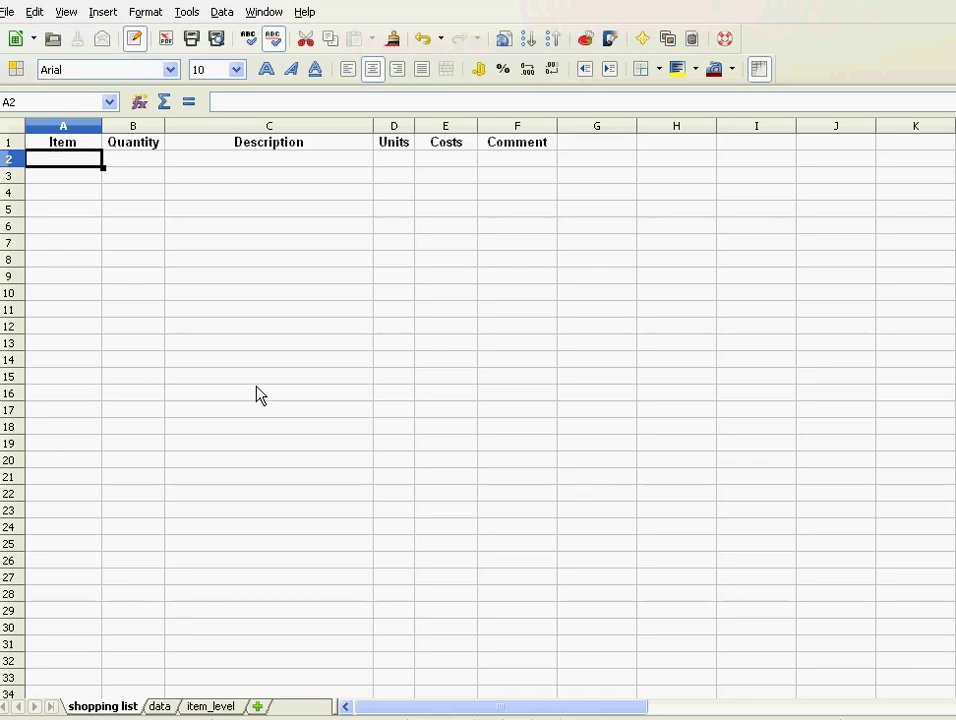
# - Review the contents of the data and item_level sheets, and return to the shopping list sheet
pyautogui.click(160, 706)
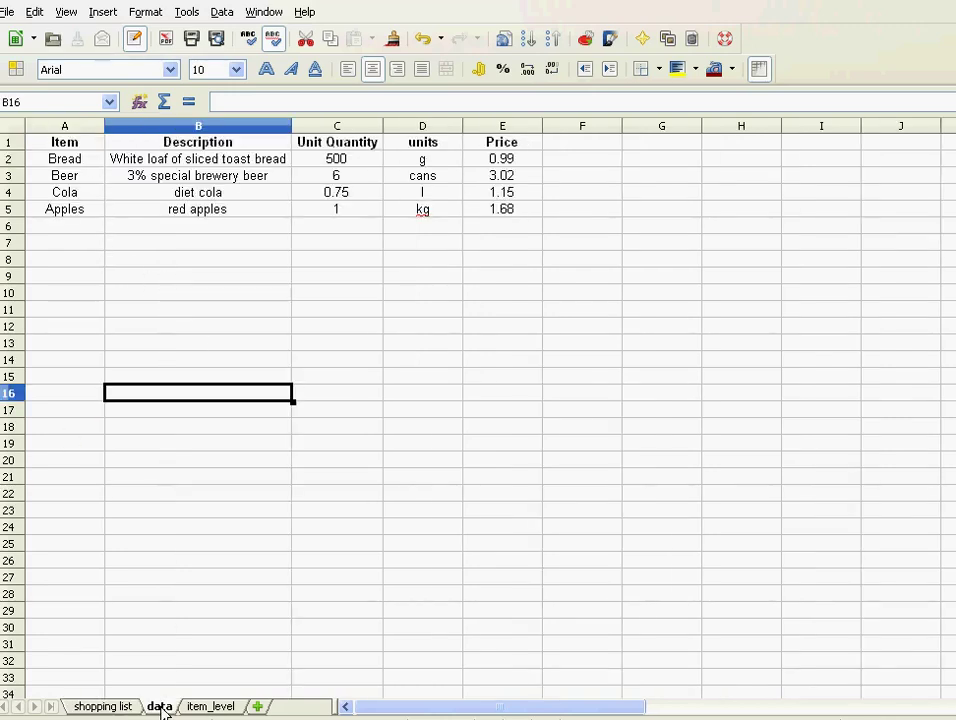
pyautogui.click(212, 706)
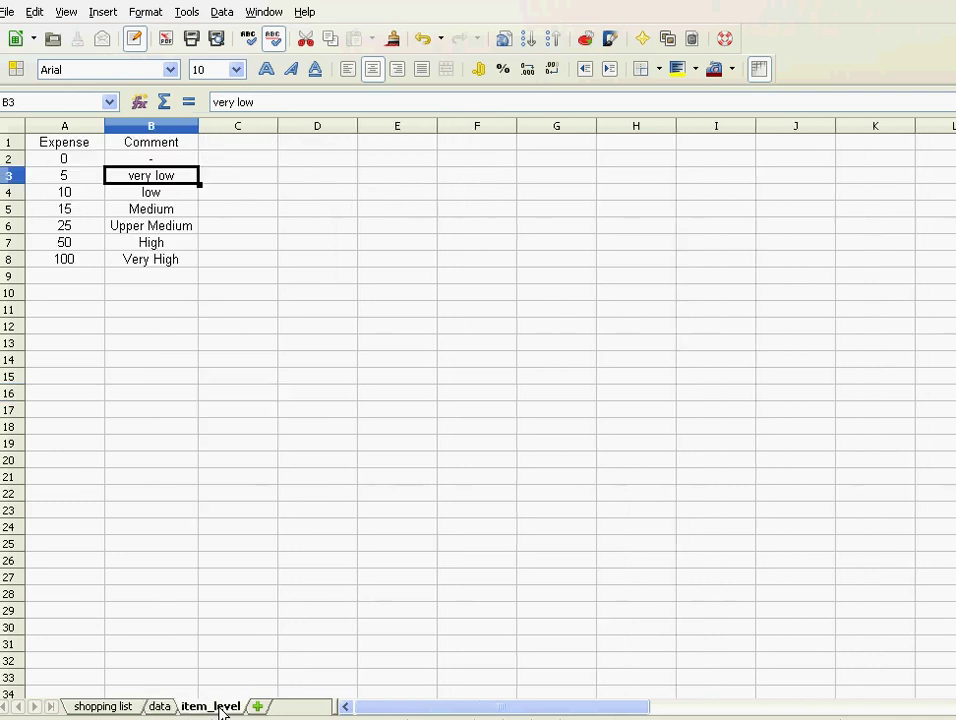
pyautogui.click(104, 707)
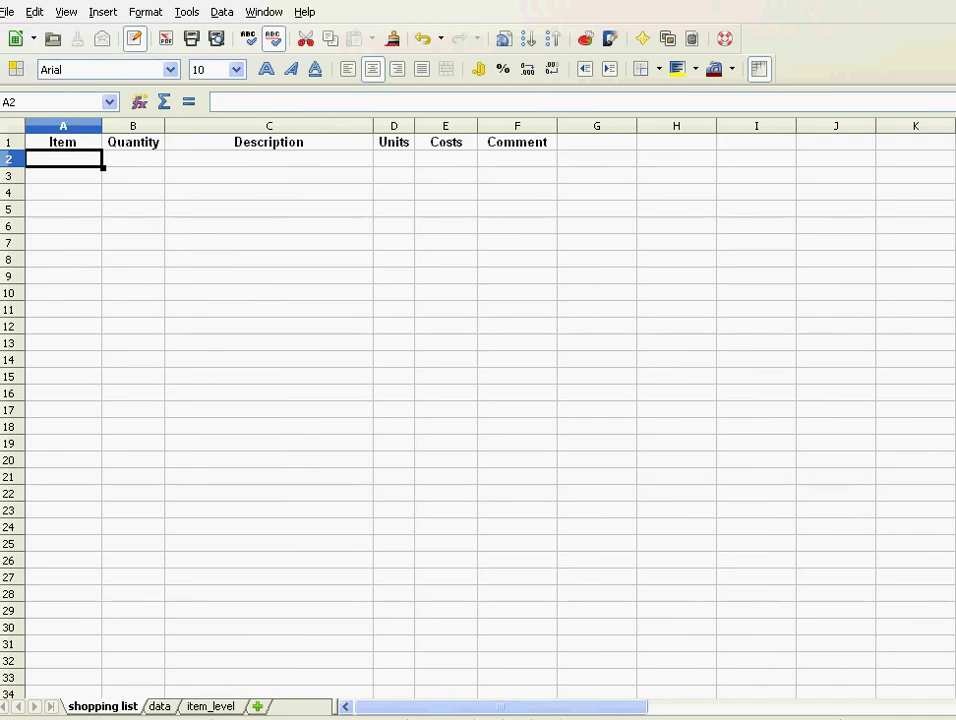
# - Enter the item bread in A2 with a quantity of 2 in B2
pyautogui.write('bread')
pyautogui.press('Tab')
pyautogui.write('2')
pyautogui.press('Tab')
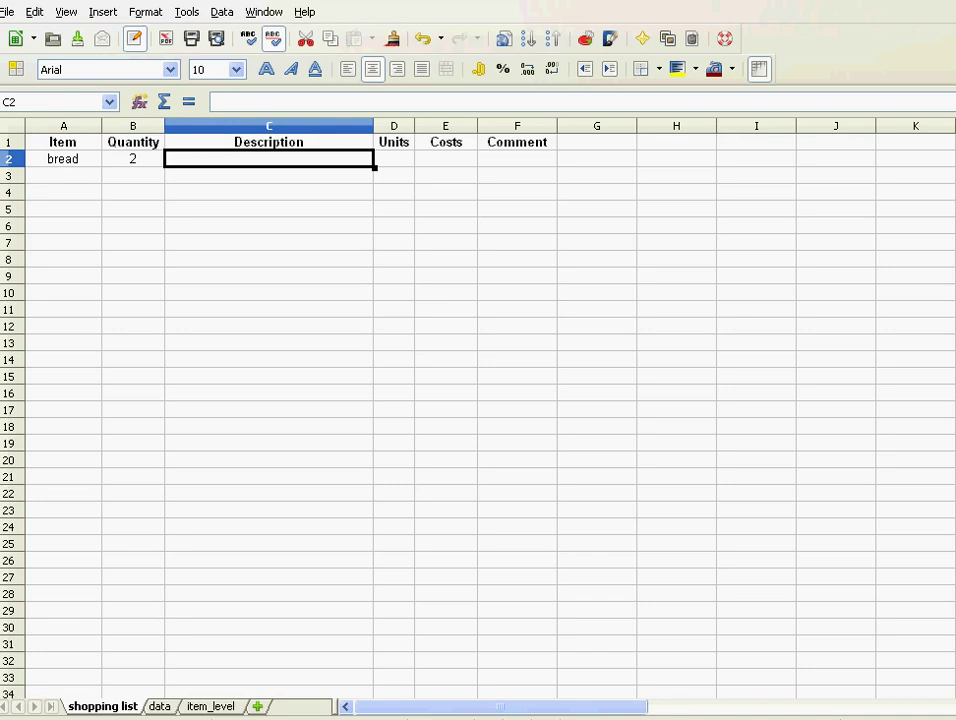
pyautogui.press('Tab')
pyautogui.press('Tab')
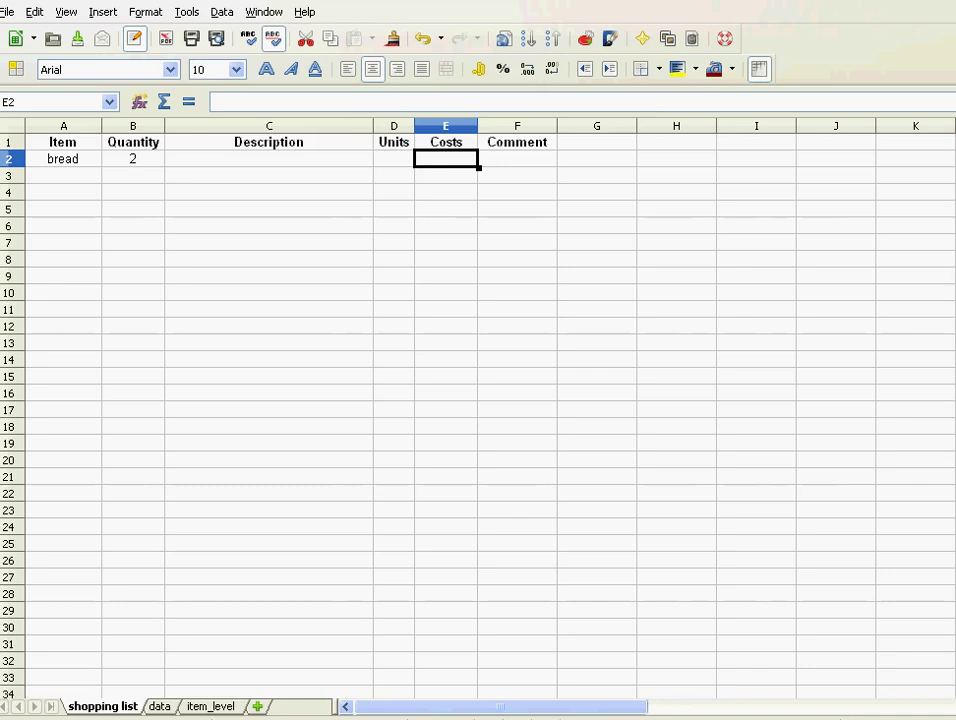
pyautogui.press('Tab')
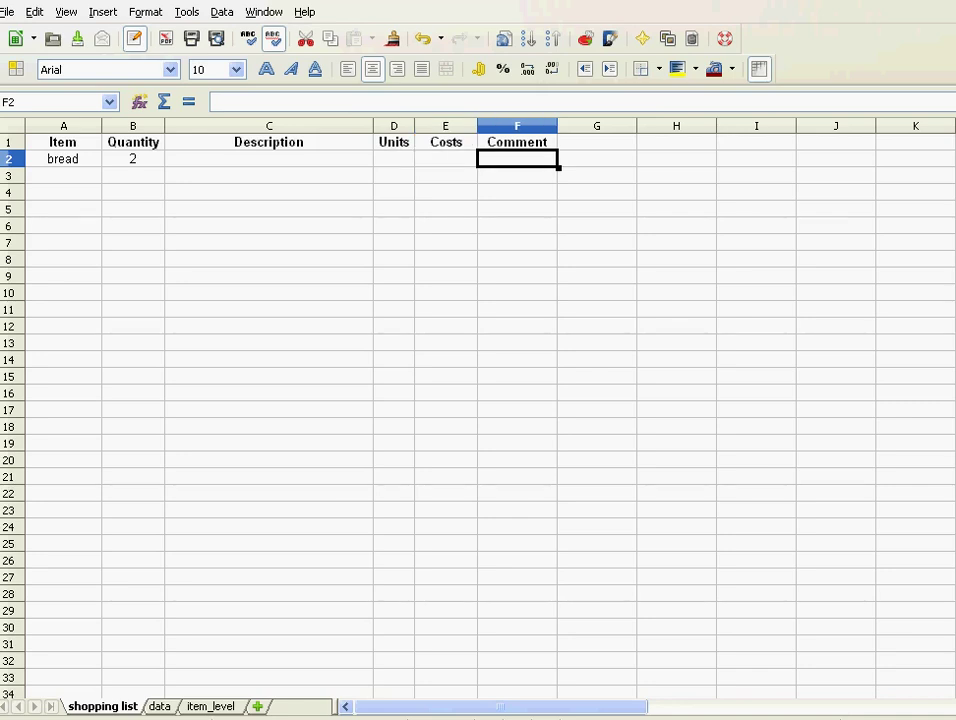
# - Compare the bread row and columns of the shopping list with the item table on the data sheet
pyautogui.click(84, 163)
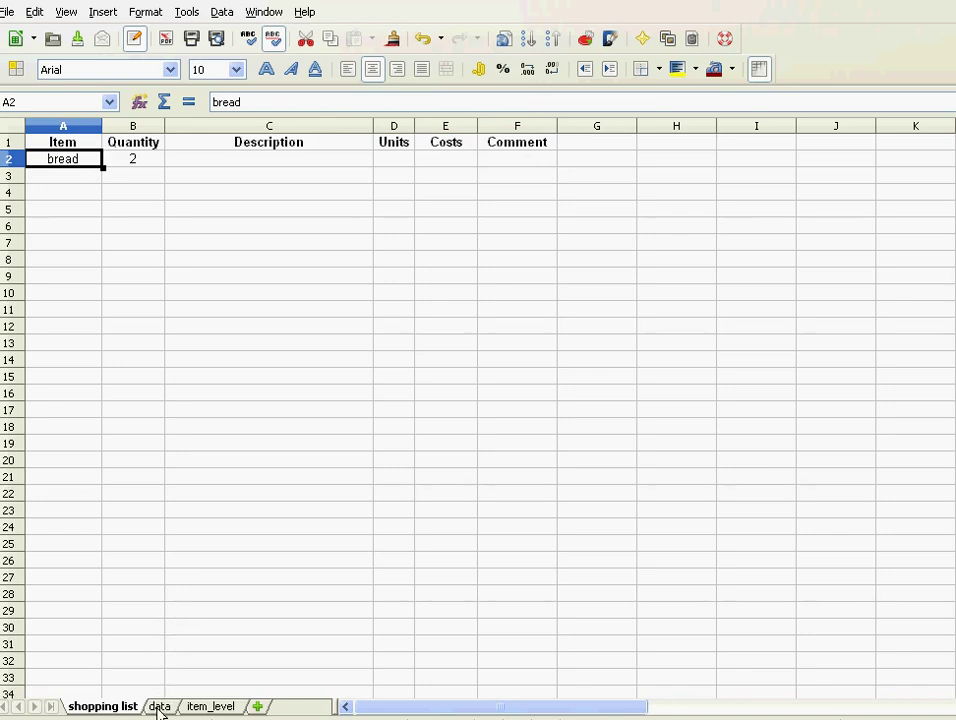
pyautogui.click(158, 706)
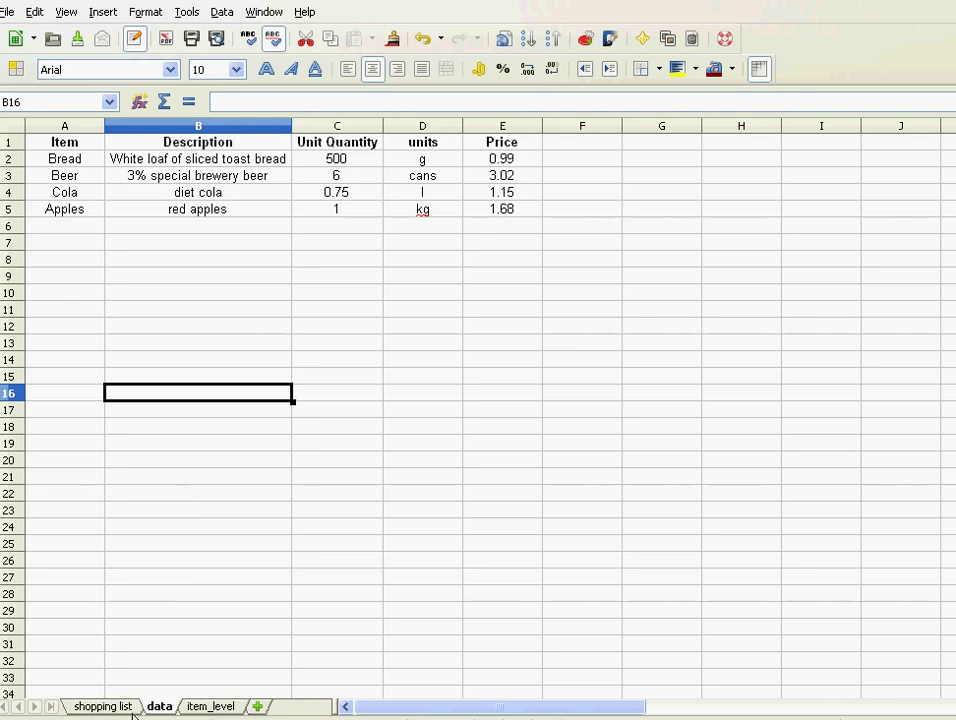
pyautogui.click(102, 706)
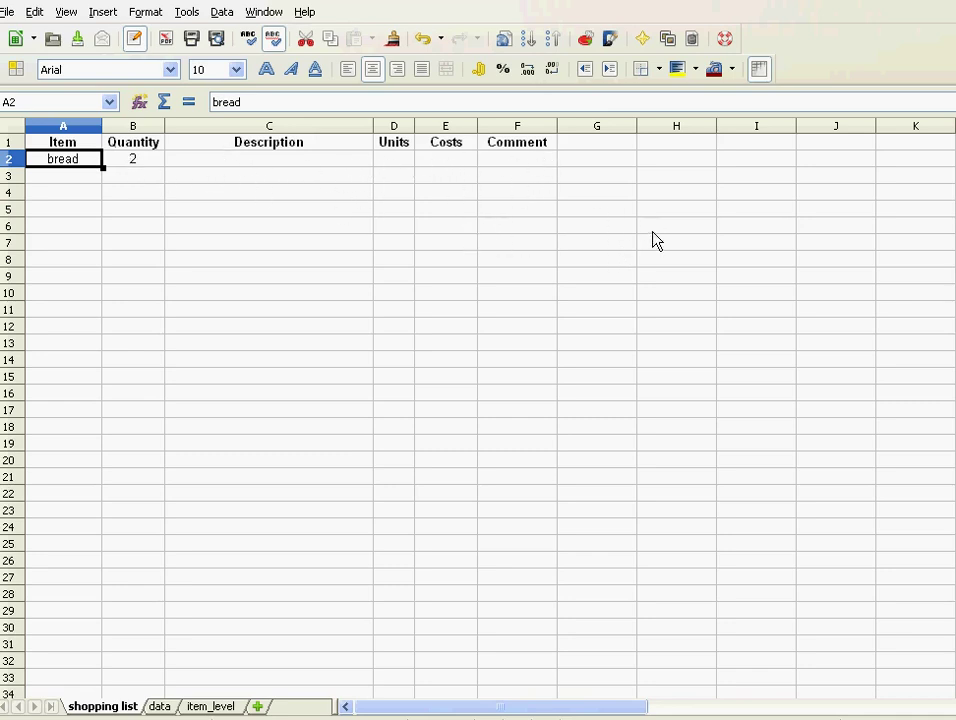
pyautogui.click(160, 706)
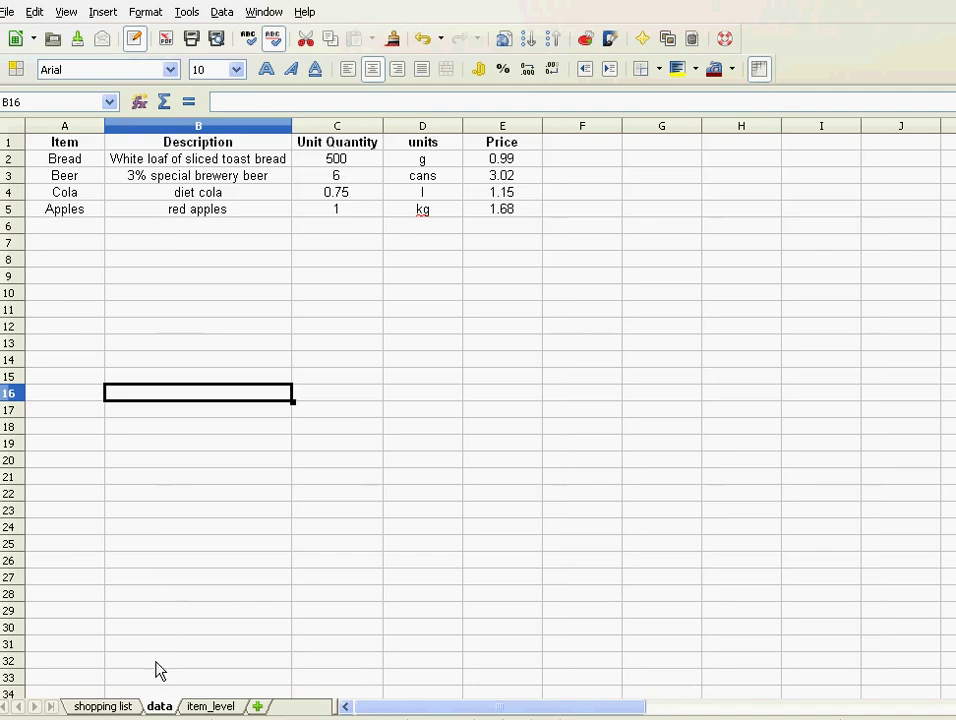
pyautogui.click(120, 706)
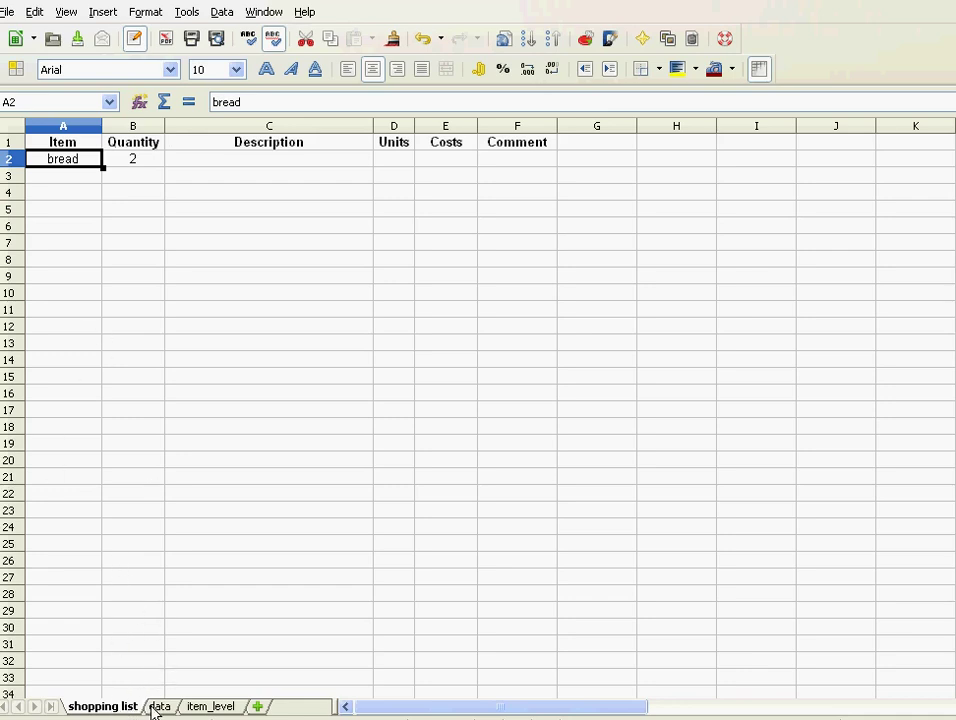
pyautogui.click(158, 706)
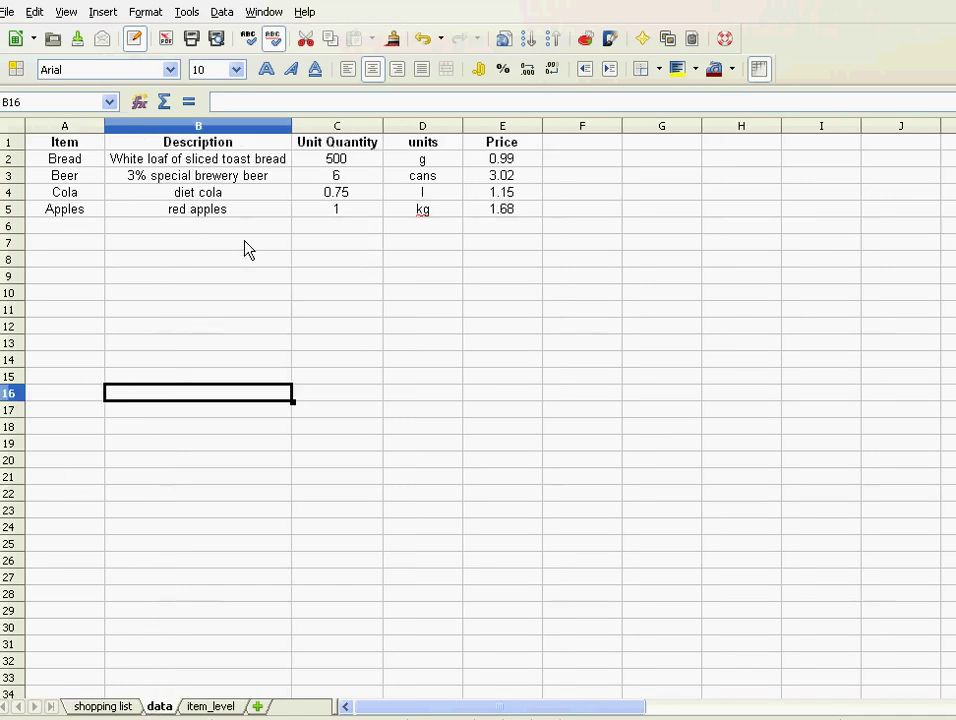
pyautogui.click(111, 706)
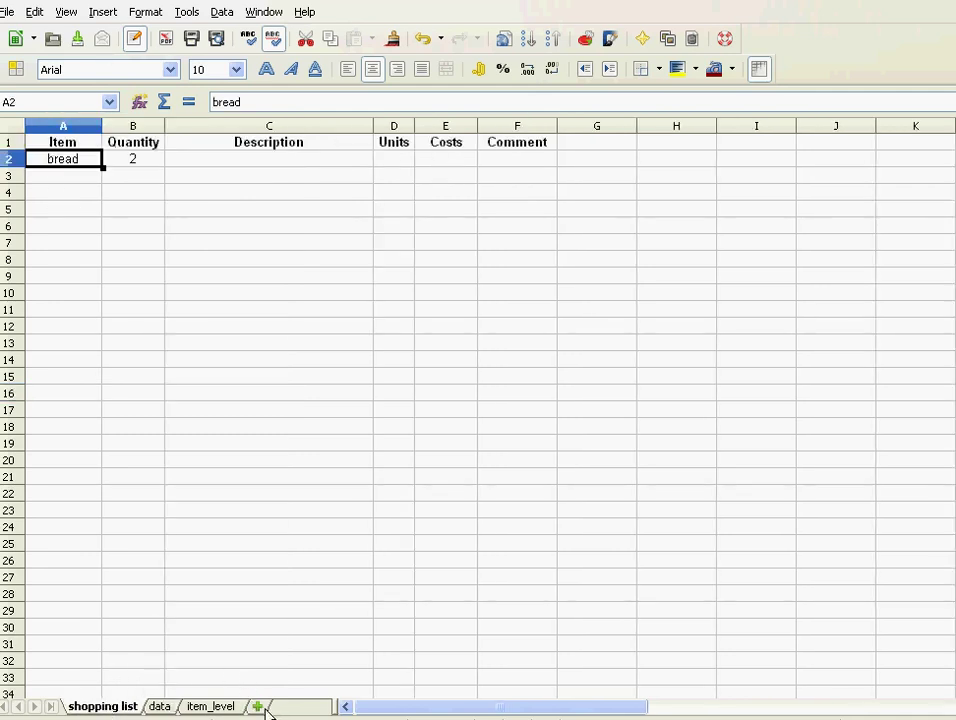
pyautogui.click(168, 708)
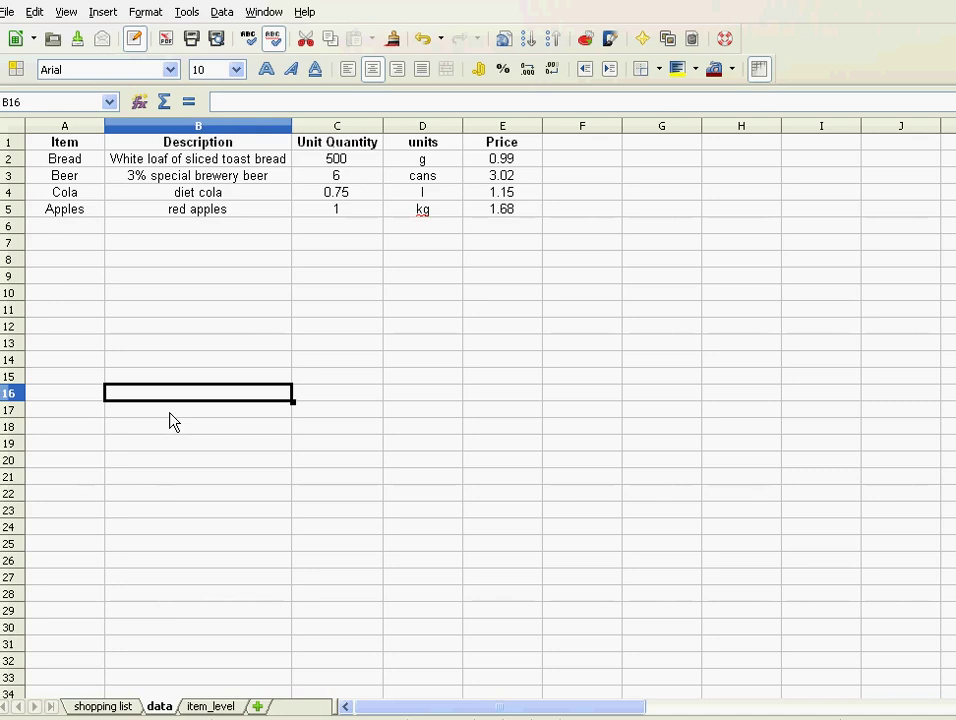
pyautogui.click(122, 706)
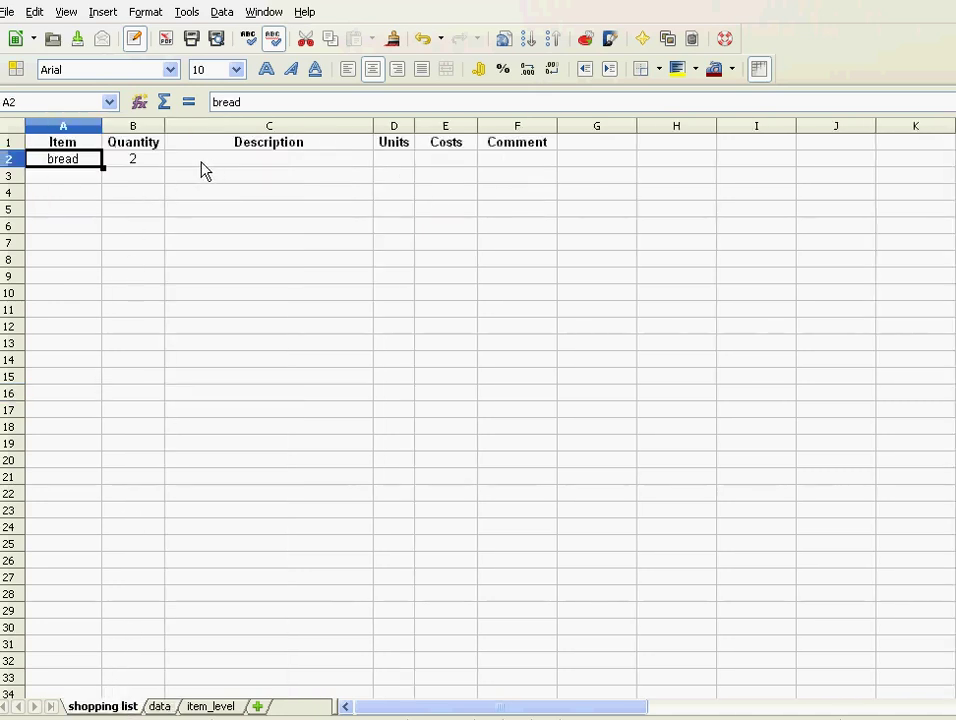
# - Examine how the shopping list's description cell C2 relates to the bread description in B2 of the data sheet
pyautogui.click(257, 170)
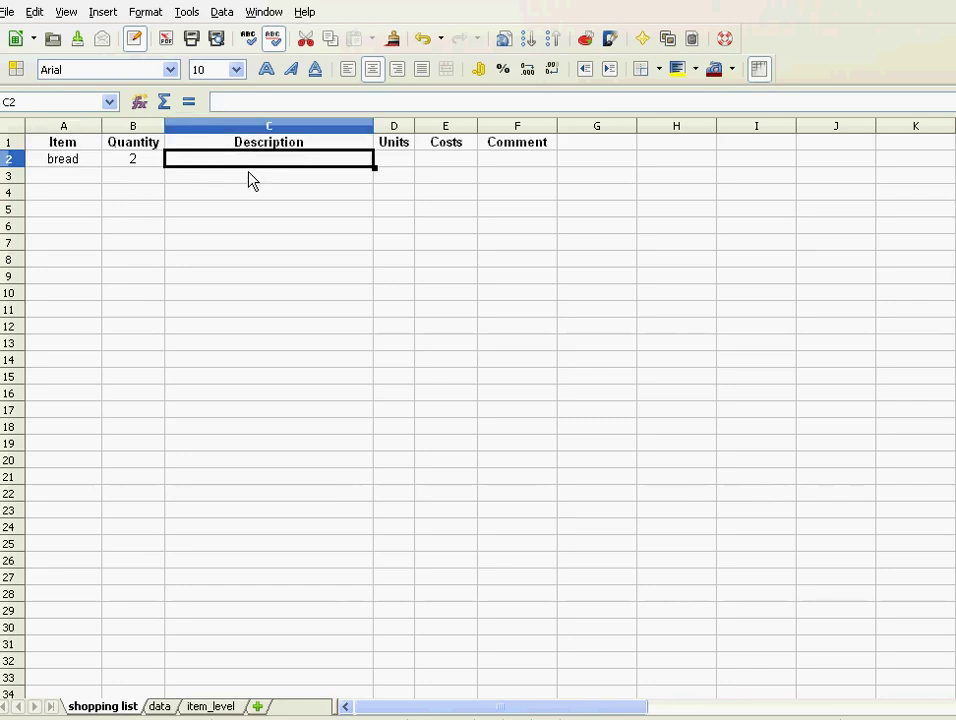
pyautogui.click(62, 168)
pyautogui.press('Tab')
pyautogui.press('Tab')
pyautogui.click(160, 706)
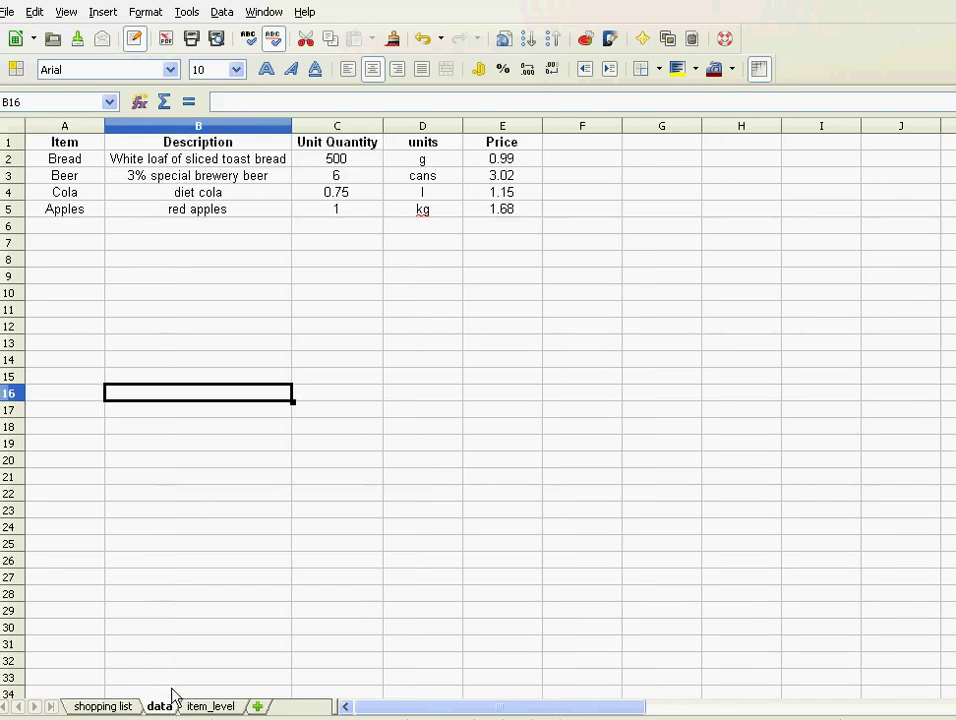
pyautogui.click(165, 164)
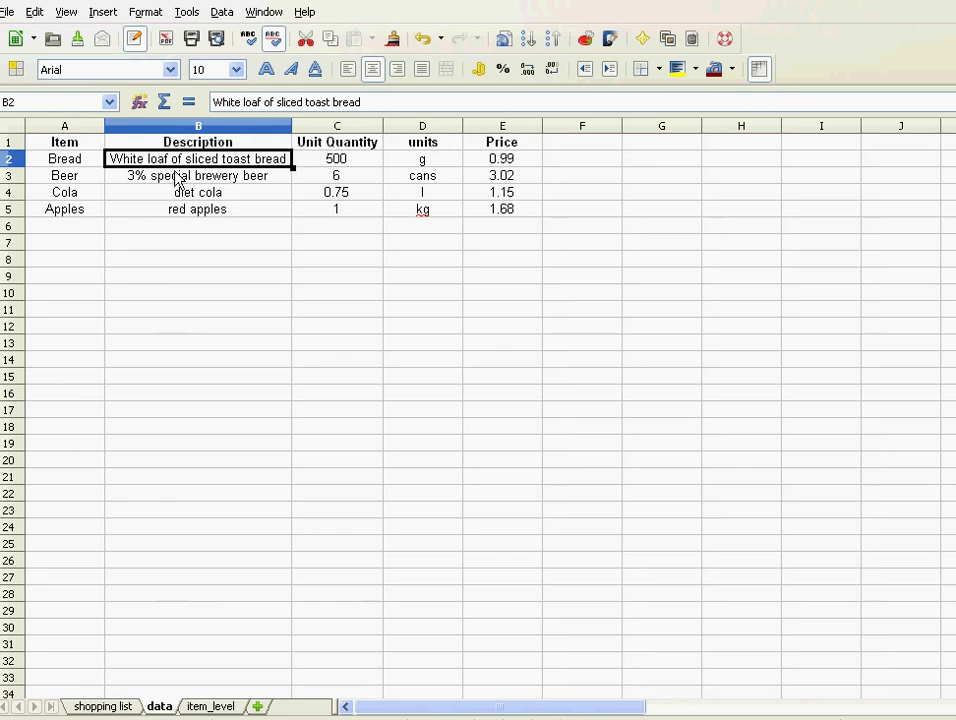
pyautogui.click(114, 706)
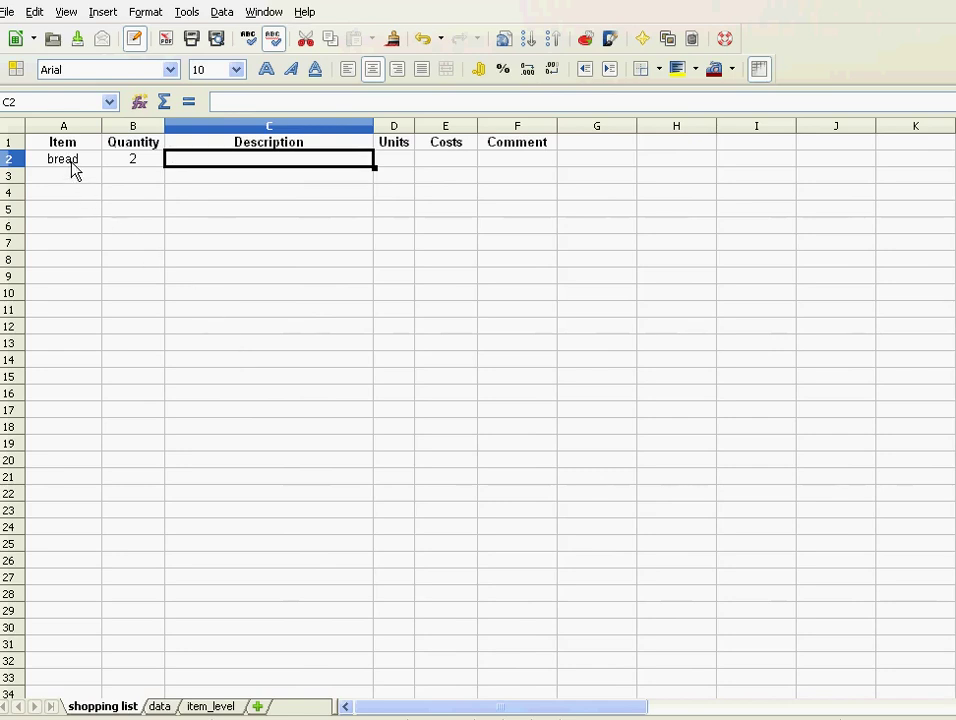
pyautogui.click(165, 708)
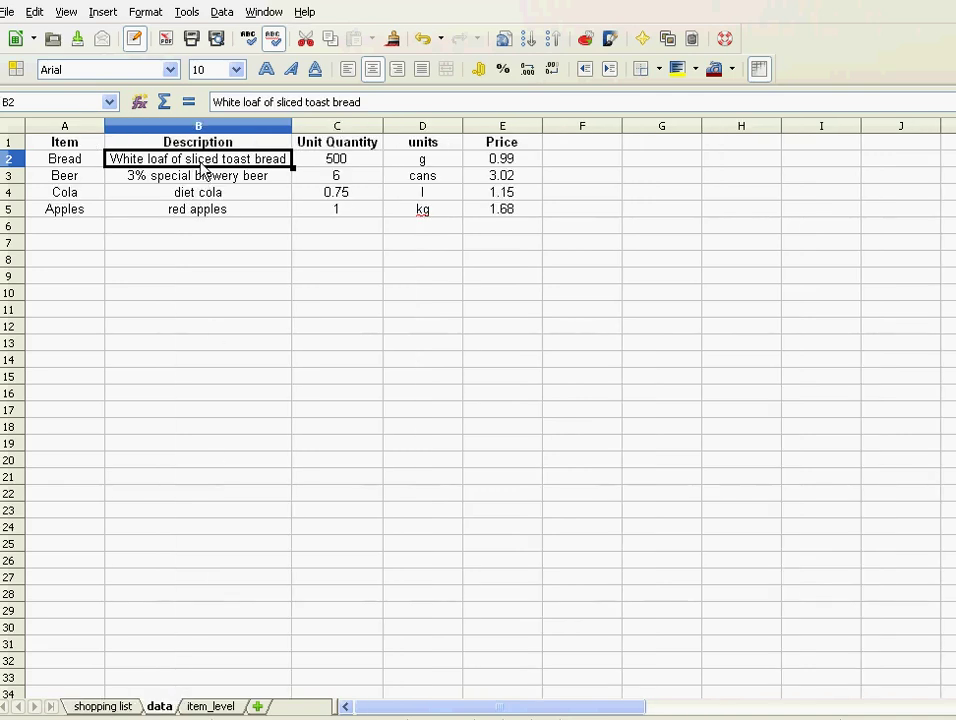
pyautogui.click(122, 708)
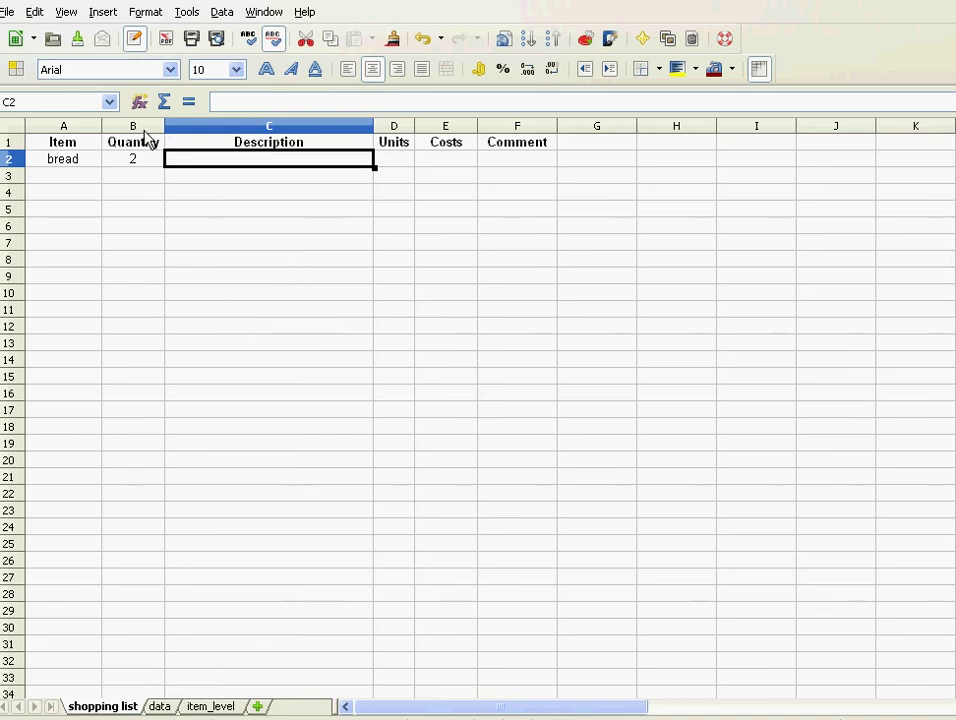
# - Start a VLOOKUP function in the shopping list's cell C2 with A2 as the search criterion
pyautogui.click(144, 104)
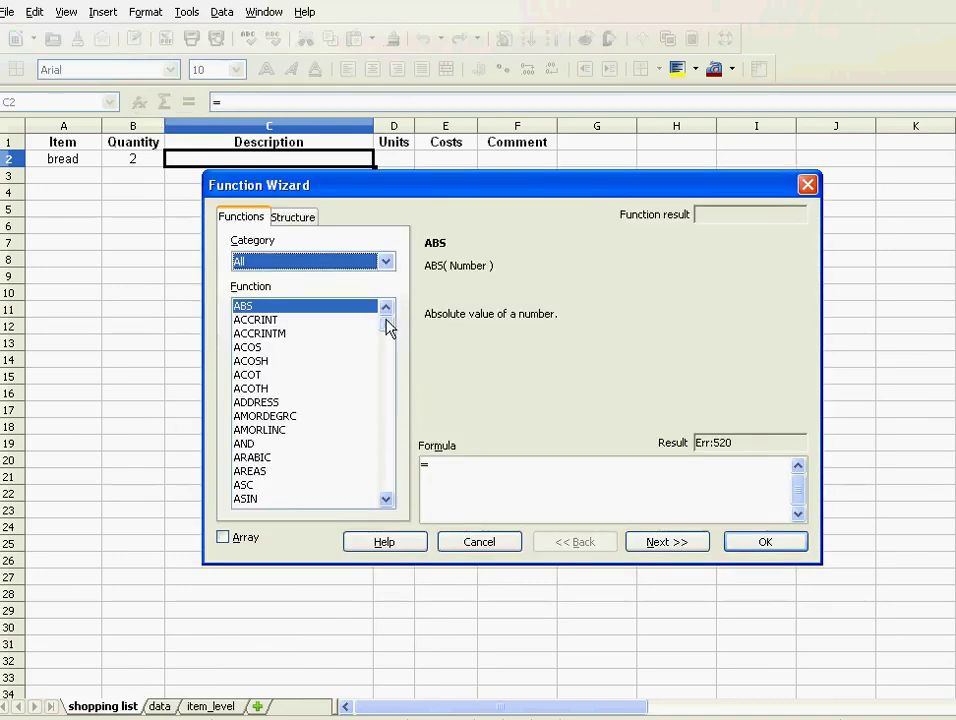
pyautogui.moveTo(387, 326); pyautogui.dragTo(386, 479)
pyautogui.click(330, 485)
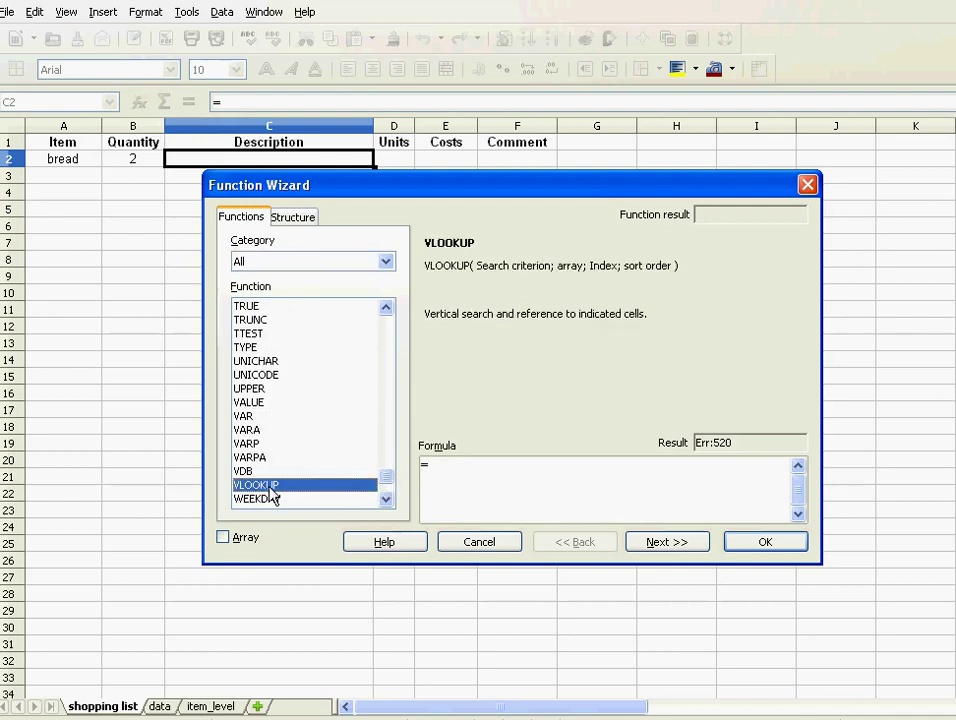
pyautogui.click(666, 545)
pyautogui.moveTo(551, 196); pyautogui.dragTo(489, 227)
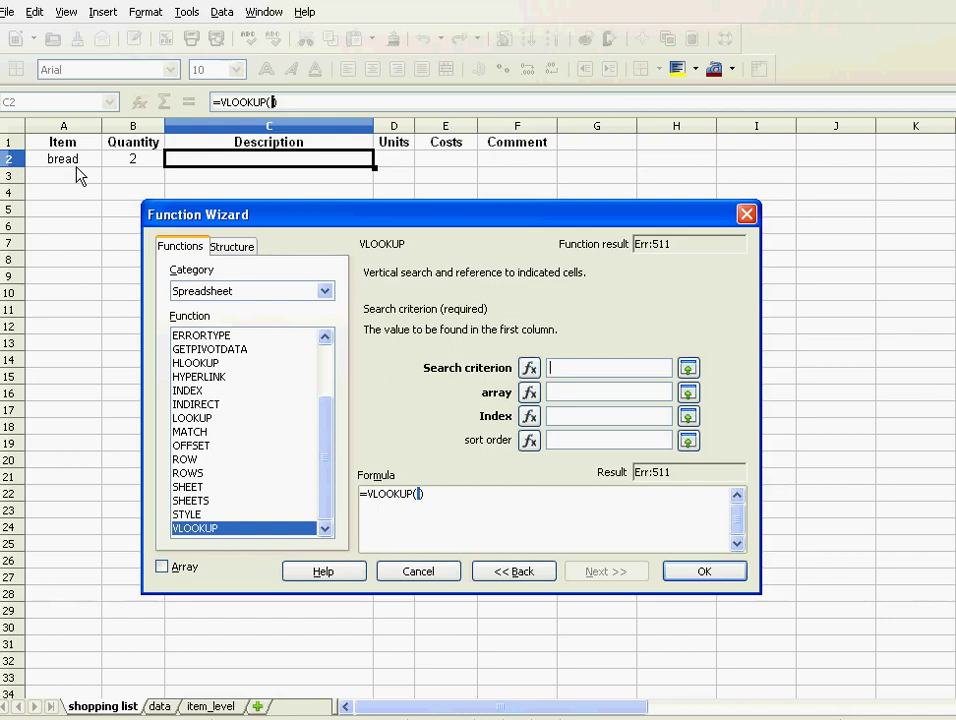
pyautogui.moveTo(194, 213); pyautogui.dragTo(184, 216)
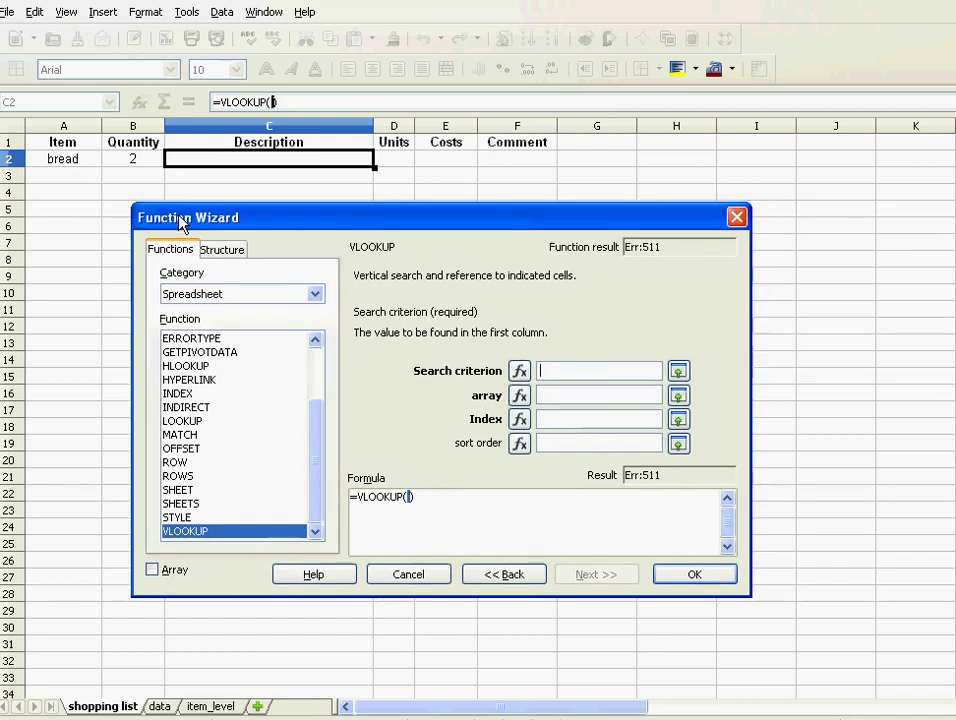
pyautogui.click(80, 167)
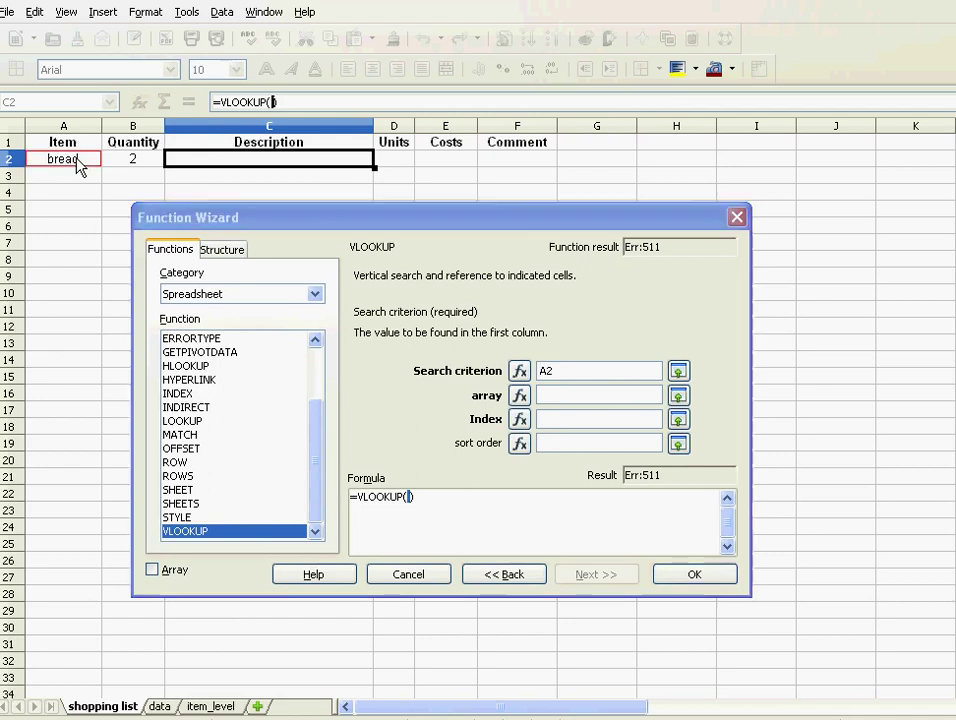
# - Set the VLOOKUP array to the data sheet's item table, extended to data.A2:E65000
pyautogui.click(600, 399)
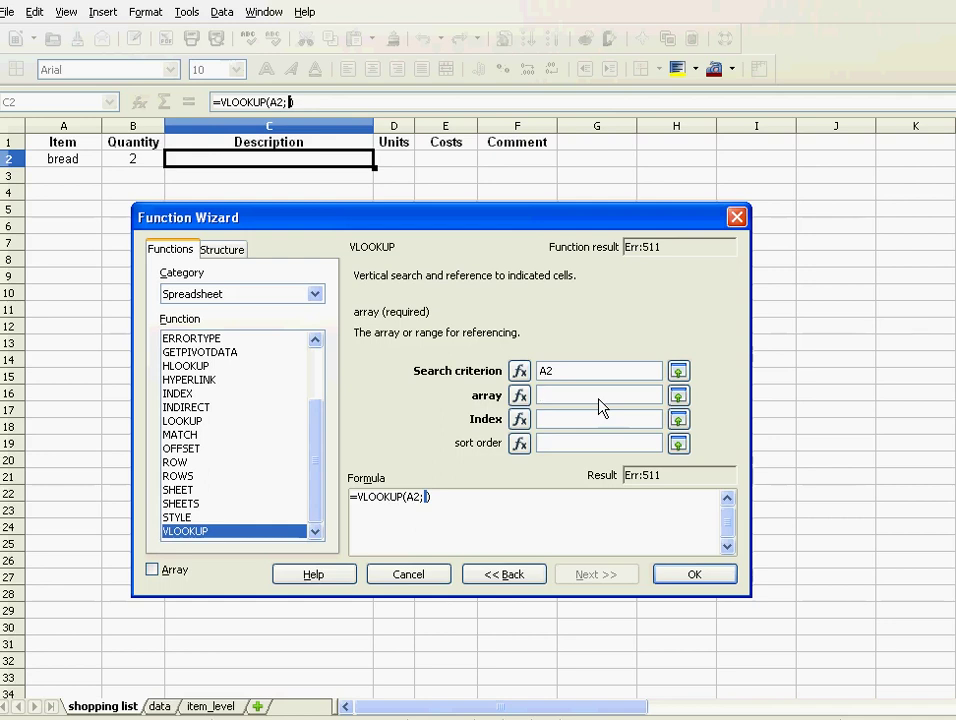
pyautogui.click(159, 706)
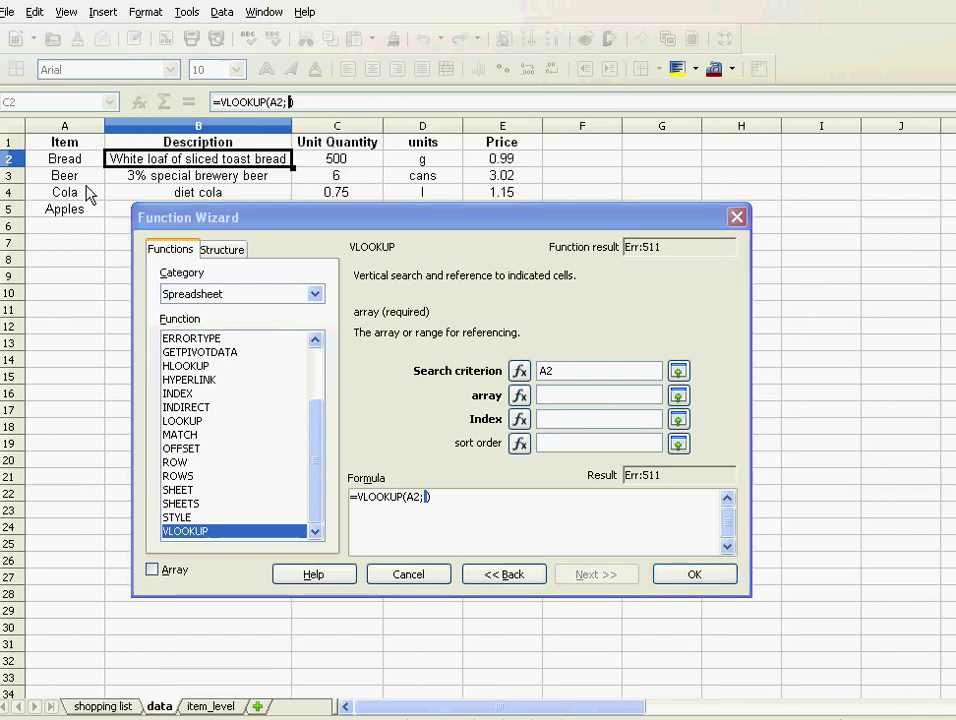
pyautogui.moveTo(247, 218); pyautogui.dragTo(325, 305)
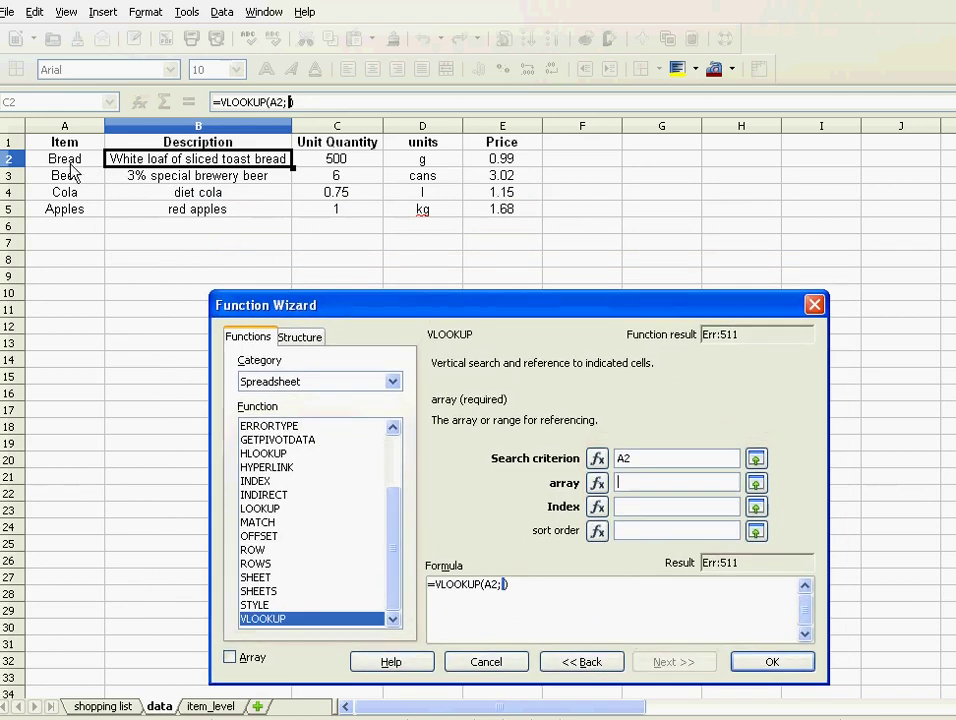
pyautogui.moveTo(68, 165); pyautogui.dragTo(497, 222)
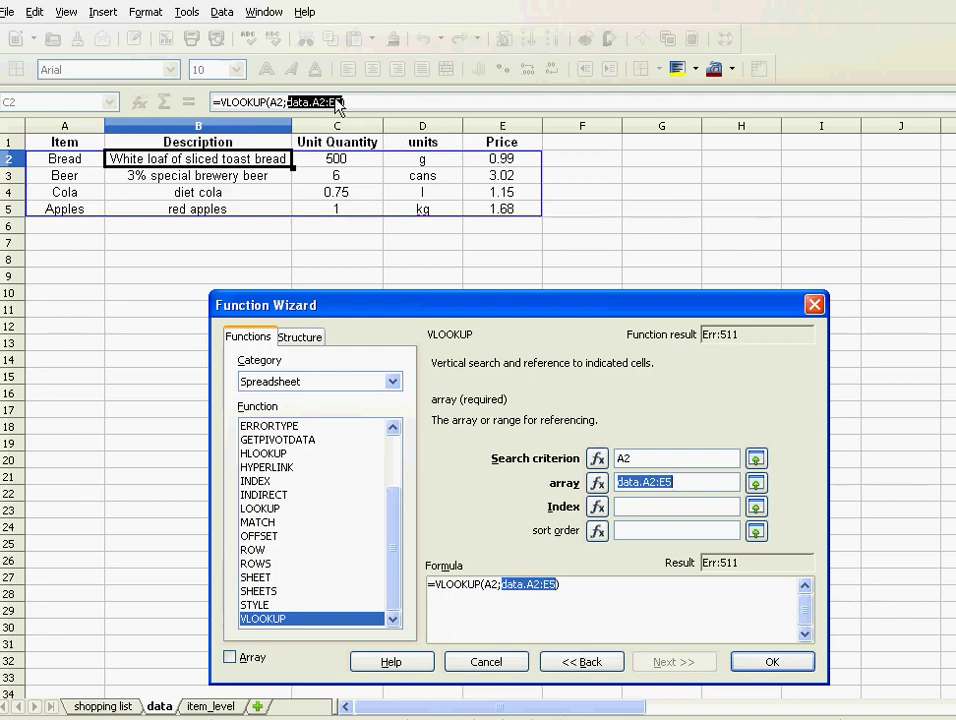
pyautogui.click(694, 486)
pyautogui.press('BackSpace')
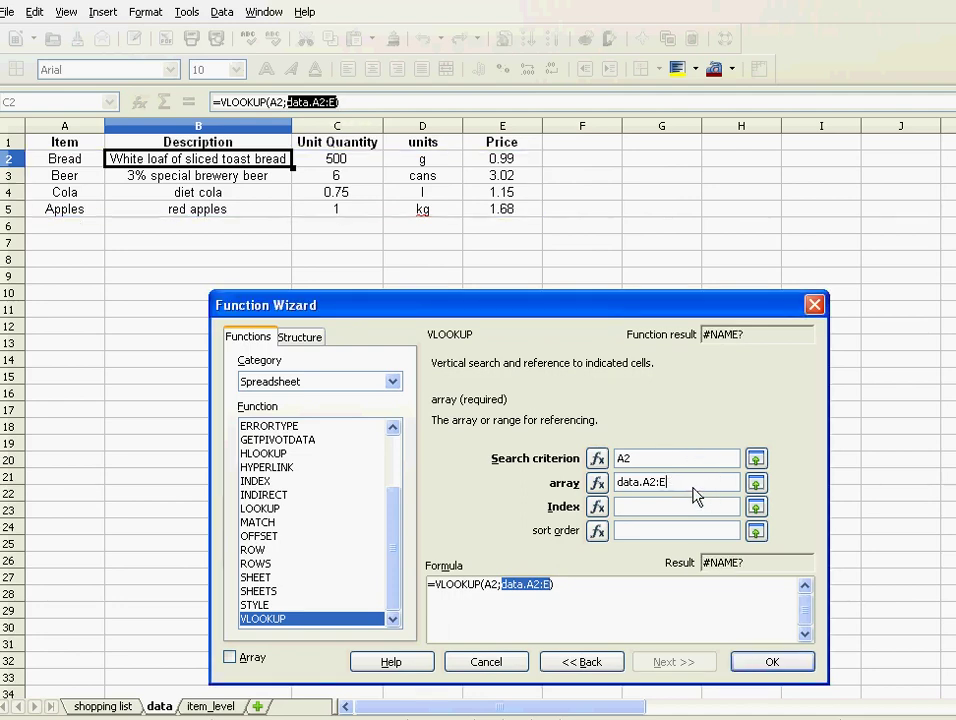
pyautogui.write('65000')
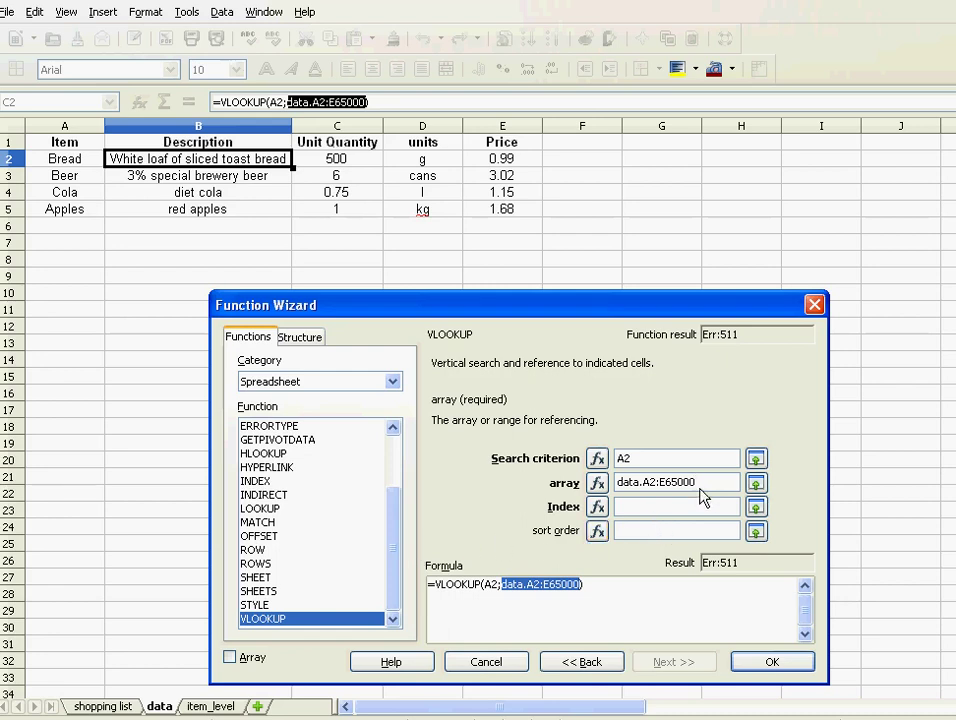
# - Make the VLOOKUP array reference absolute as data.$A$2:$E$65000
pyautogui.click(644, 512)
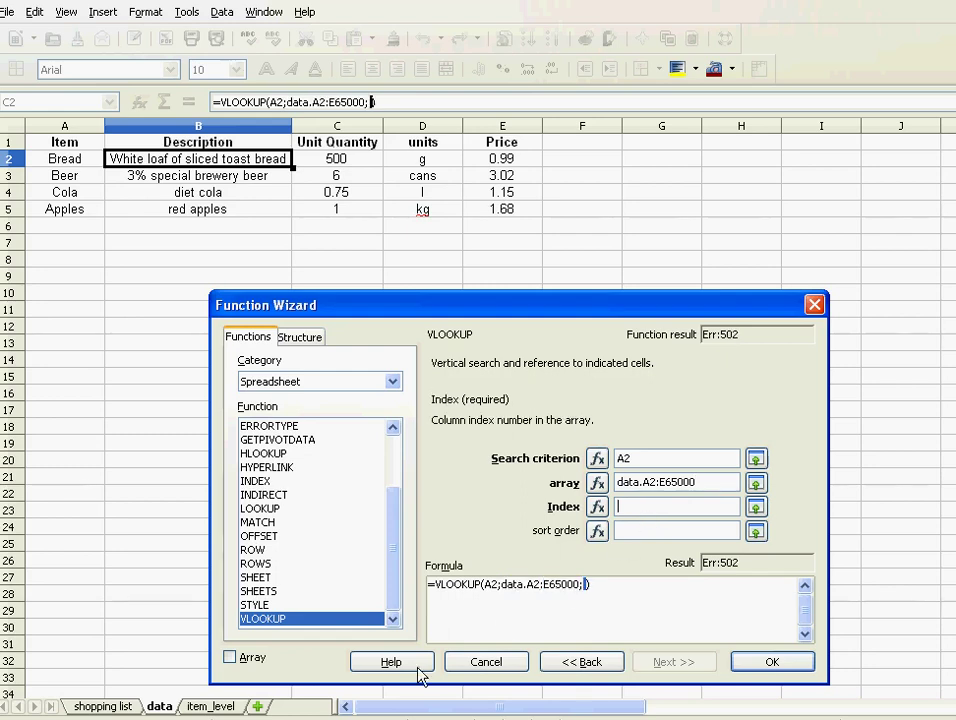
pyautogui.click(124, 706)
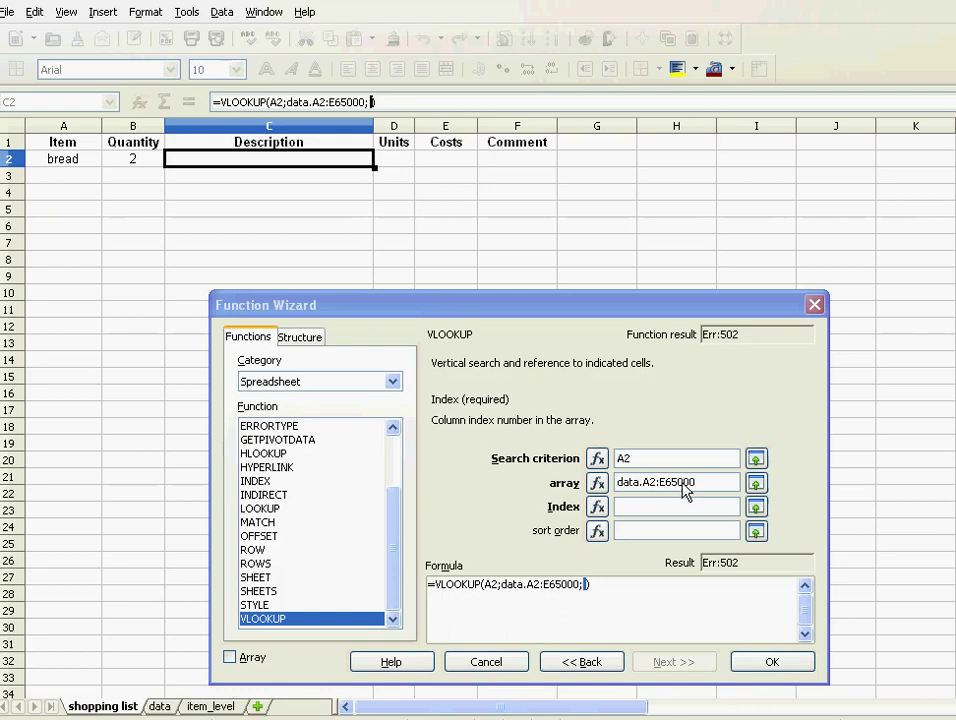
pyautogui.click(648, 489)
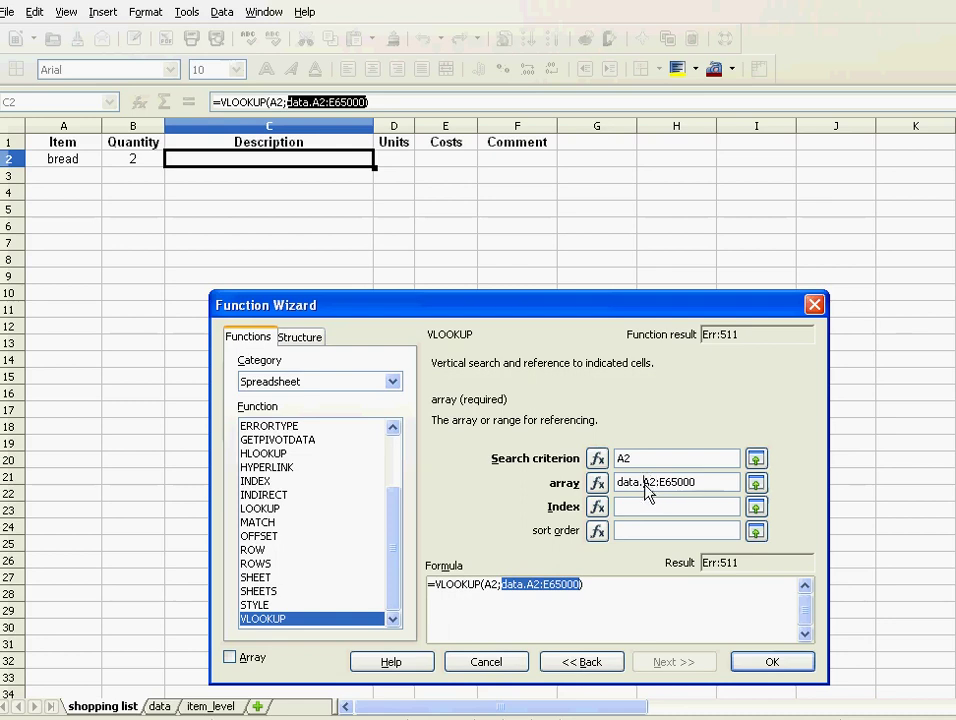
pyautogui.write('$A')
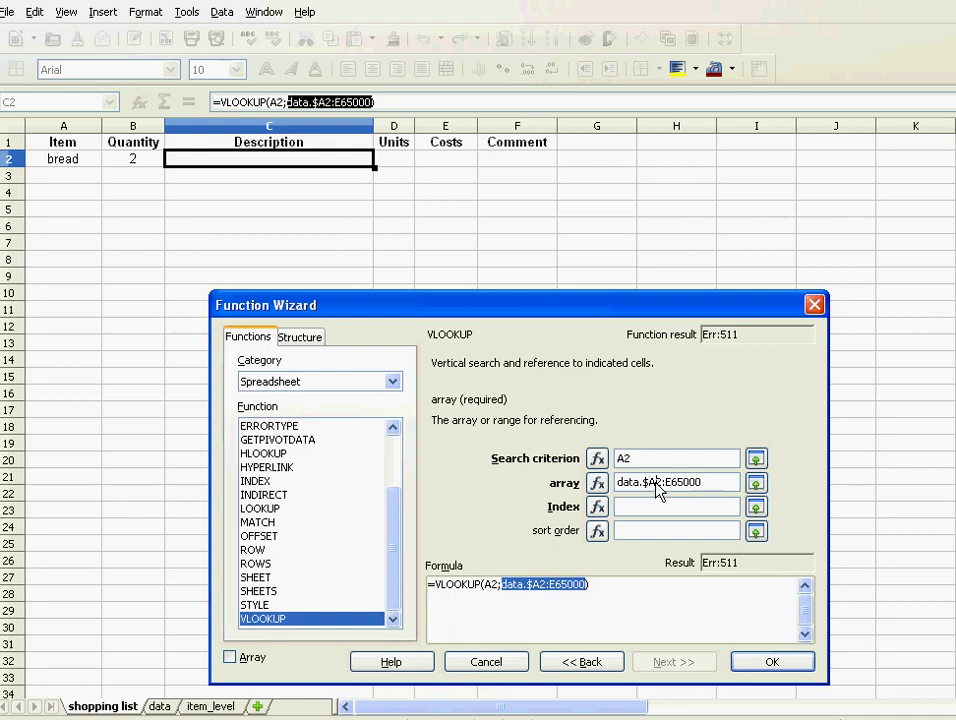
pyautogui.write('$')
pyautogui.click(671, 483)
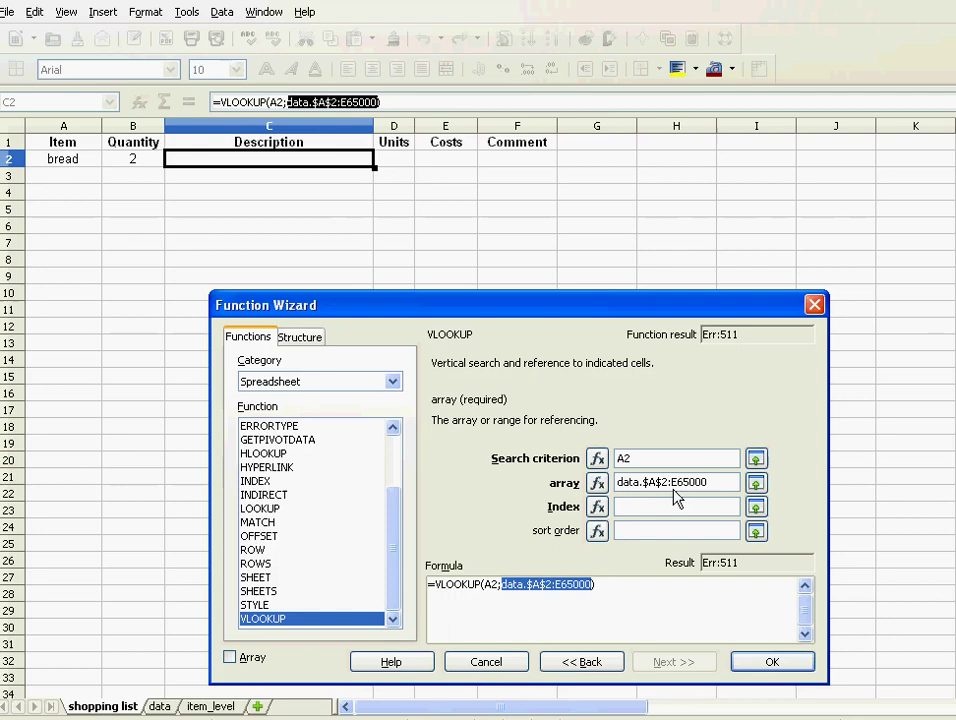
pyautogui.write('$')
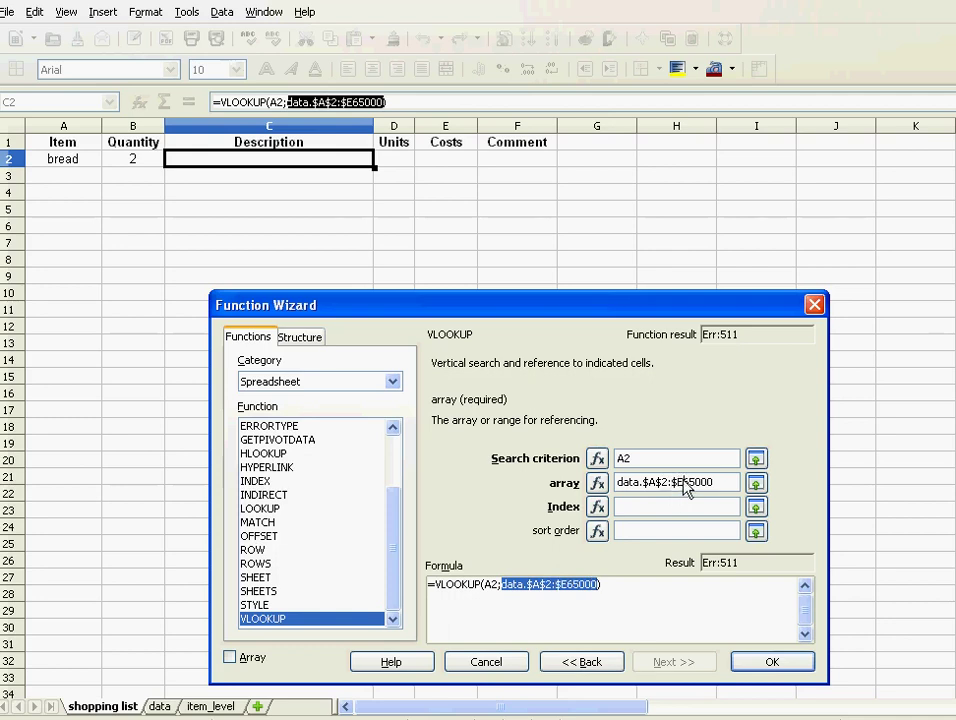
pyautogui.press('Right')
pyautogui.write('$')
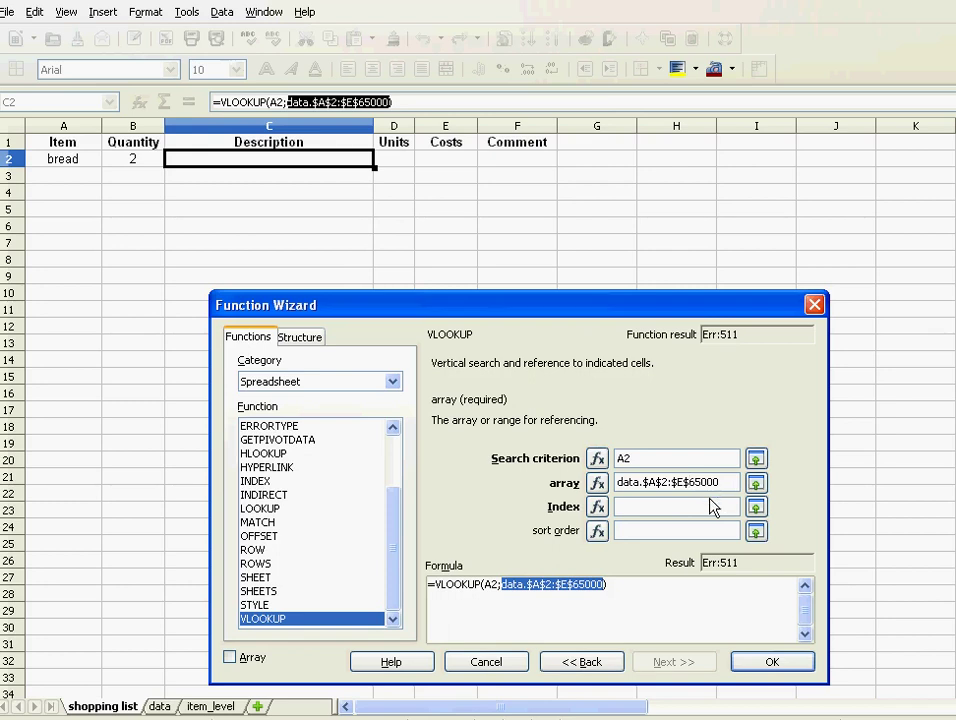
# - Set the VLOOKUP index to 2 for the description column and the sort order to 0, and insert the formula
pyautogui.click(705, 513)
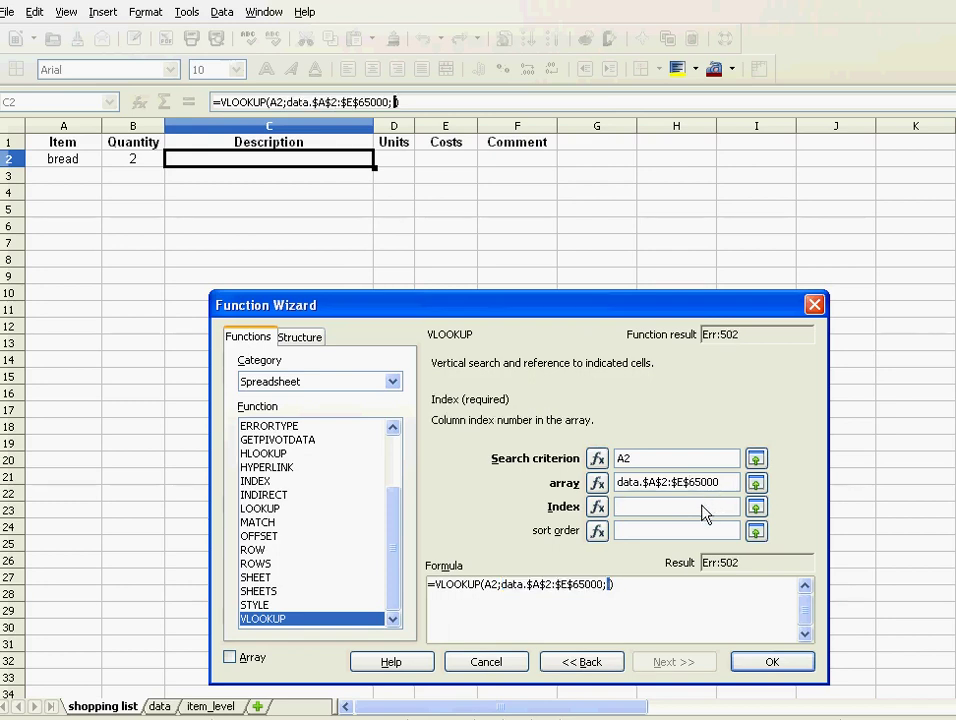
pyautogui.click(162, 706)
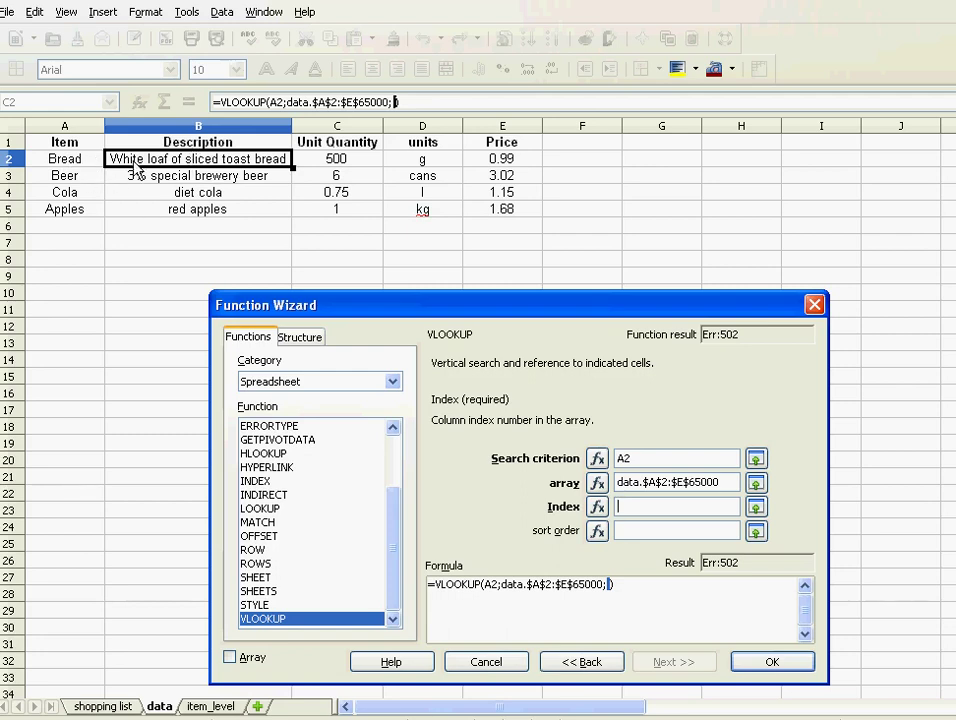
pyautogui.write('2')
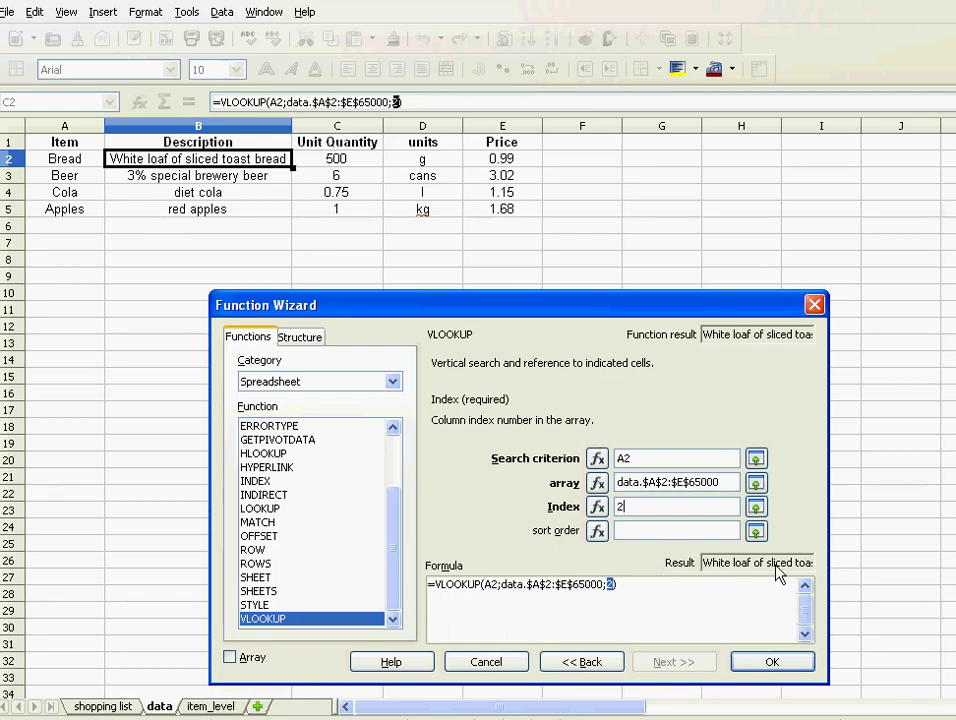
pyautogui.click(633, 540)
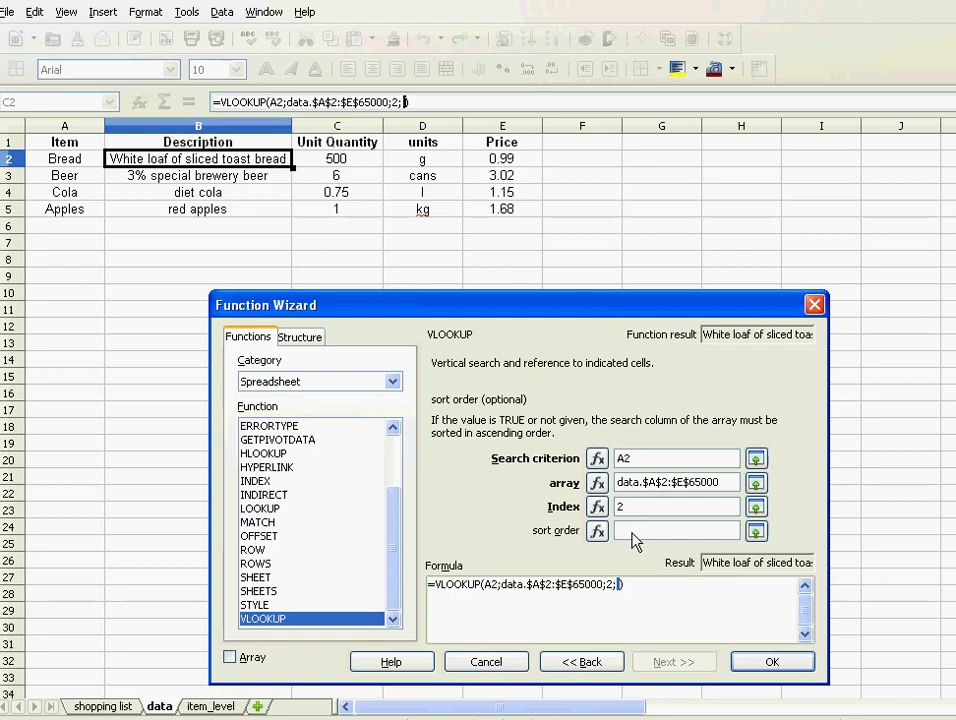
pyautogui.write('0')
pyautogui.click(762, 668)
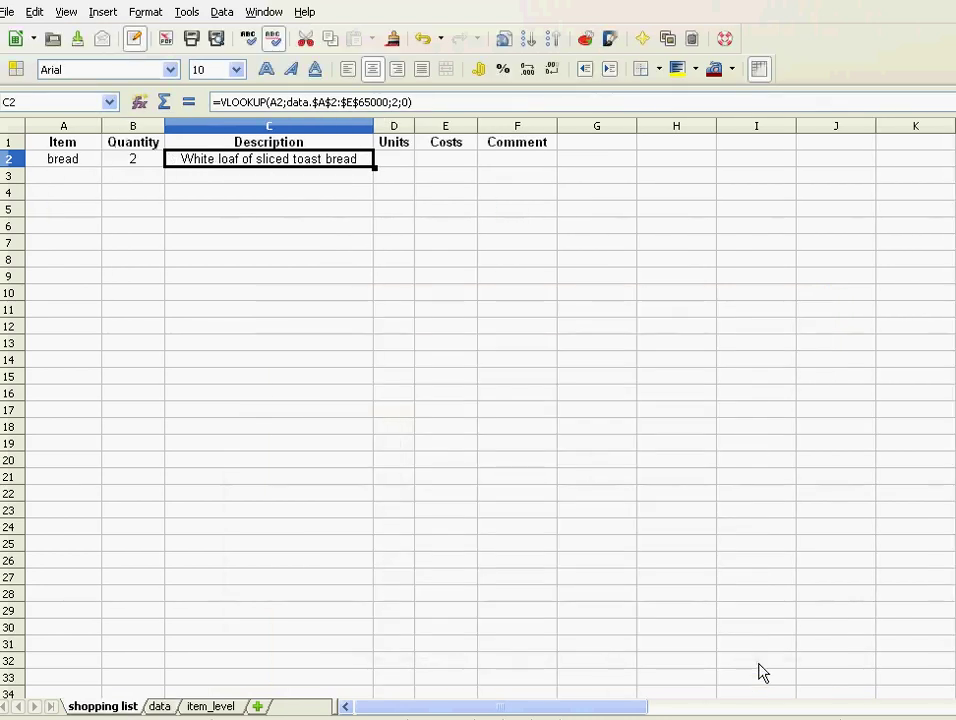
# - Test the description lookup by entering beer, apples and finally bread again in item cell A2
pyautogui.click(64, 159)
pyautogui.write('beer')
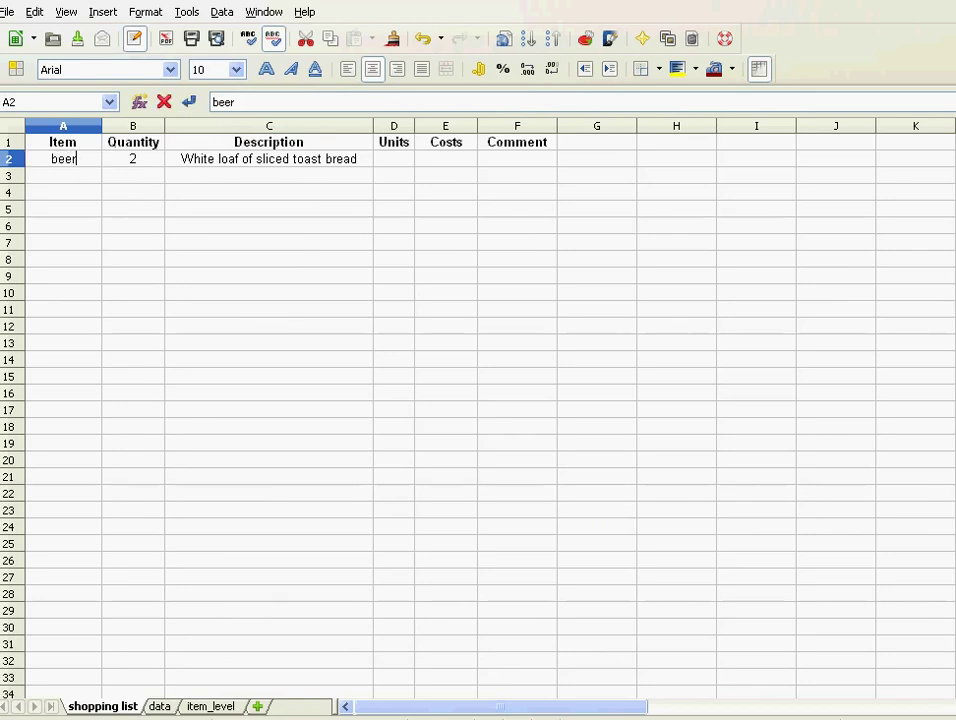
pyautogui.press('Return')
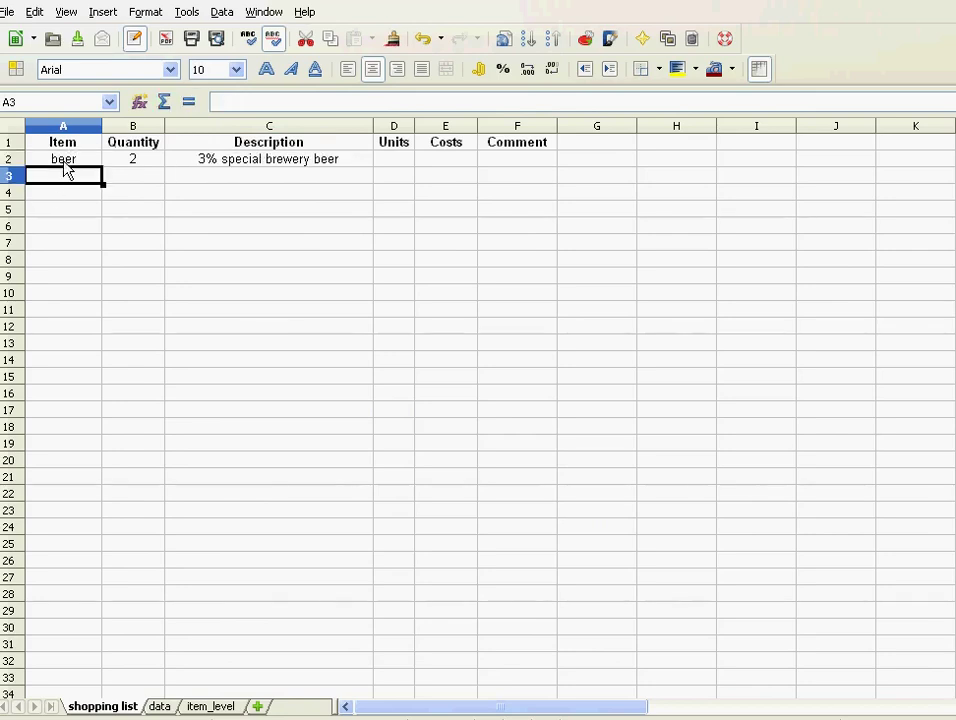
pyautogui.click(63, 160)
pyautogui.write('apples')
pyautogui.press('Return')
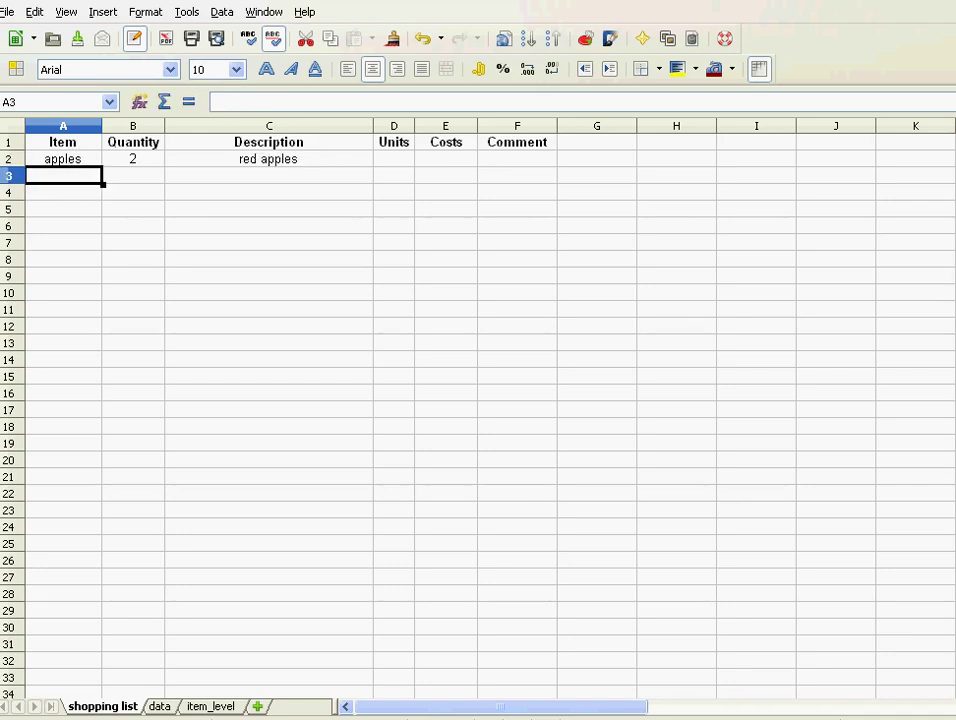
pyautogui.click(63, 159)
pyautogui.write('bread')
pyautogui.press('Return')
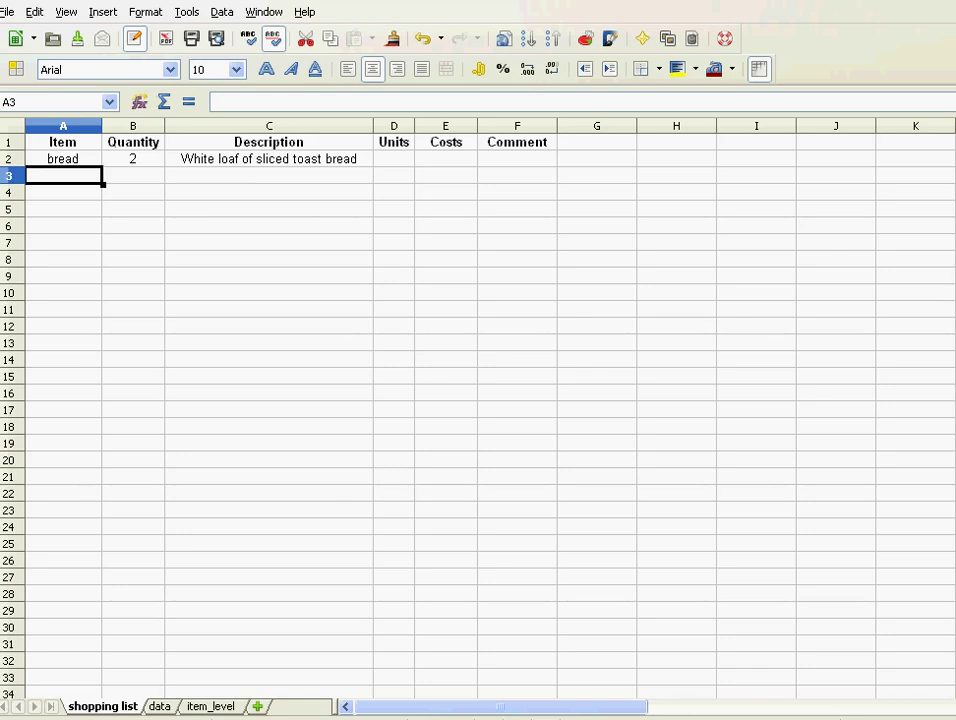
# - Fill the VLOOKUP formula from C2 down to C12 in the Description column
pyautogui.click(281, 162)
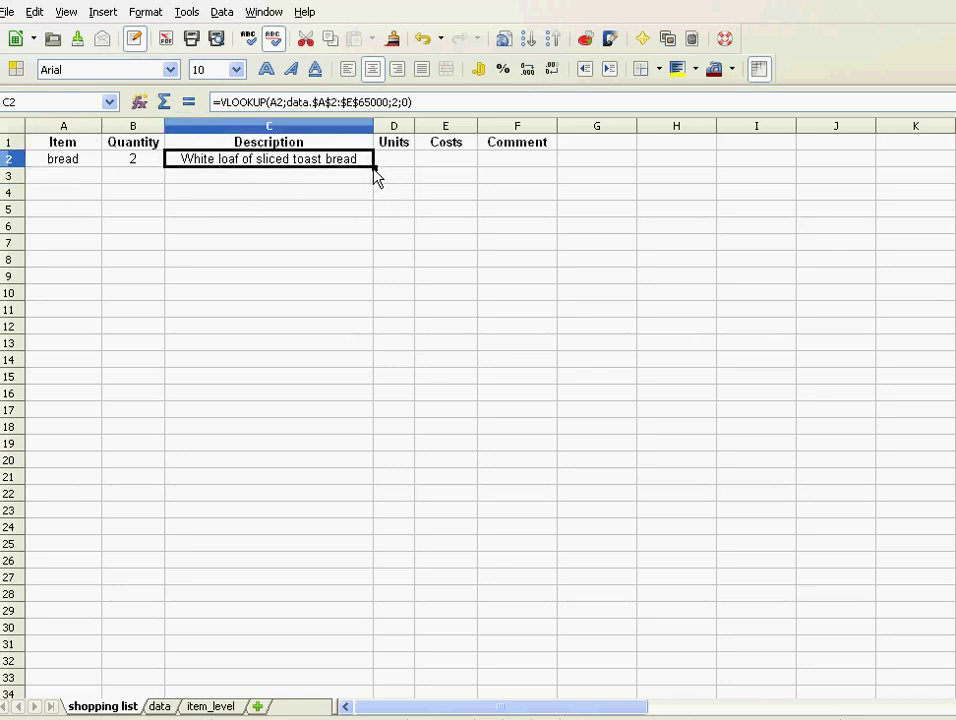
pyautogui.moveTo(376, 175); pyautogui.dragTo(361, 339)
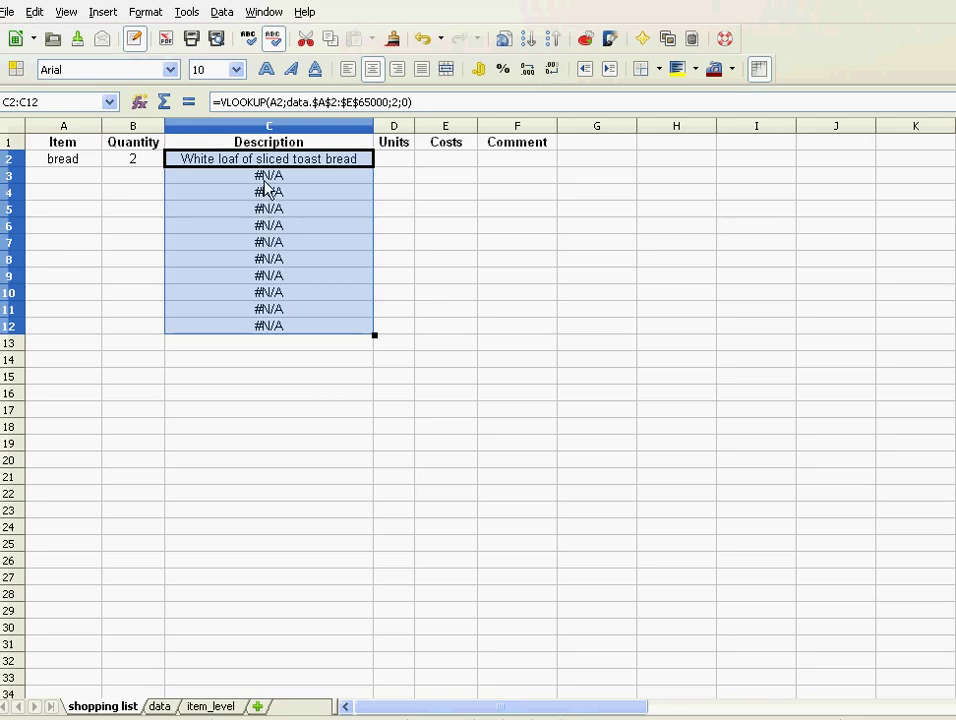
pyautogui.press('Down')
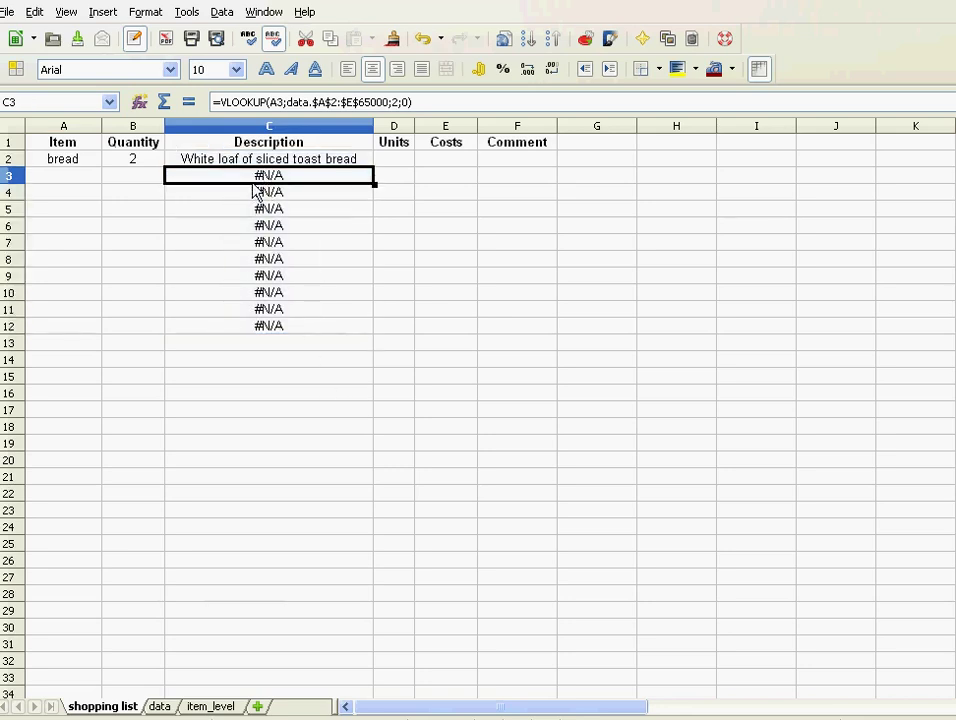
# - Test the copied lookup formula in row 3 by entering apples and then pear in A3
pyautogui.click(68, 181)
pyautogui.write('apples')
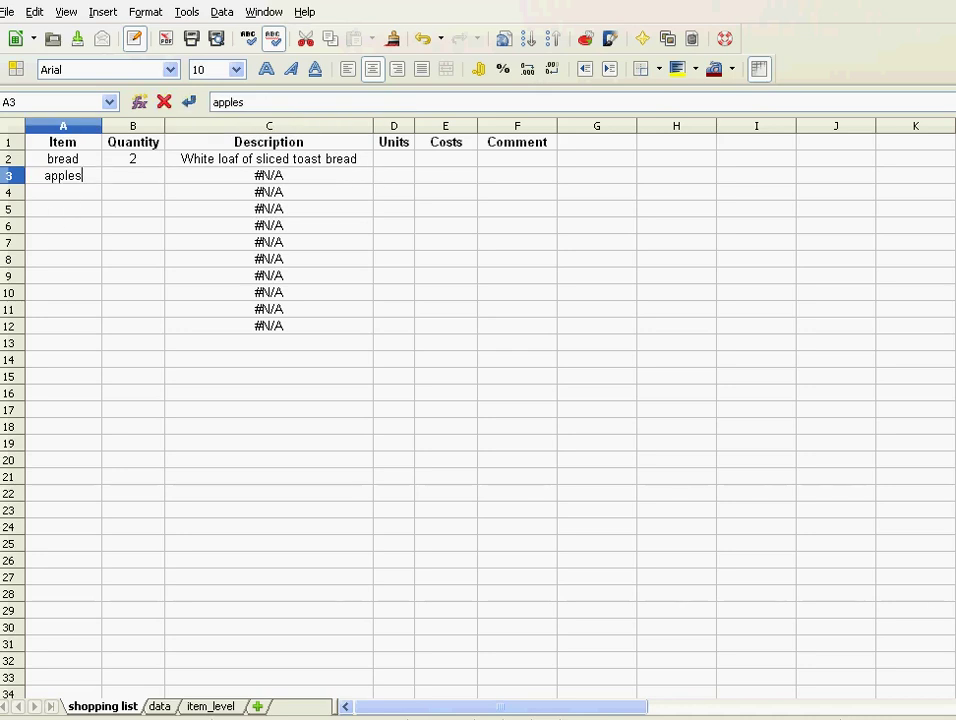
pyautogui.press('Return')
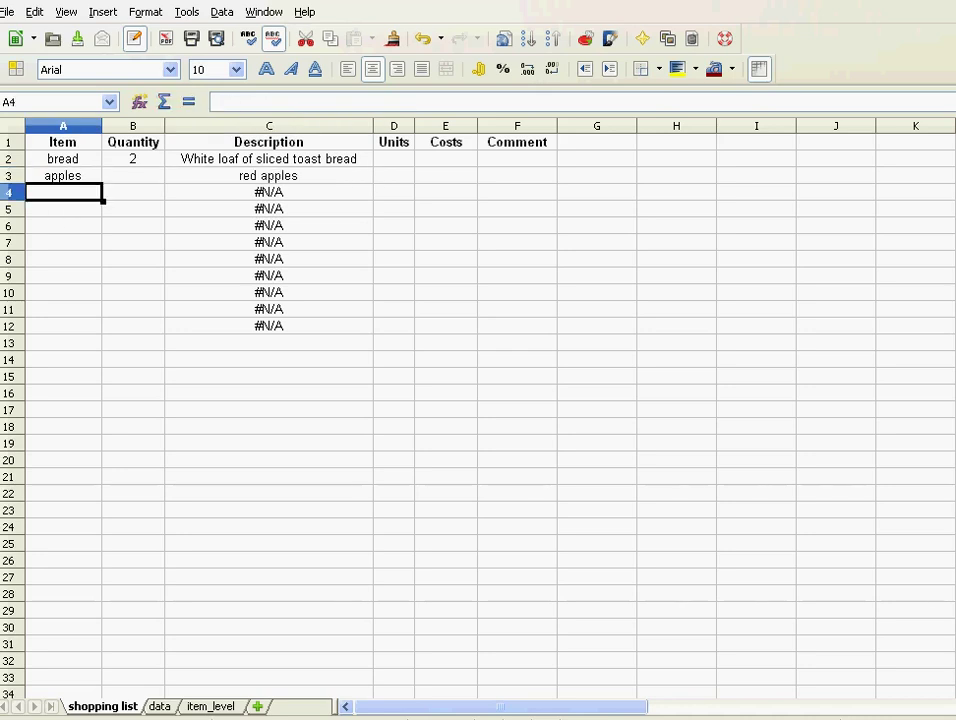
pyautogui.click(63, 178)
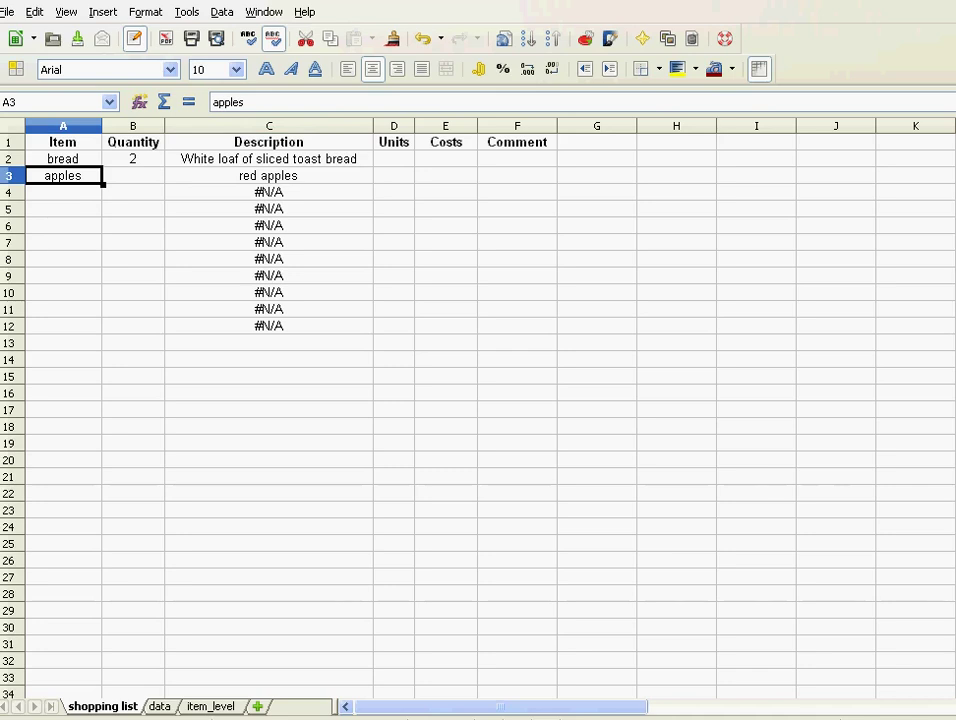
pyautogui.write('pear')
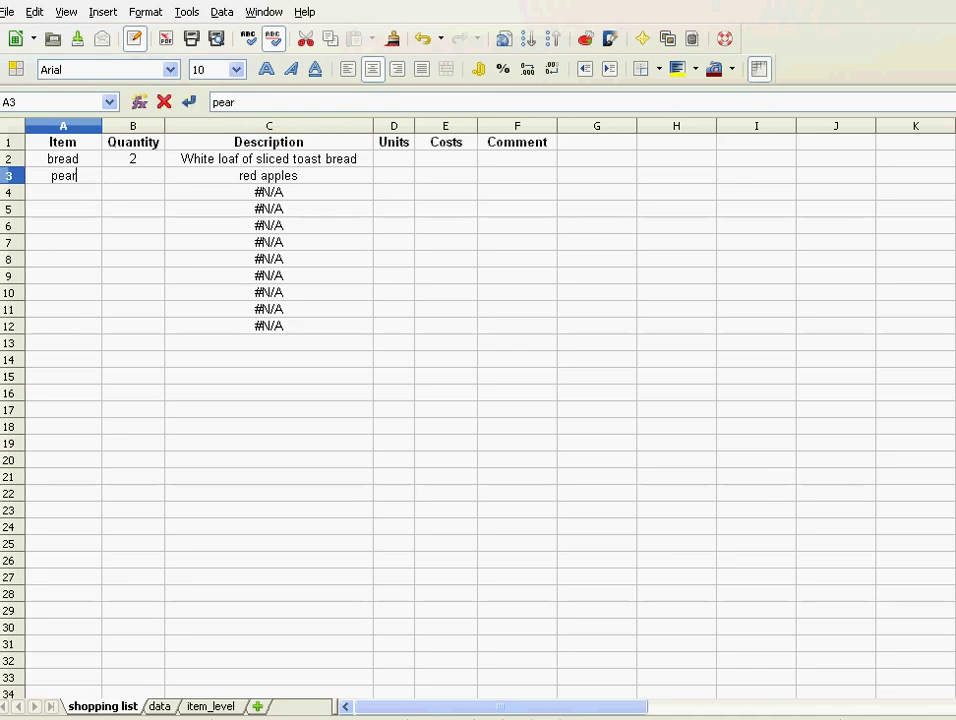
pyautogui.press('Return')
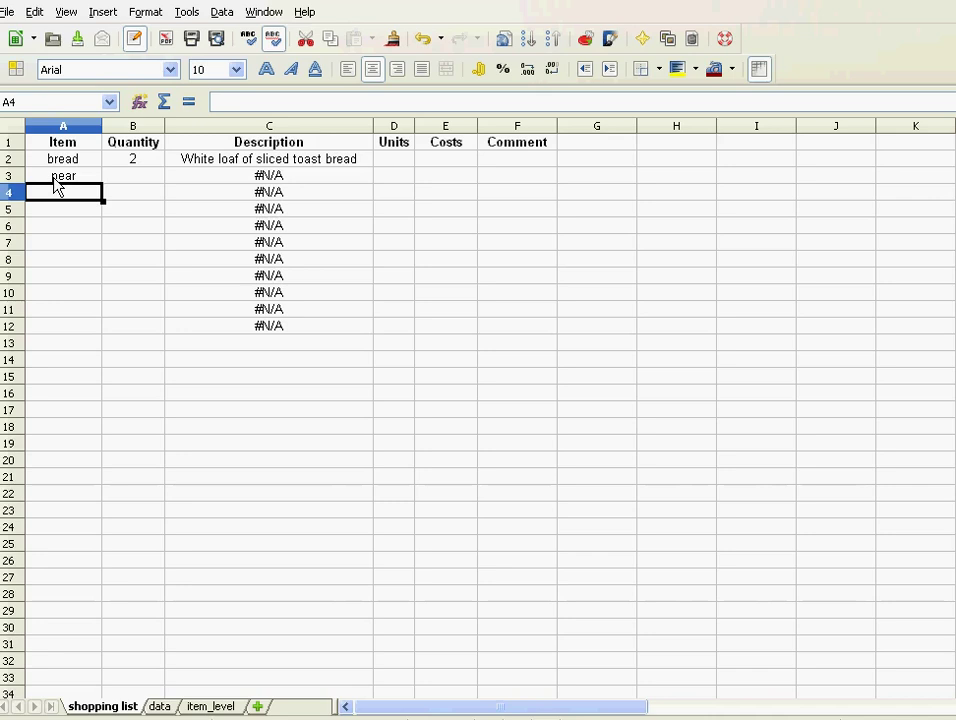
# - Check the VLOOKUP formula in C2 and clear the pear entry from A3
pyautogui.click(56, 182)
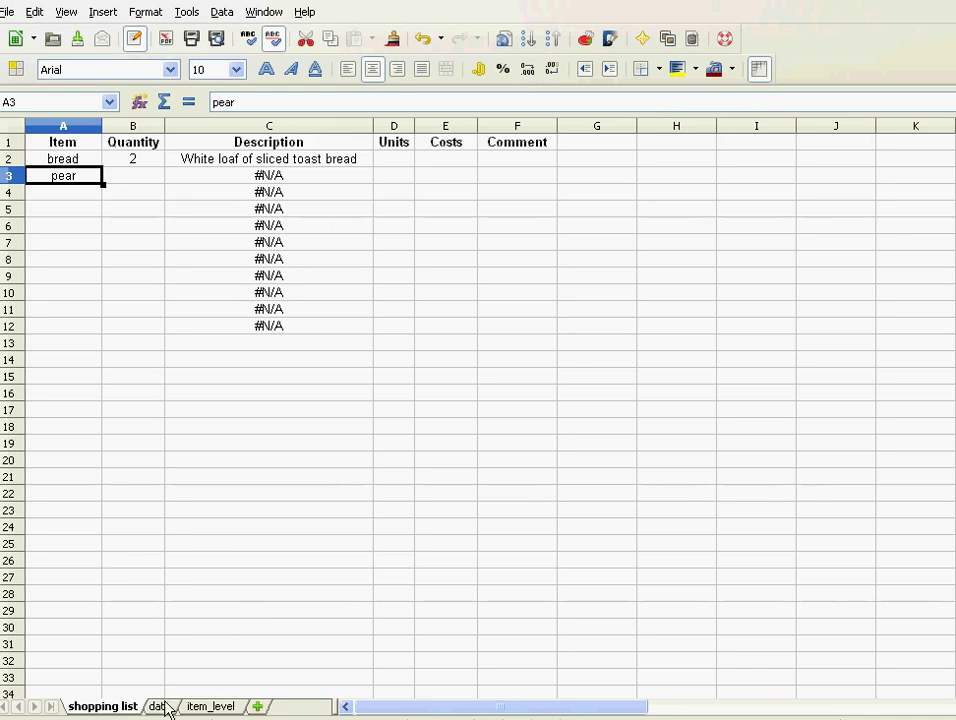
pyautogui.click(256, 164)
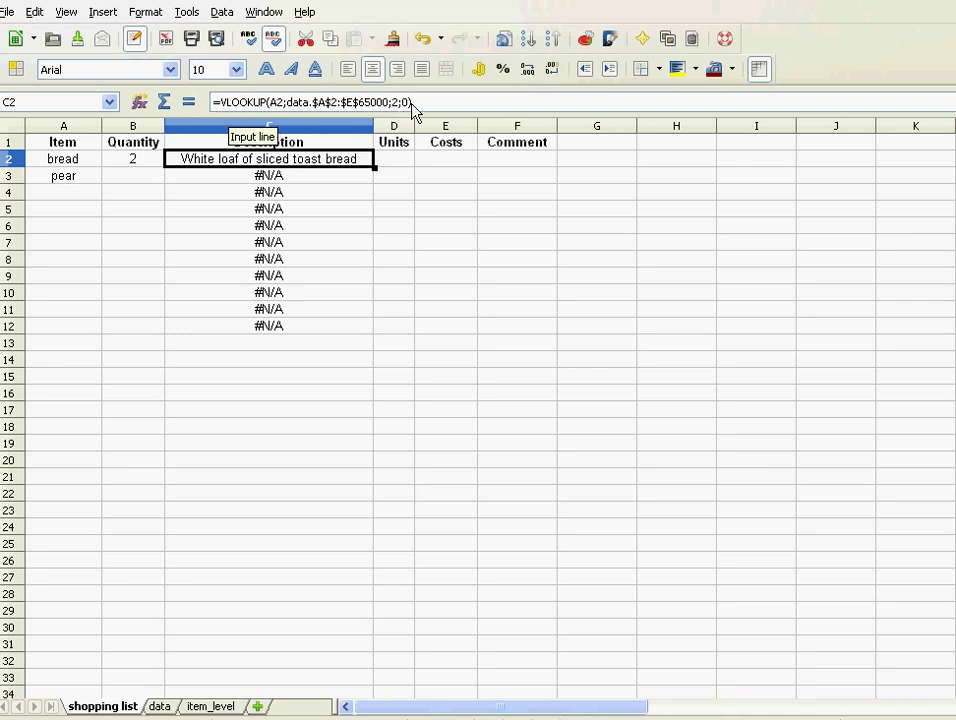
pyautogui.click(72, 176)
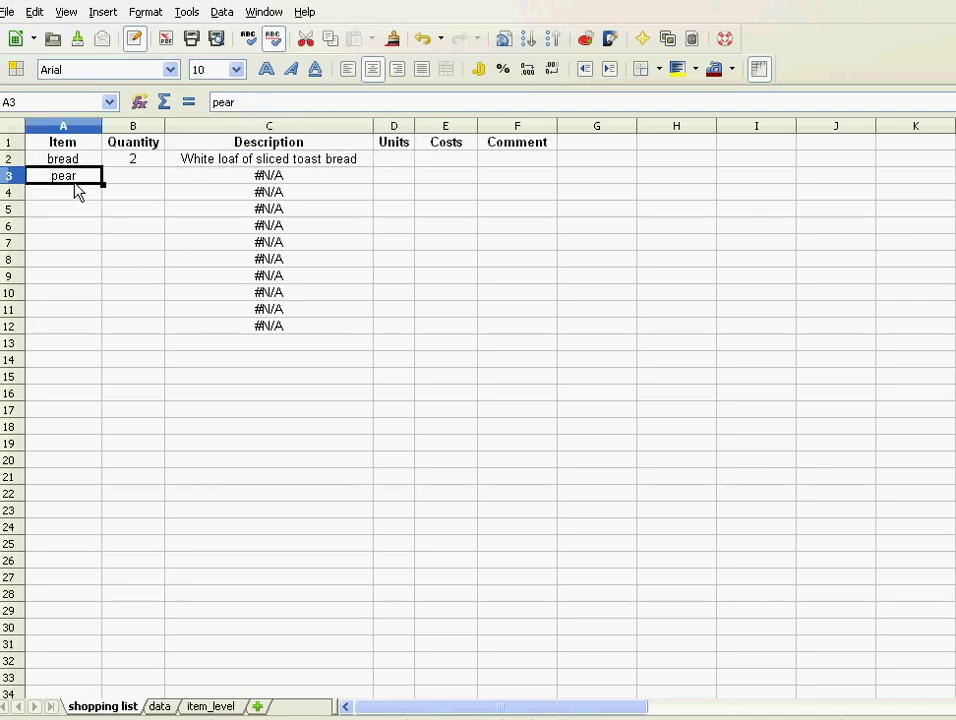
pyautogui.press('Delete')
pyautogui.click(133, 242)
# - Insert an empty row above the Bread row on the data sheet
pyautogui.click(166, 709)
pyautogui.click(10, 160)
pyautogui.click(35, 13)
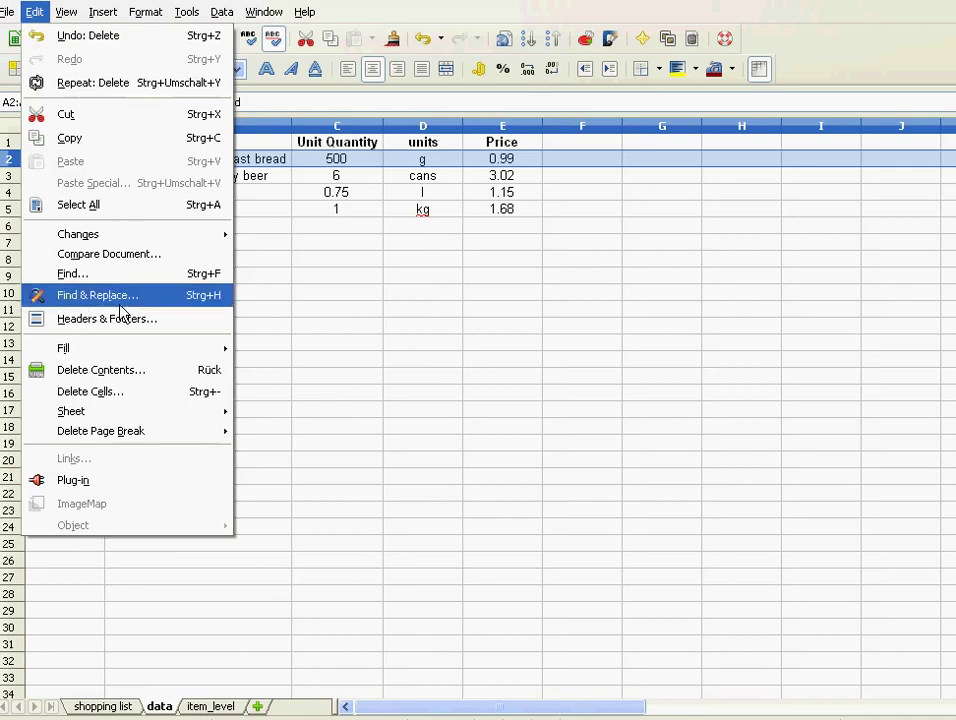
pyautogui.moveTo(103, 12)
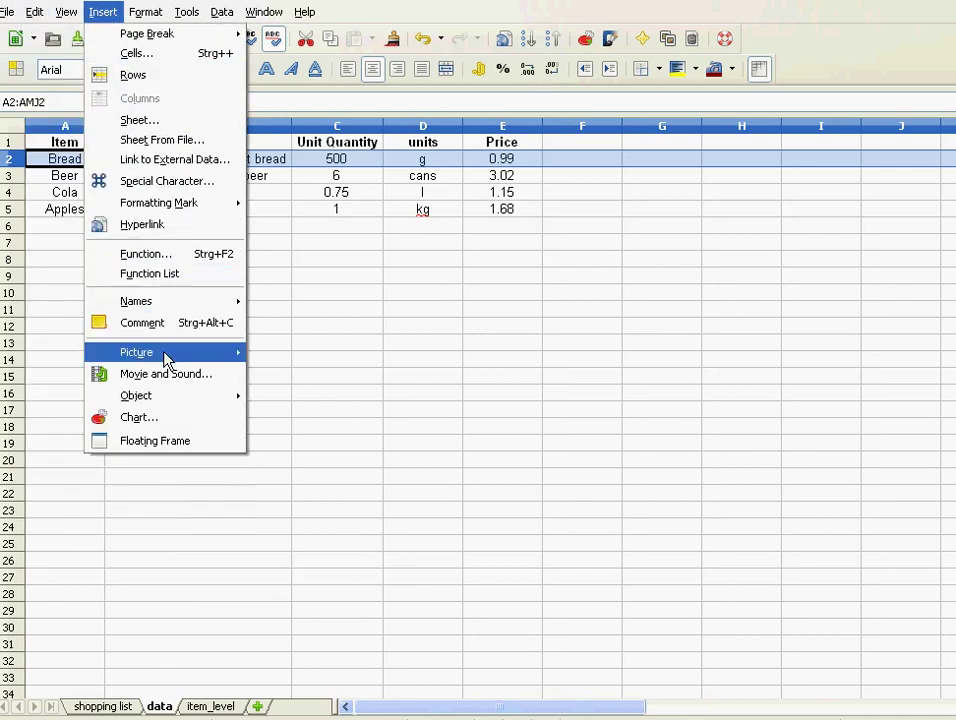
pyautogui.click(145, 54)
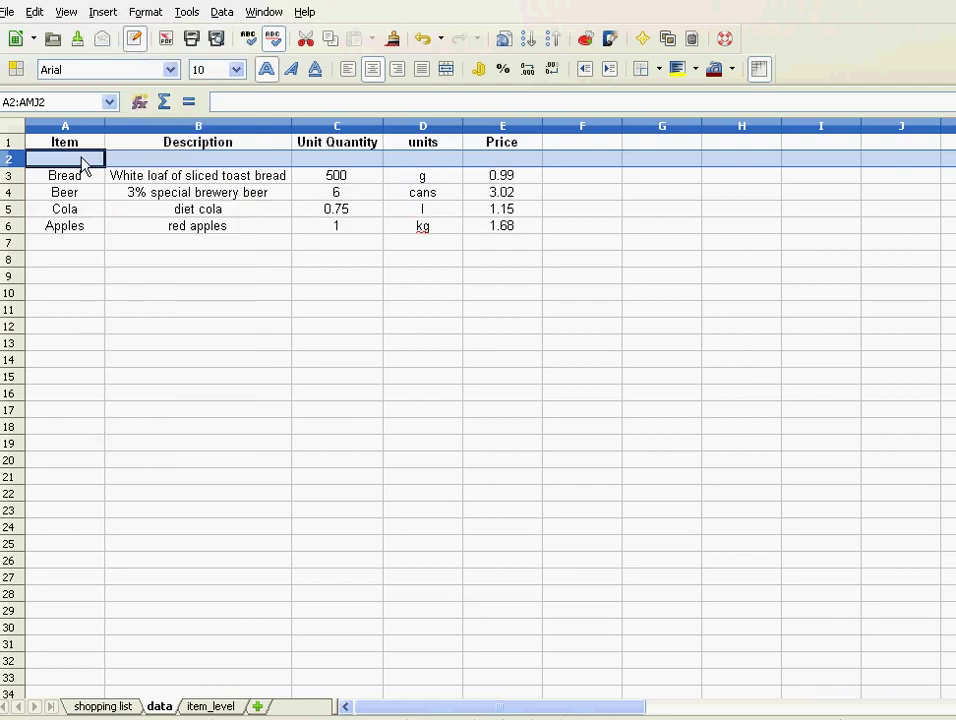
# - Enter 0 as the item in cell A2 of the data sheet's new row
pyautogui.click(85, 160)
pyautogui.write('0')
pyautogui.click(102, 279)
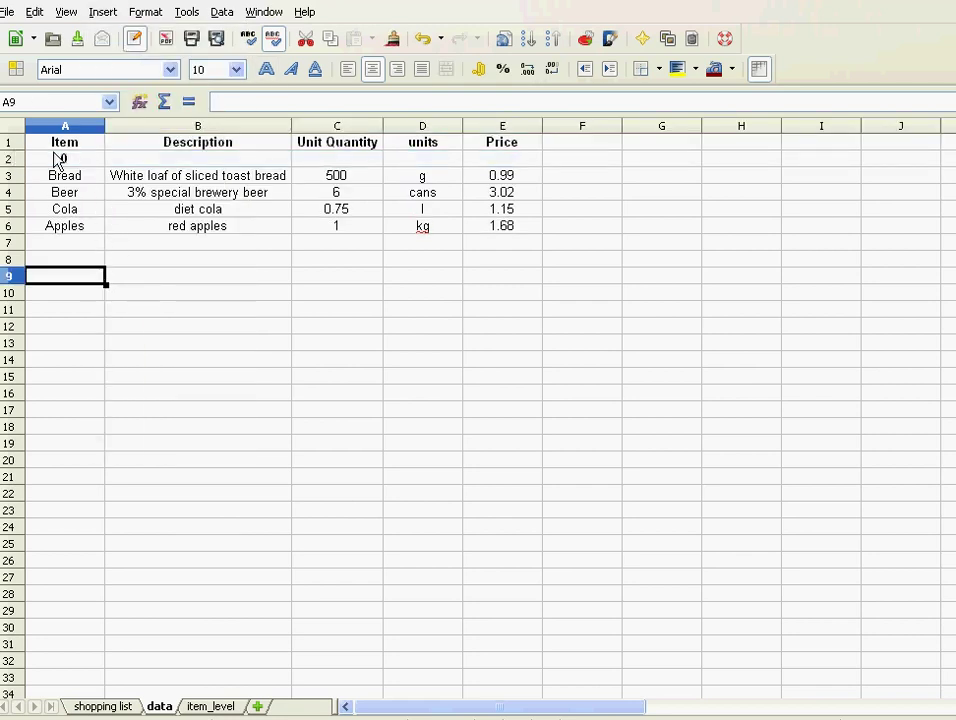
pyautogui.click(60, 158)
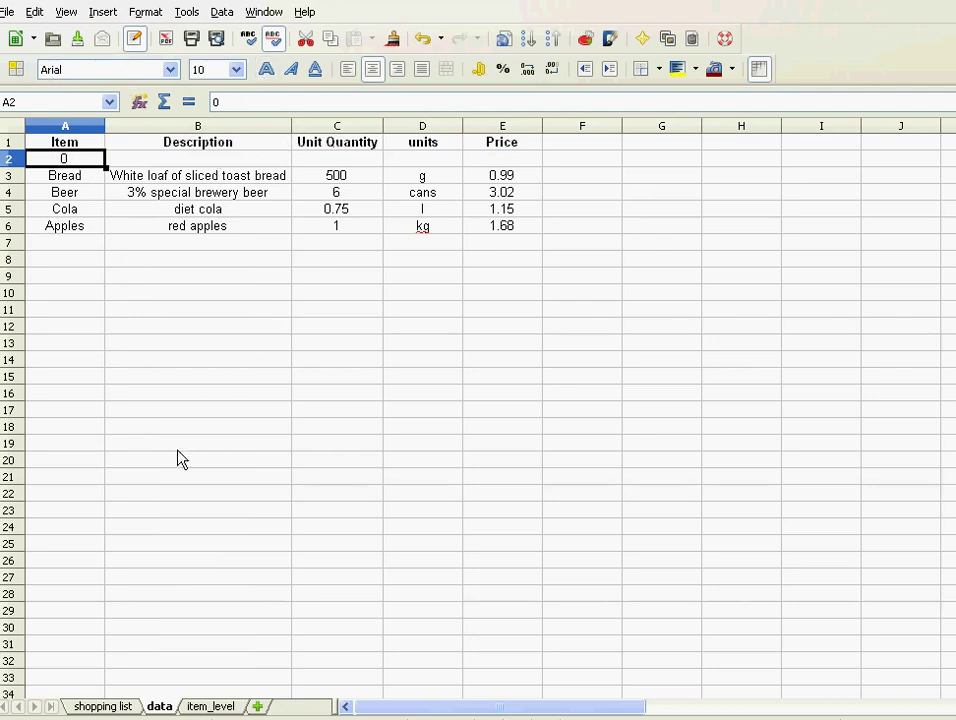
# - Change the lookup range in shopping list cell C2 to start at row 2, giving =VLOOKUP(A2;data.$A$2:$E$65001;2;0)
pyautogui.click(102, 706)
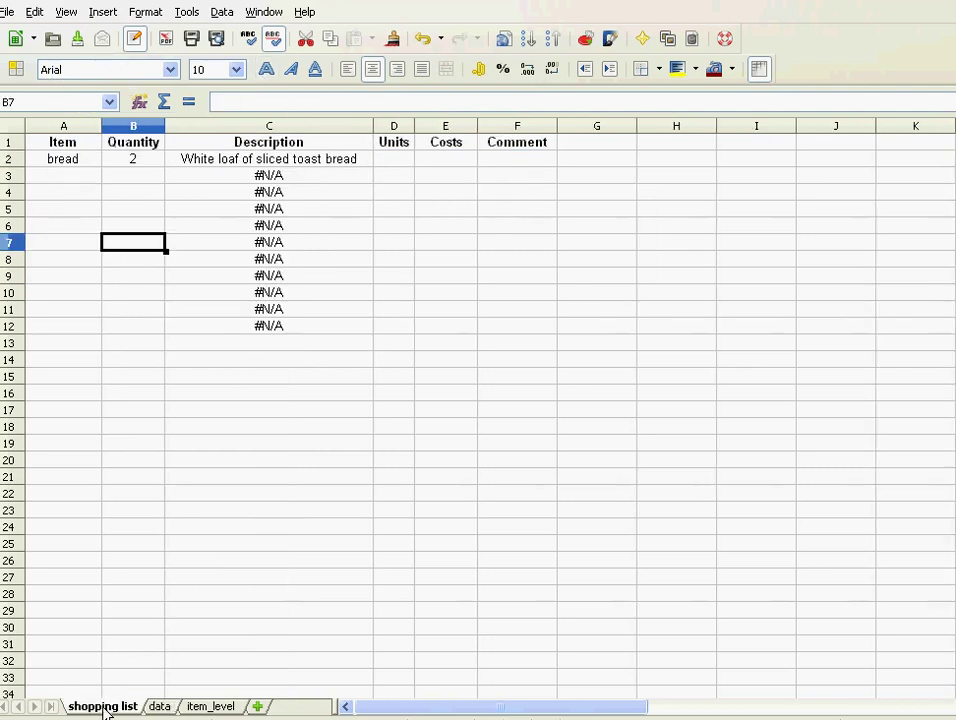
pyautogui.click(245, 158)
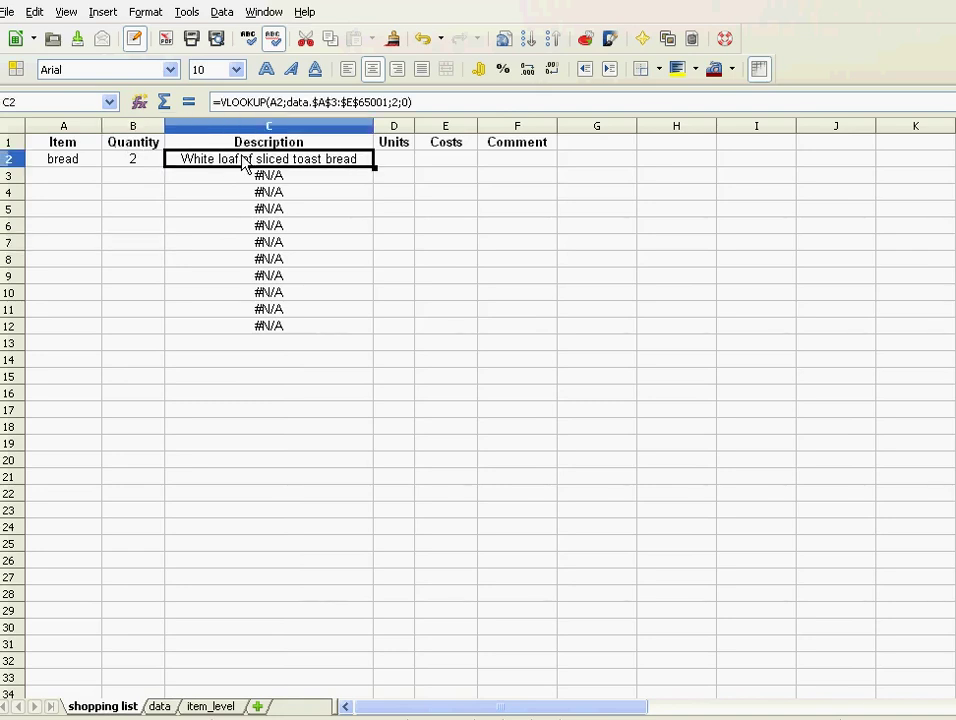
pyautogui.click(337, 104)
pyautogui.press('BackSpace')
pyautogui.write('2')
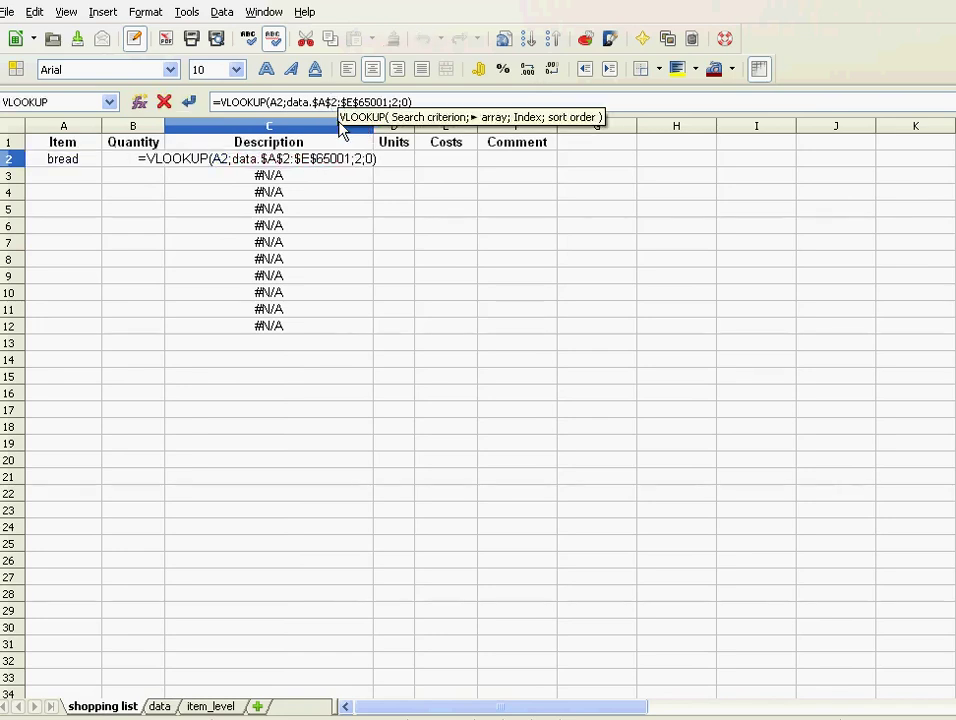
pyautogui.press('Return')
pyautogui.click(354, 165)
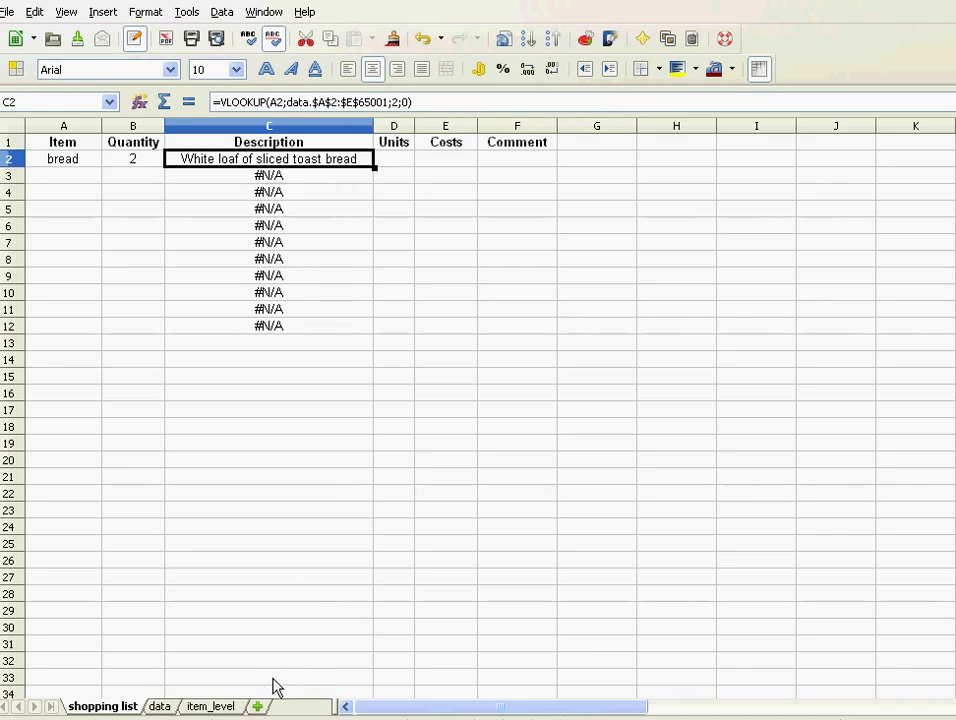
# - Fill the corrected C2 lookup formula down the Description column to about row 31, checking the 0 entry on the data sheet
pyautogui.click(159, 706)
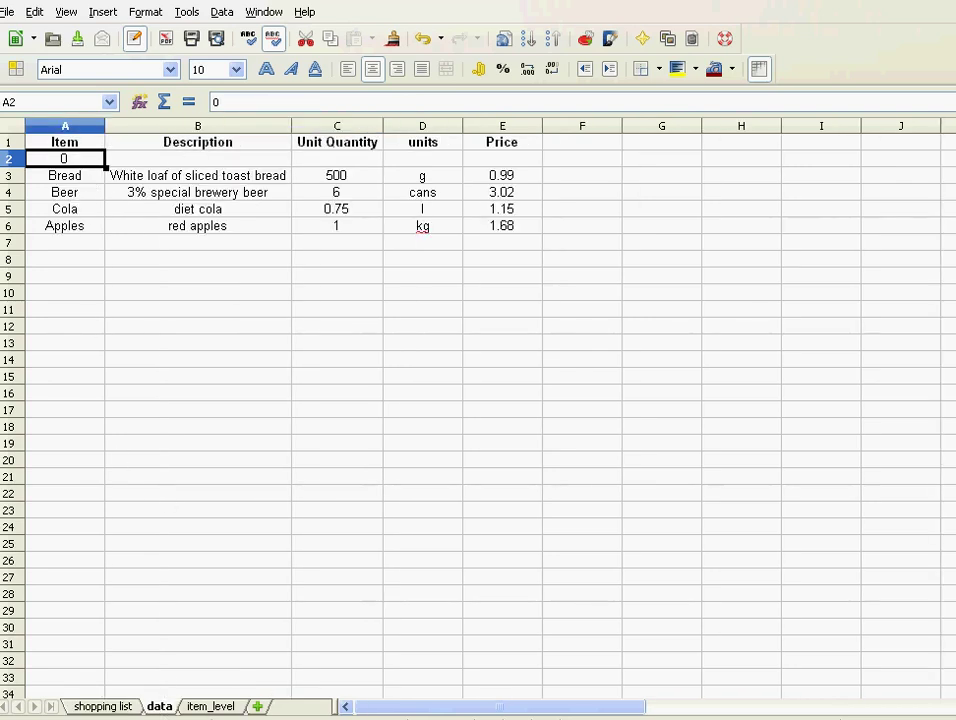
pyautogui.click(118, 710)
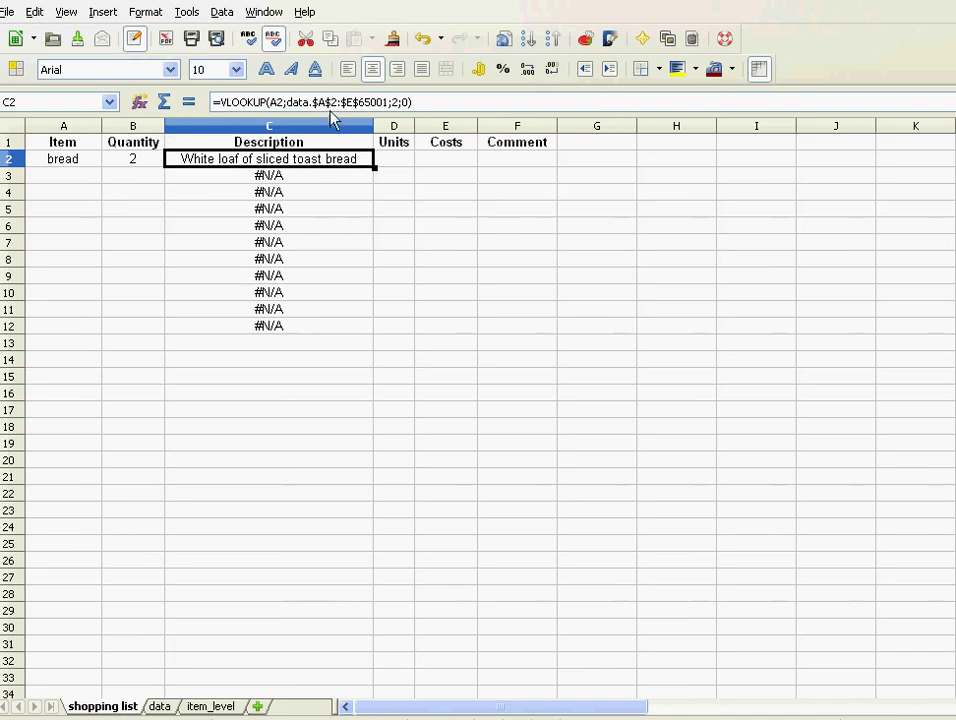
pyautogui.moveTo(375, 177); pyautogui.dragTo(370, 482)
pyautogui.click(310, 414)
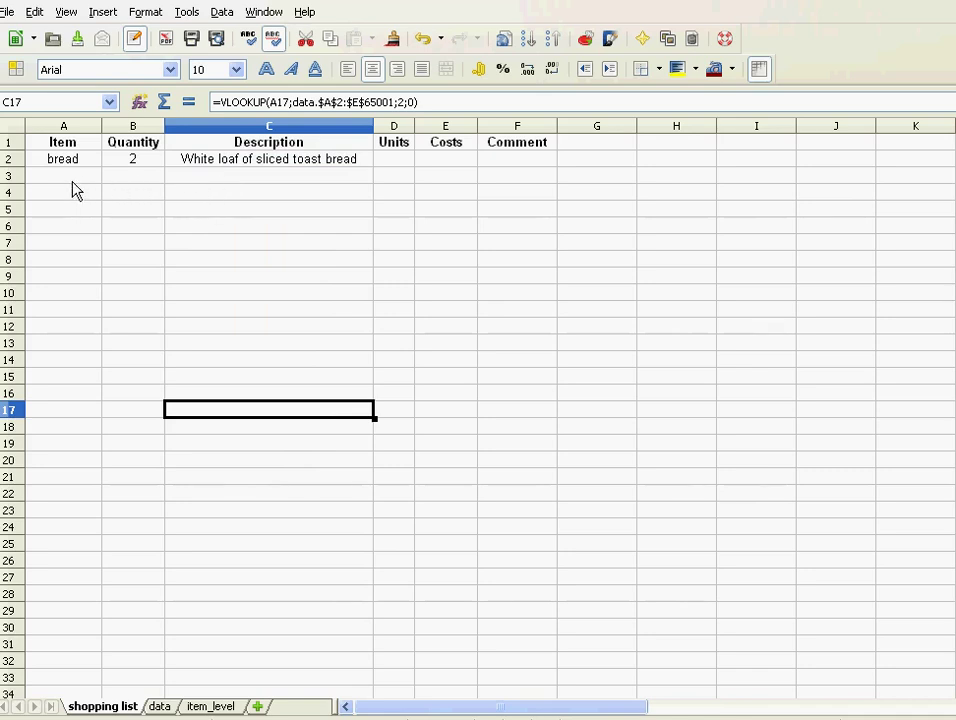
pyautogui.click(159, 706)
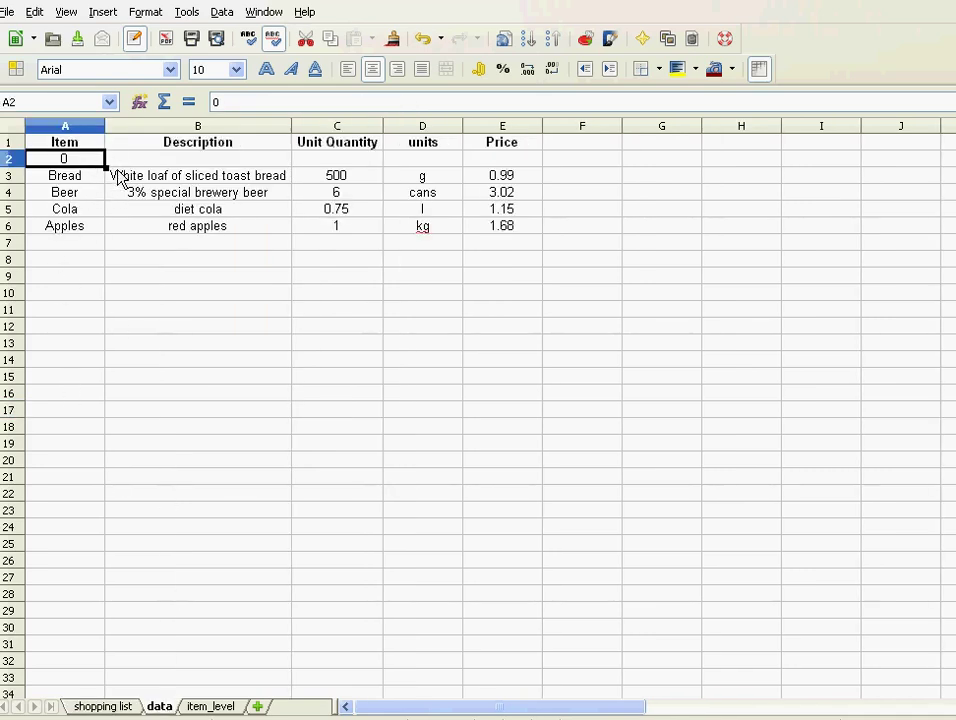
pyautogui.click(130, 707)
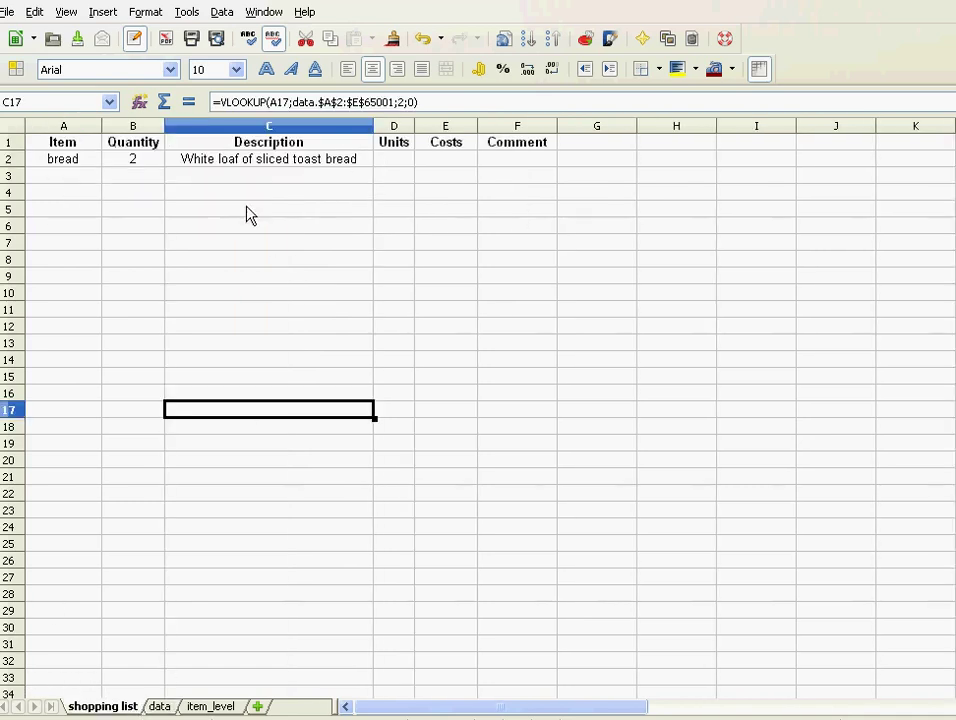
pyautogui.click(350, 162)
pyautogui.moveTo(375, 169); pyautogui.dragTo(372, 645)
# - Test the filled Description formula by entering apples and then pear in A3, and clear the cell
pyautogui.click(74, 178)
pyautogui.write('apples')
pyautogui.press('Return')
pyautogui.click(63, 175)
pyautogui.press('Delete')
pyautogui.write('pear')
pyautogui.press('Return')
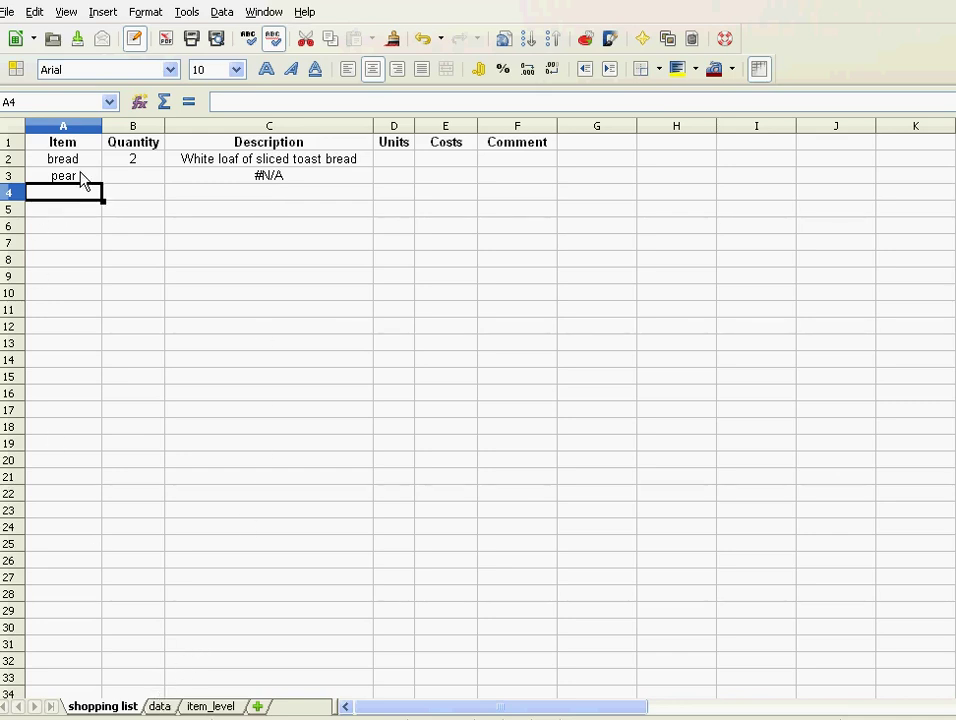
pyautogui.click(84, 178)
pyautogui.press('Delete')
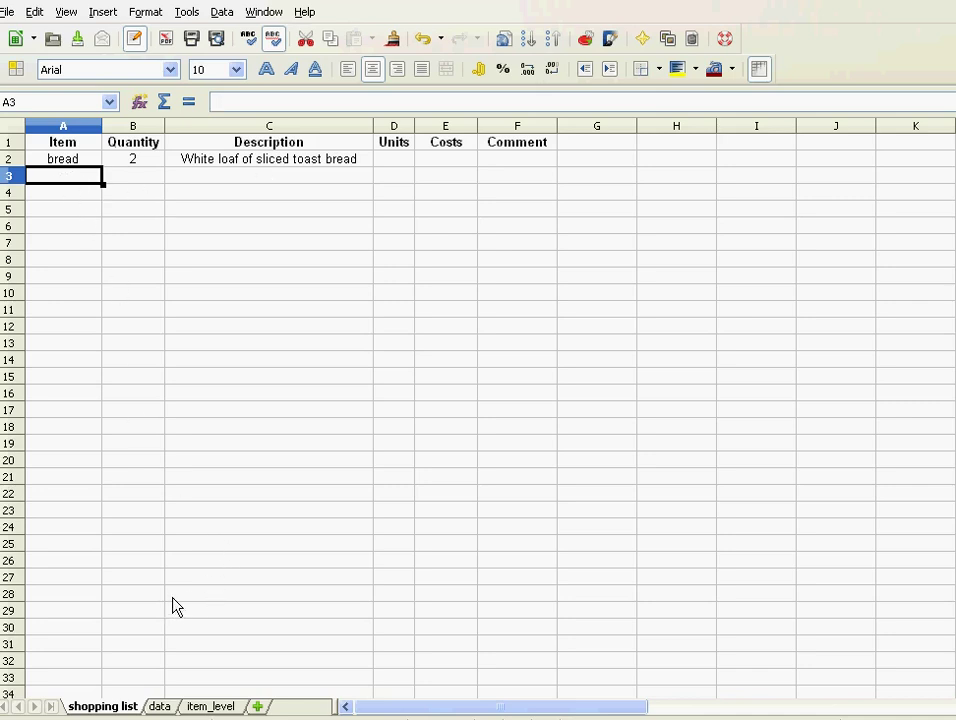
# - Enter apples as the item in A3 with a quantity of 5
pyautogui.write('apples')
pyautogui.press('Tab')
pyautogui.write('5')
pyautogui.press('Return')
pyautogui.click(394, 161)
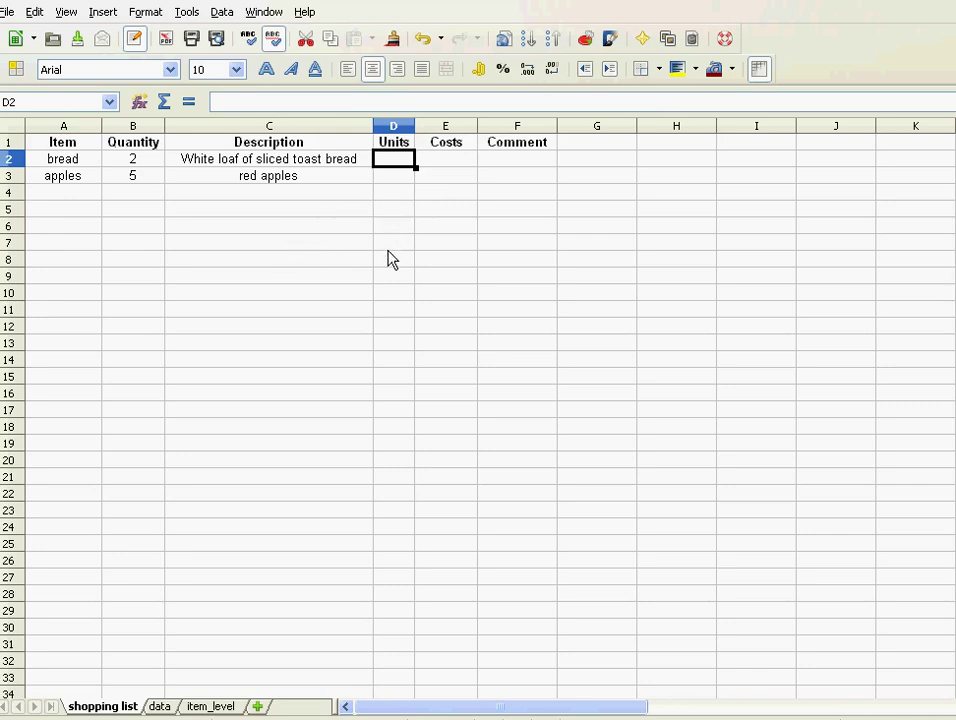
pyautogui.click(162, 707)
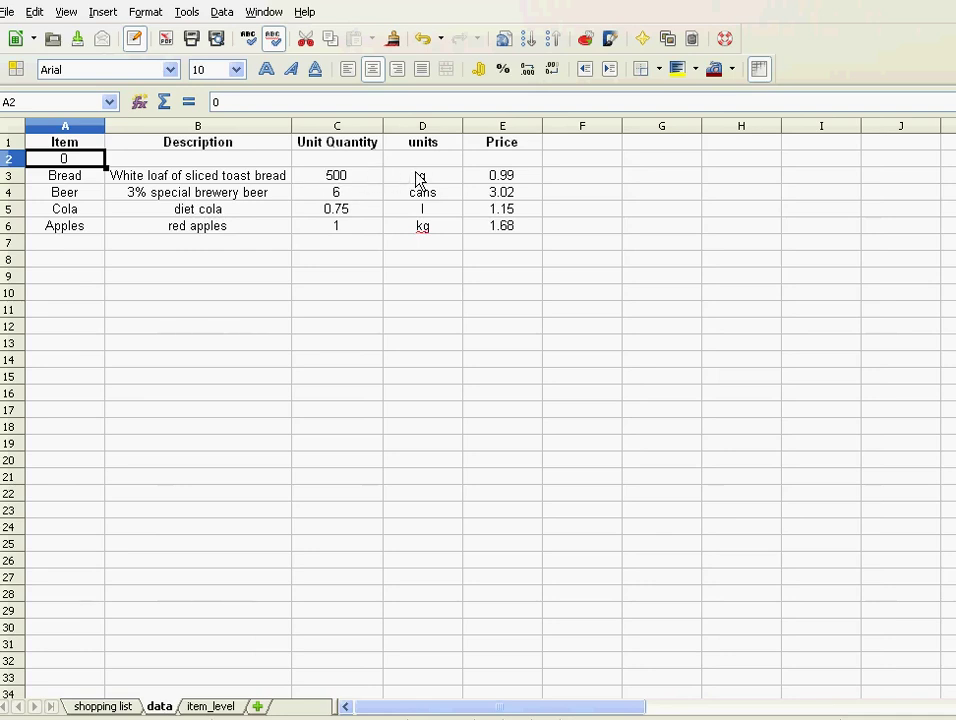
pyautogui.click(121, 707)
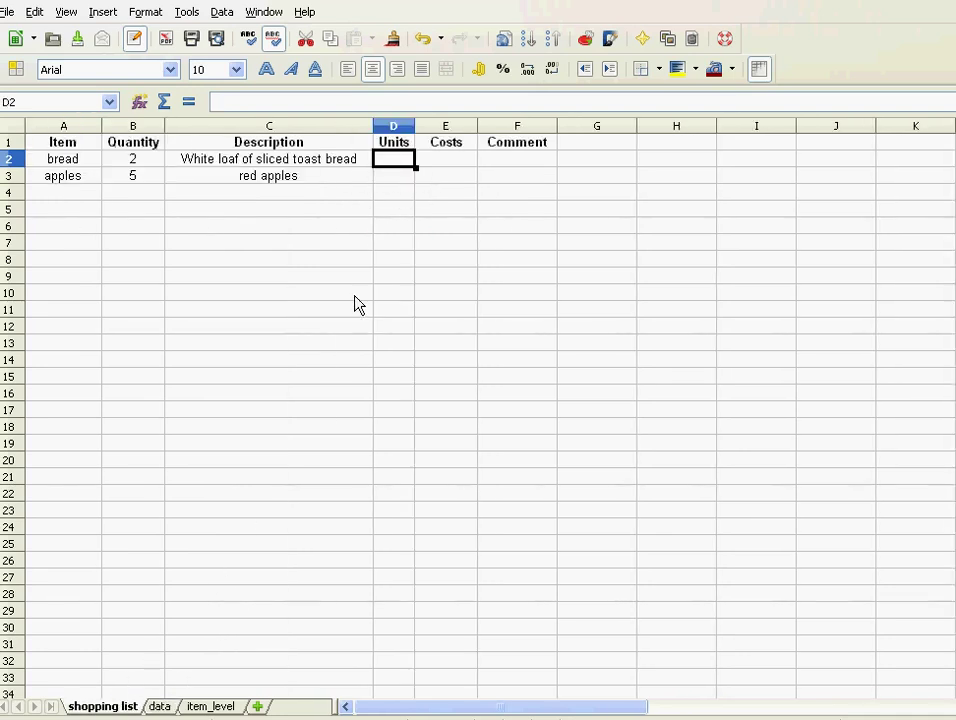
pyautogui.click(318, 160)
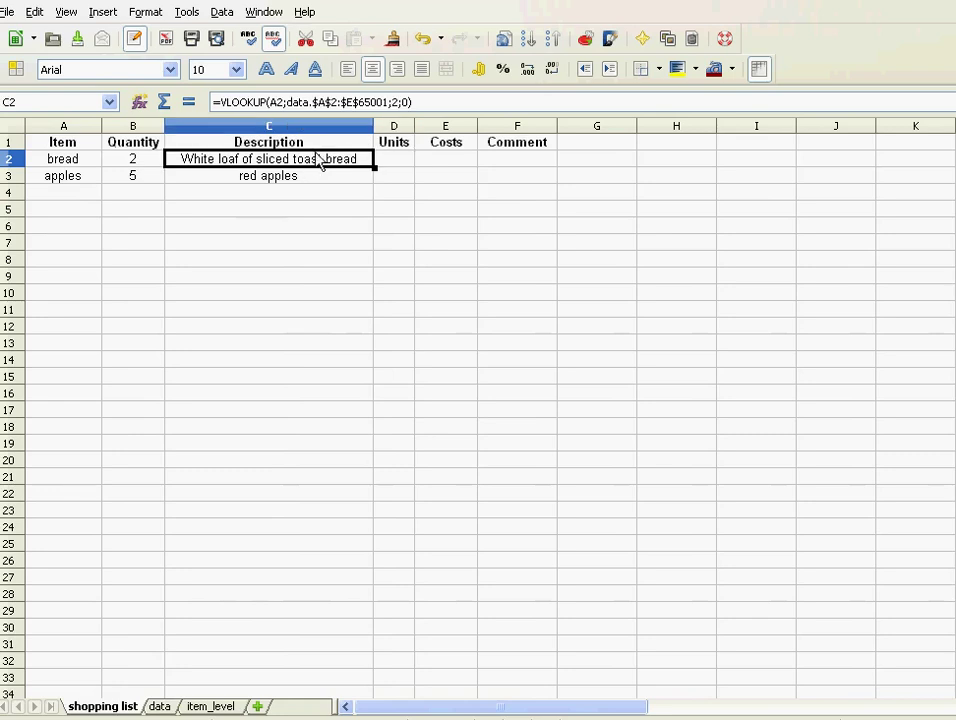
pyautogui.click(393, 165)
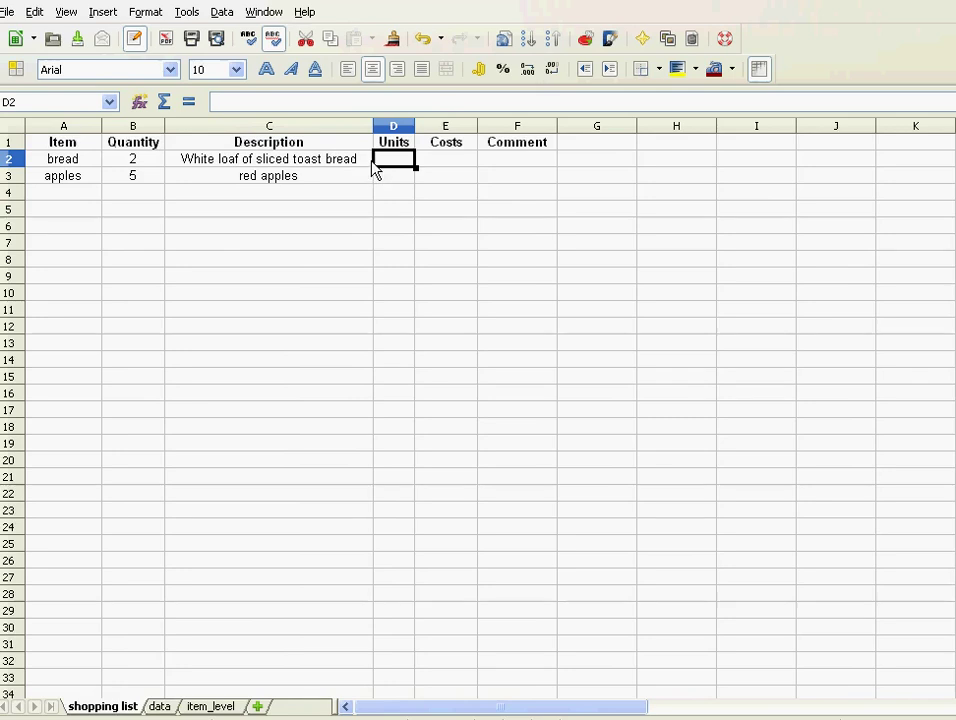
pyautogui.click(260, 104)
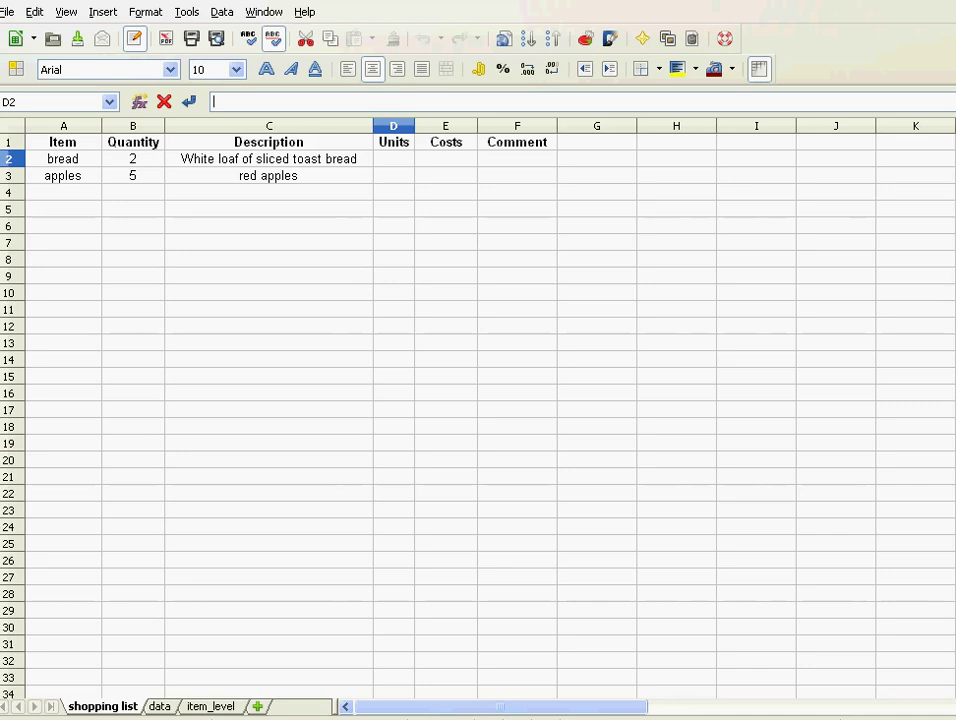
pyautogui.write('=vl')
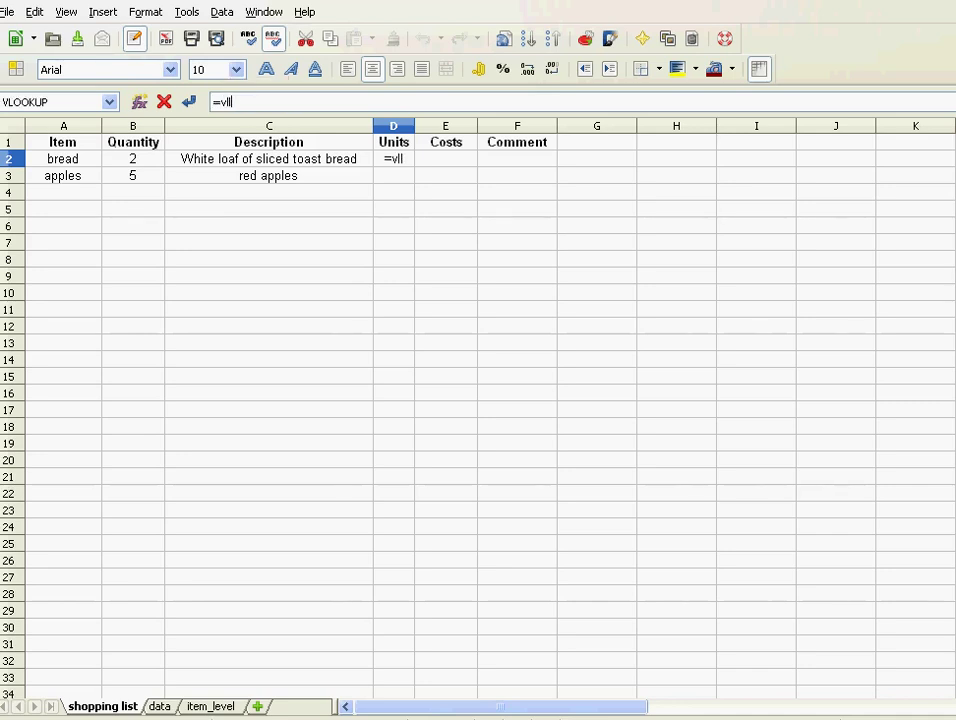
pyautogui.write('ookup(')
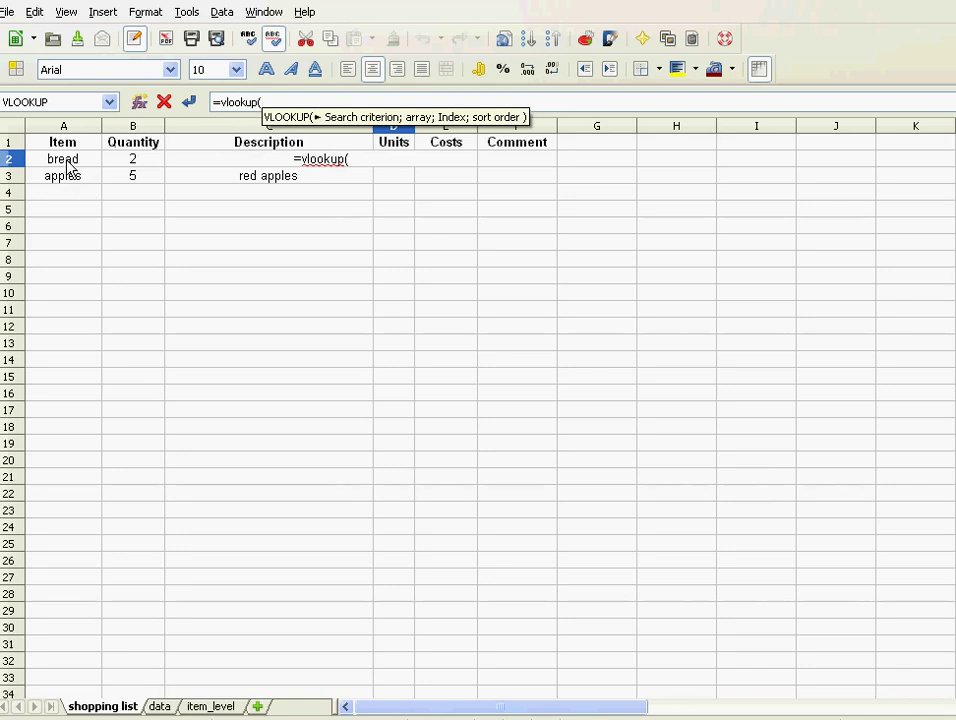
pyautogui.press('BackSpace')
pyautogui.press('BackSpace')
pyautogui.press('BackSpace')
pyautogui.press('BackSpace')
pyautogui.press('BackSpace')
pyautogui.press('BackSpace')
pyautogui.press('BackSpace')
pyautogui.press('BackSpace')
pyautogui.press('BackSpace')
pyautogui.press('Return')
pyautogui.press('Up')
# - Start a VLOOKUP formula in D2 with A2 as search criterion and the data sheet range A2:E65000 as array
pyautogui.click(337, 104)
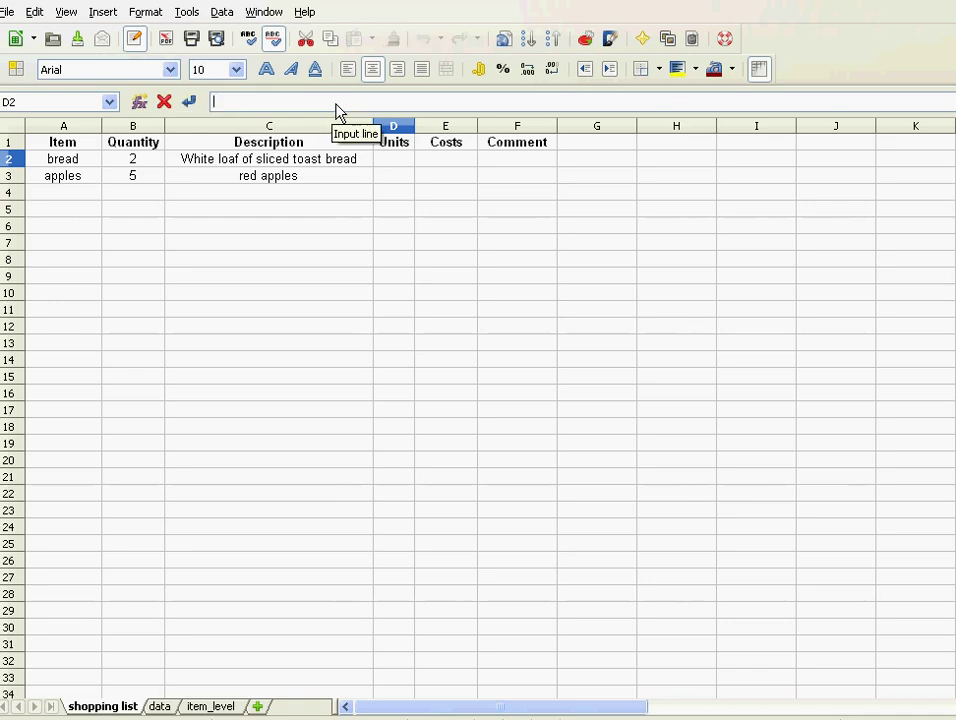
pyautogui.write('=vlookup(')
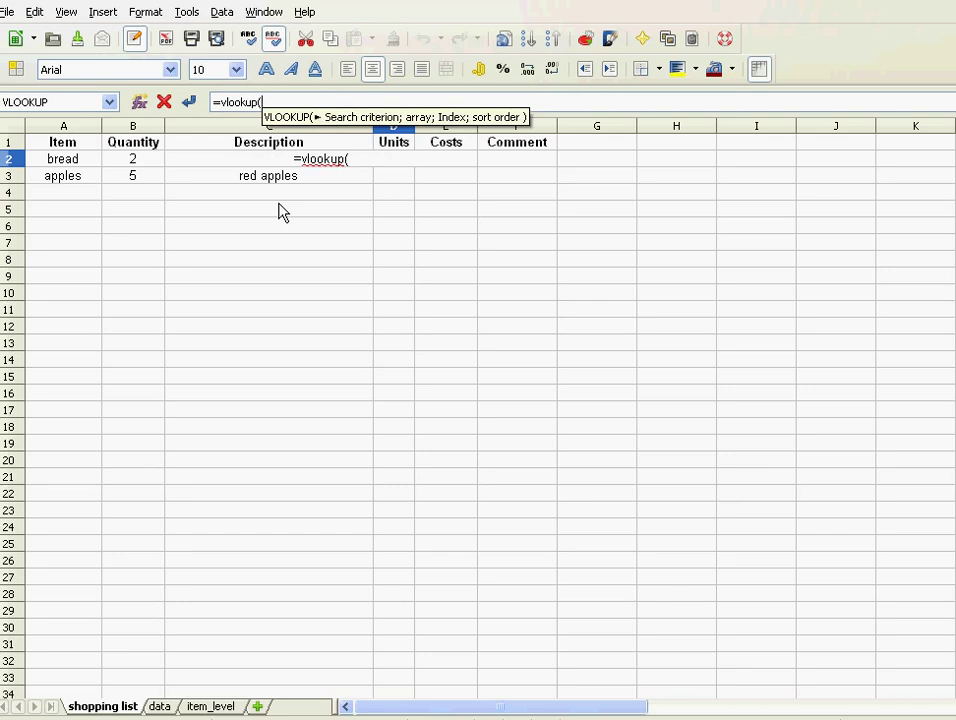
pyautogui.click(47, 167)
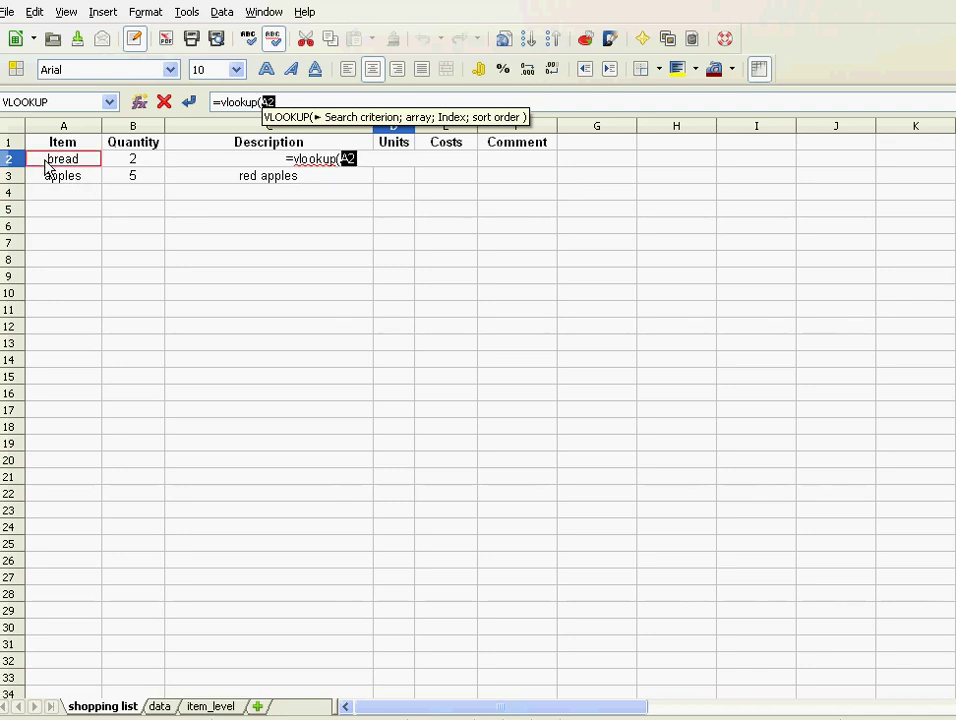
pyautogui.click(303, 104)
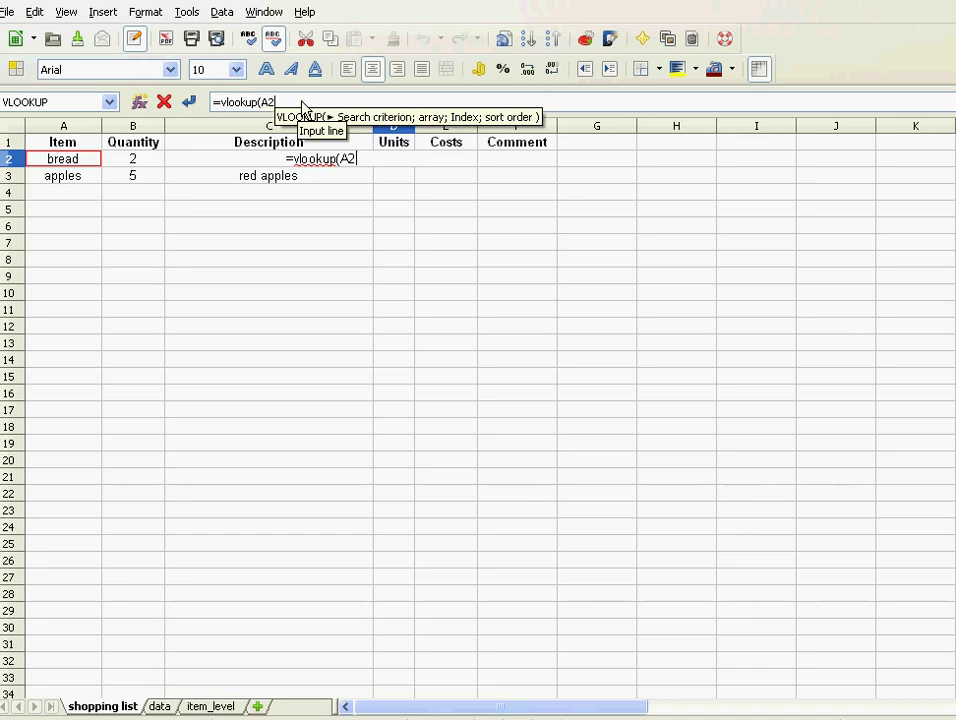
pyautogui.write(';')
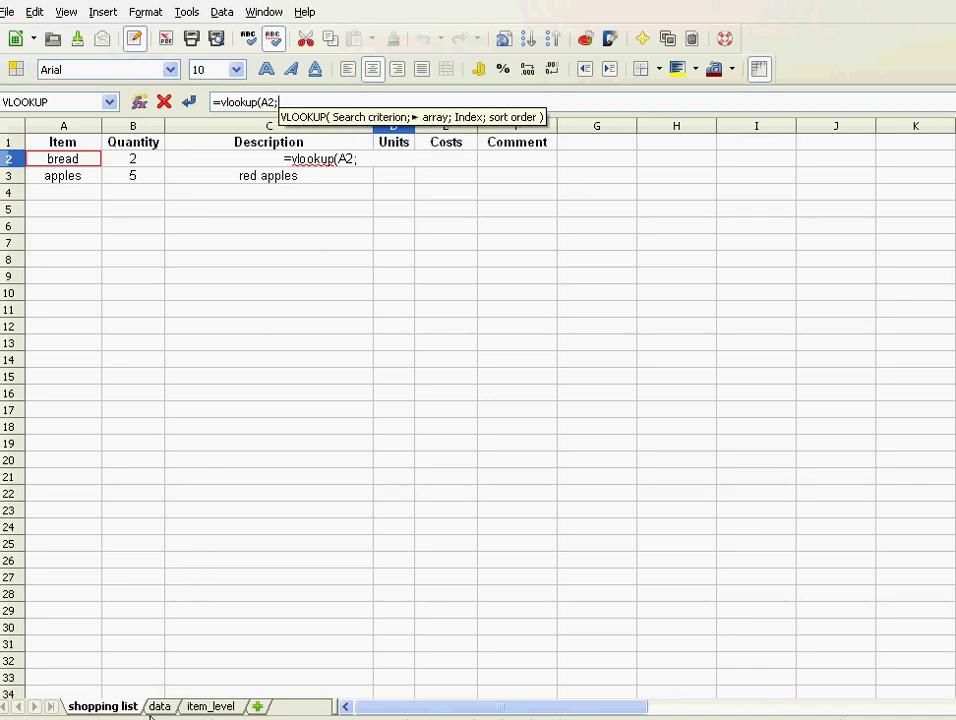
pyautogui.click(159, 707)
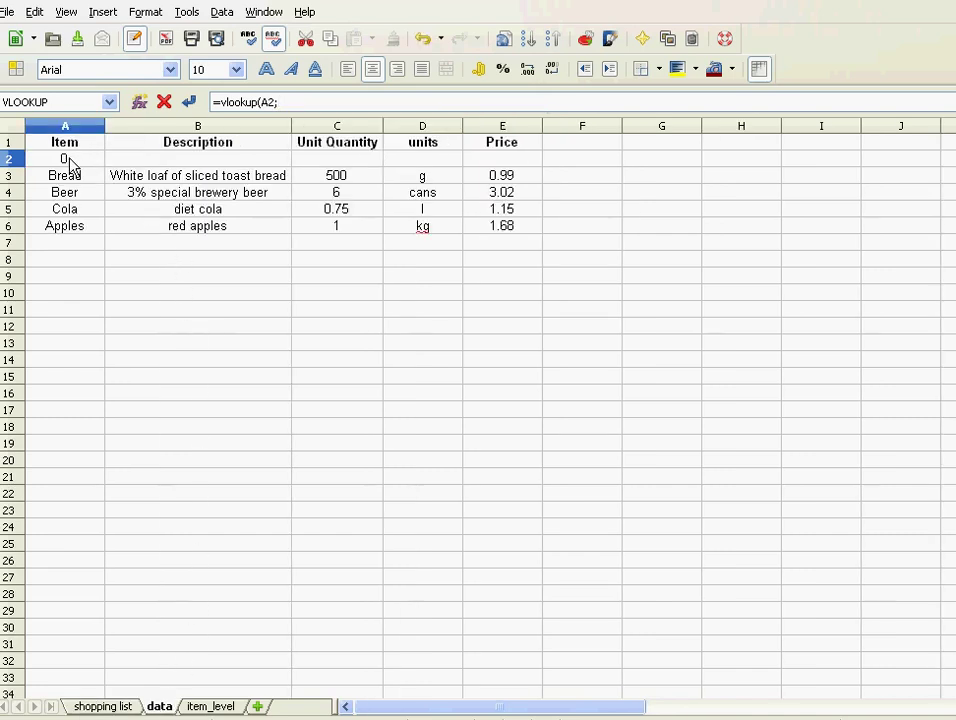
pyautogui.moveTo(64, 159); pyautogui.dragTo(510, 290)
pyautogui.click(340, 110)
pyautogui.press('BackSpace')
pyautogui.write('65000')
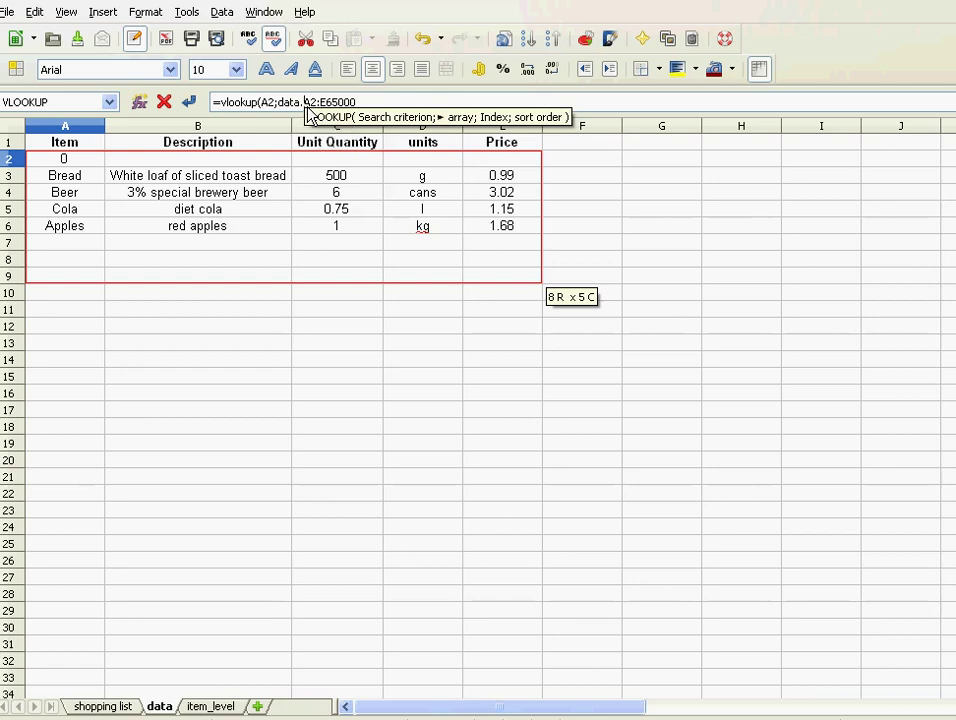
# - Make both ends of the formula's array range absolute, as $data.$A$2:$E$65000
pyautogui.click(308, 106)
pyautogui.hotkey('shift', 'F4')
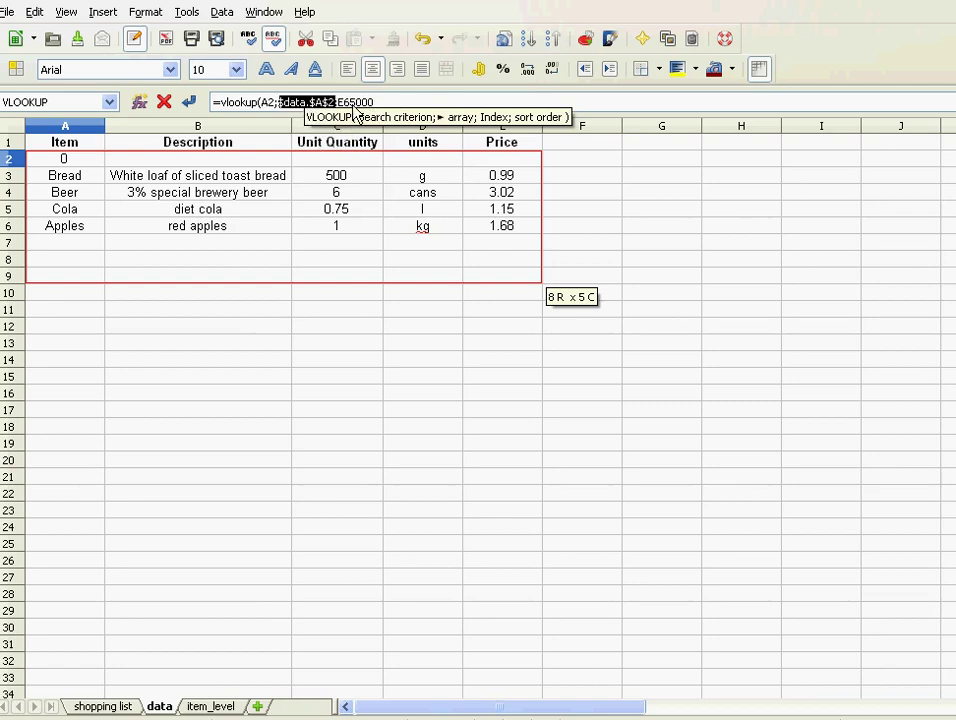
pyautogui.click(350, 106)
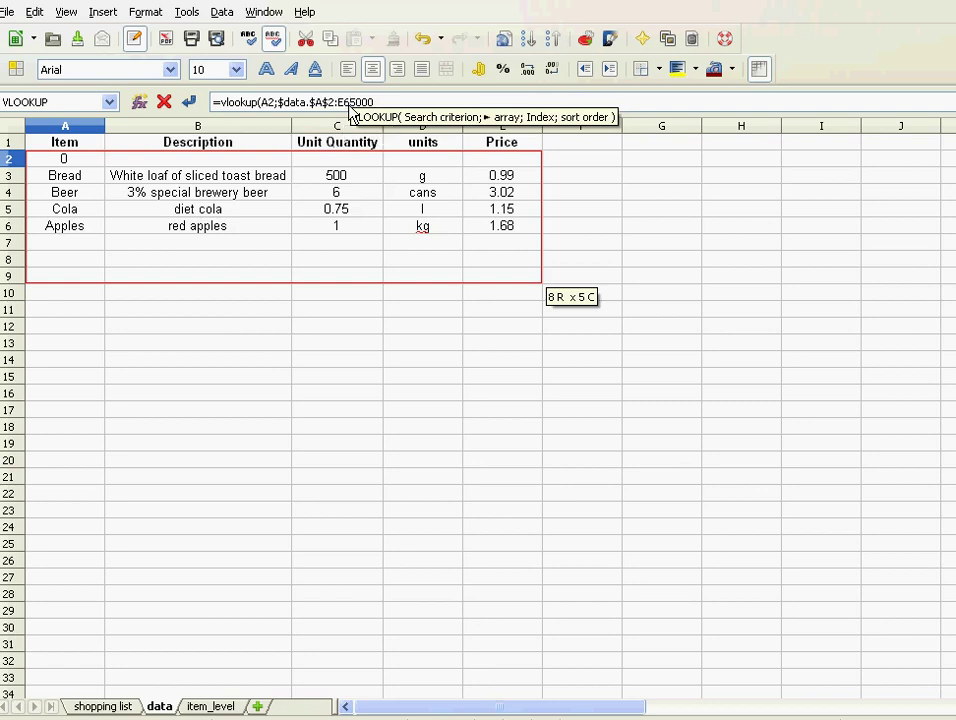
pyautogui.hotkey('shift', 'F4')
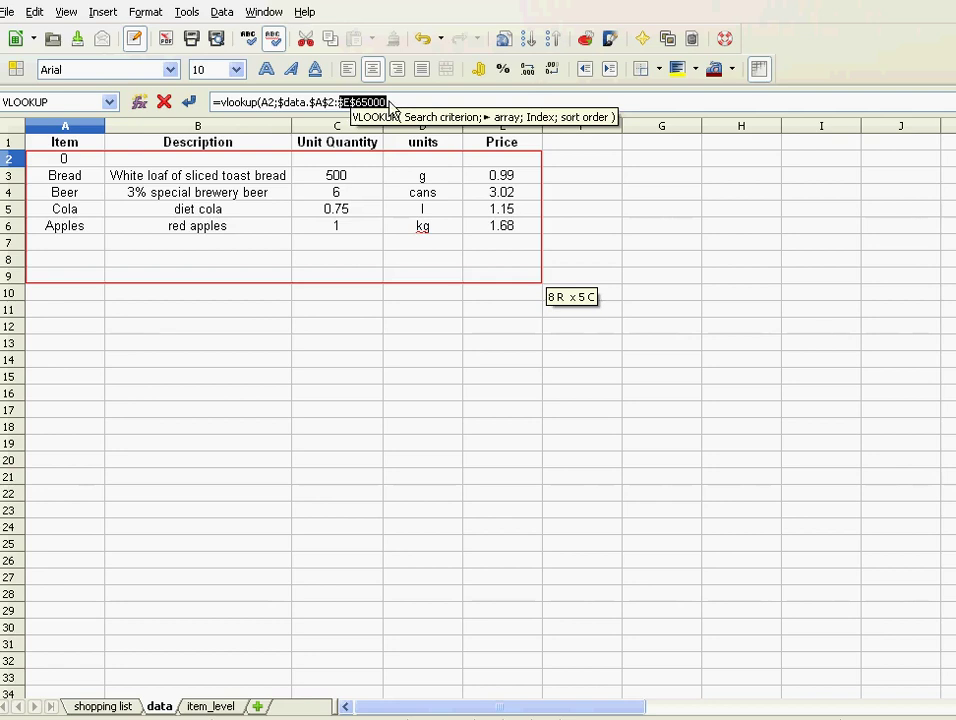
# - Complete the D2 VLOOKUP formula with column index 3 and sort order 0
pyautogui.click(388, 103)
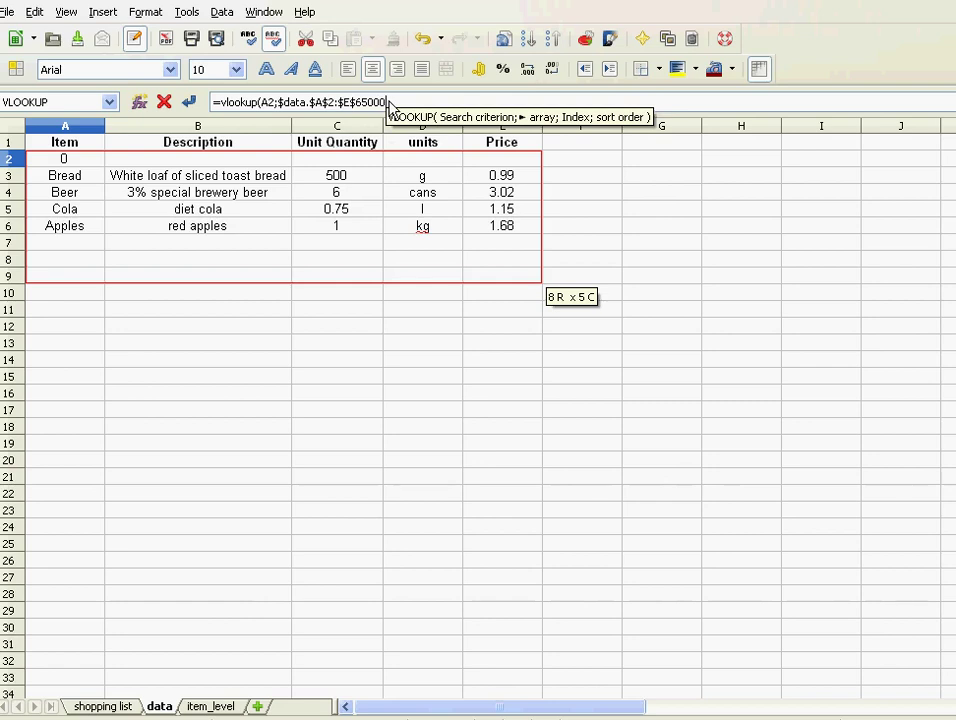
pyautogui.write(';')
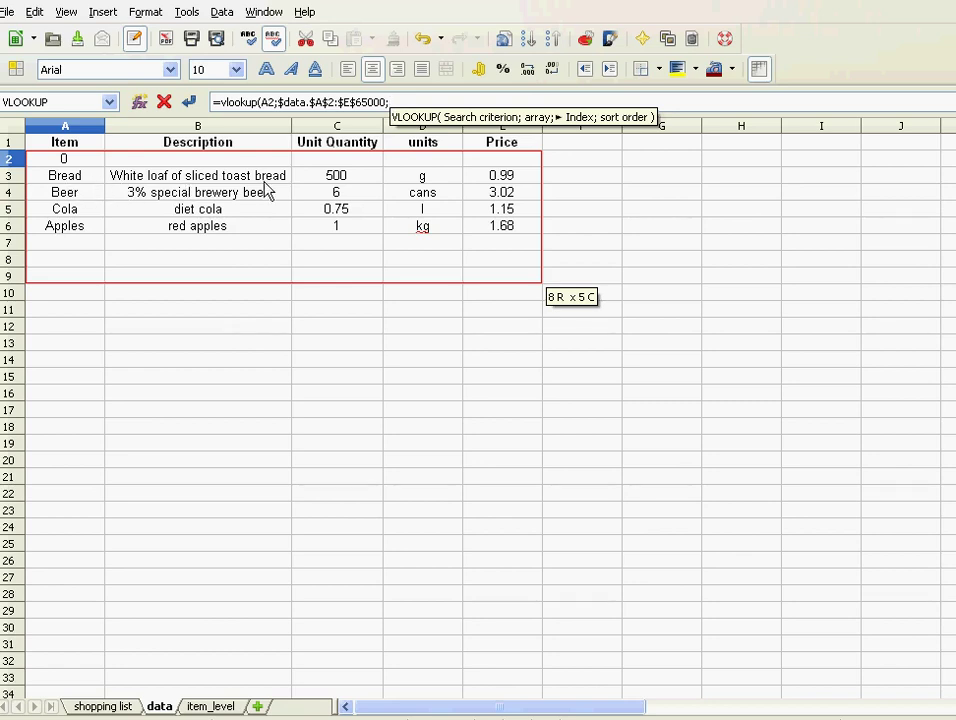
pyautogui.write('3')
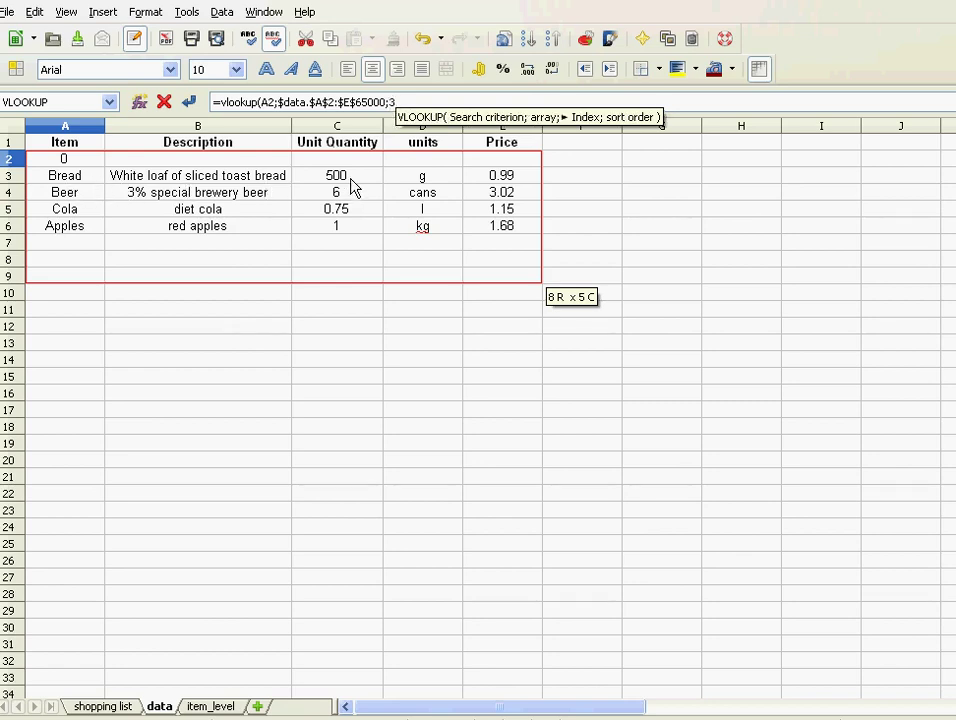
pyautogui.write(';0')
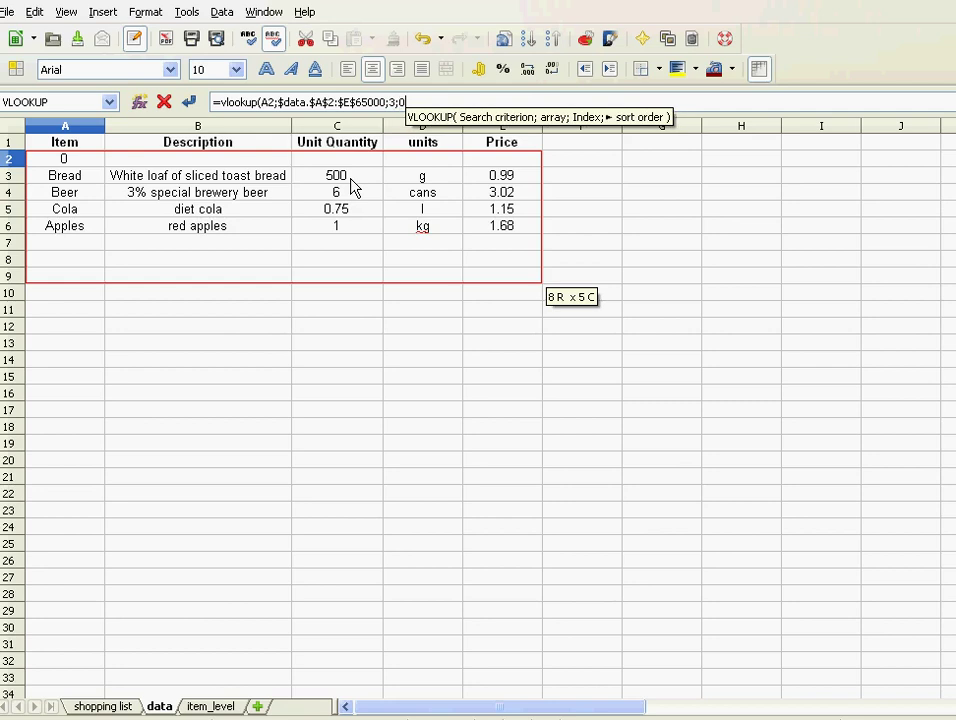
pyautogui.write(')')
pyautogui.press('Return')
# - Fill the D2 lookup formula down the Units column to about row 30
pyautogui.click(395, 163)
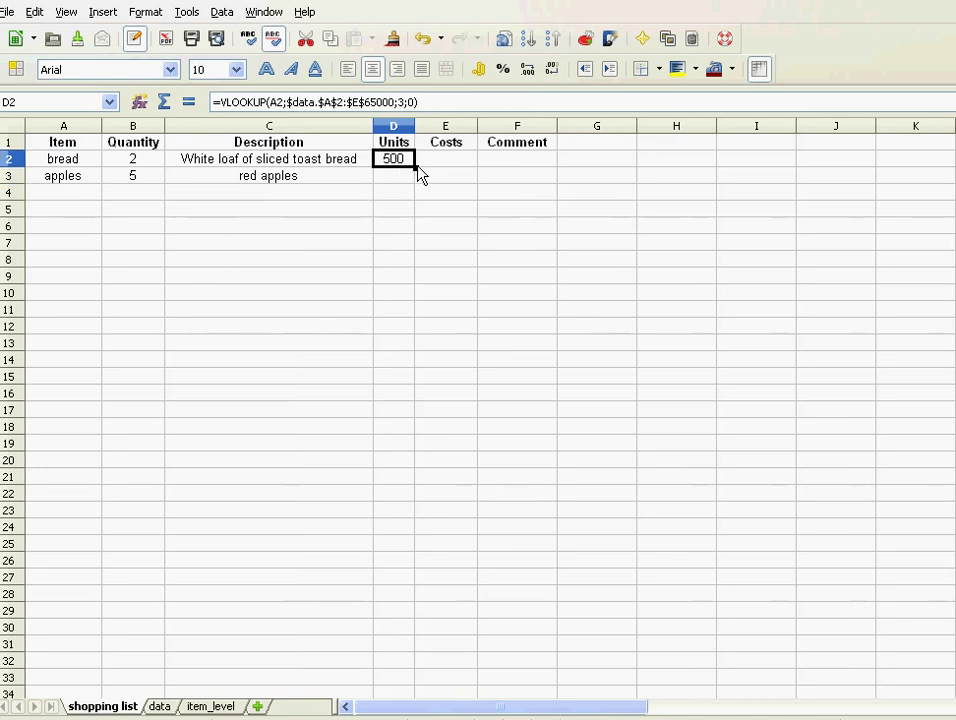
pyautogui.moveTo(416, 172); pyautogui.dragTo(407, 637)
pyautogui.click(405, 260)
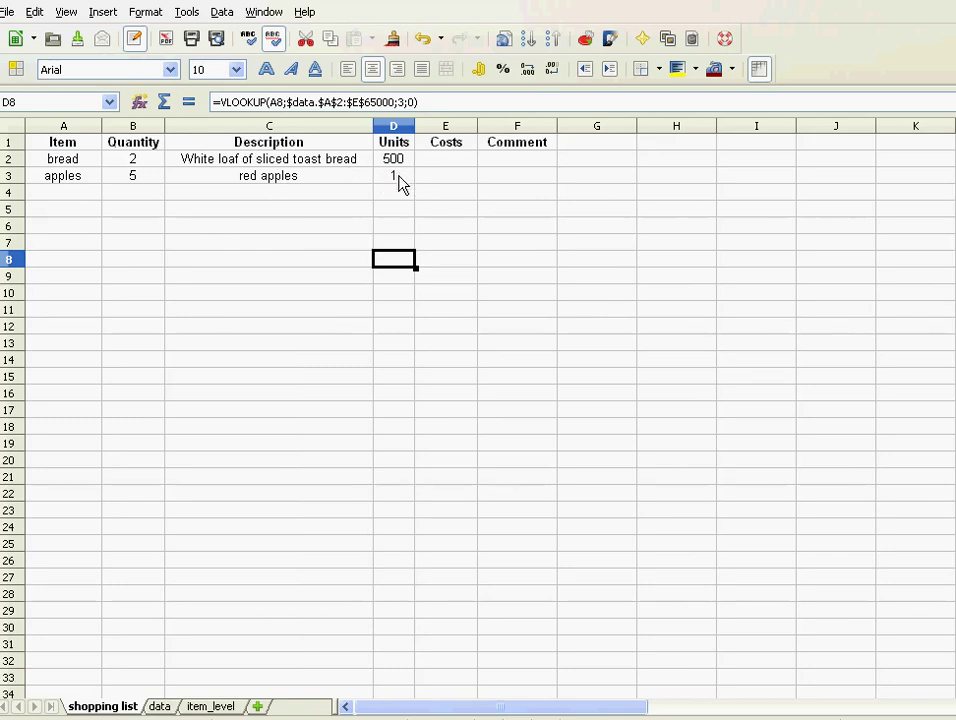
# - Inspect the lookup formulas in the Units column, in the filled rows and the empty rows down to row 8
pyautogui.click(396, 160)
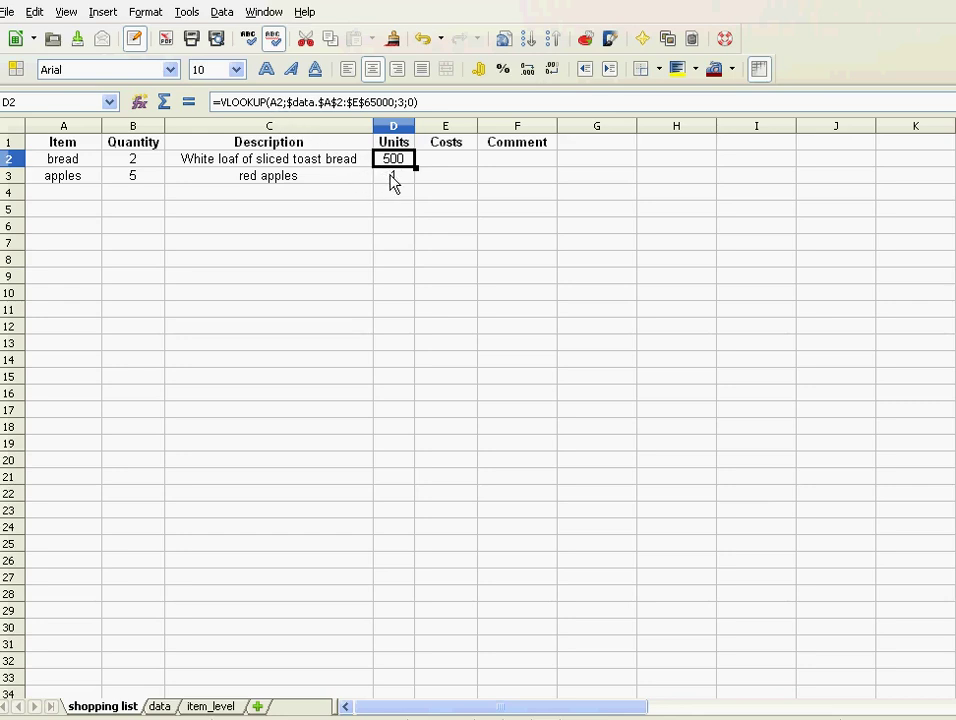
pyautogui.click(392, 178)
pyautogui.click(392, 192)
pyautogui.click(392, 207)
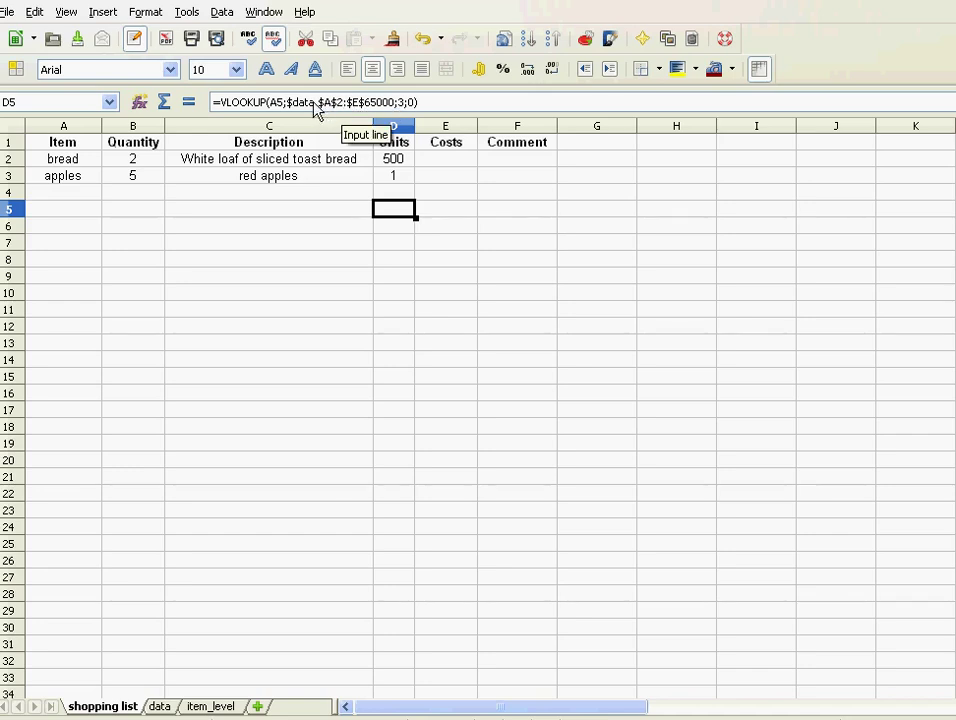
pyautogui.click(385, 240)
pyautogui.click(387, 259)
pyautogui.click(393, 228)
pyautogui.click(392, 206)
pyautogui.click(391, 191)
pyautogui.click(386, 160)
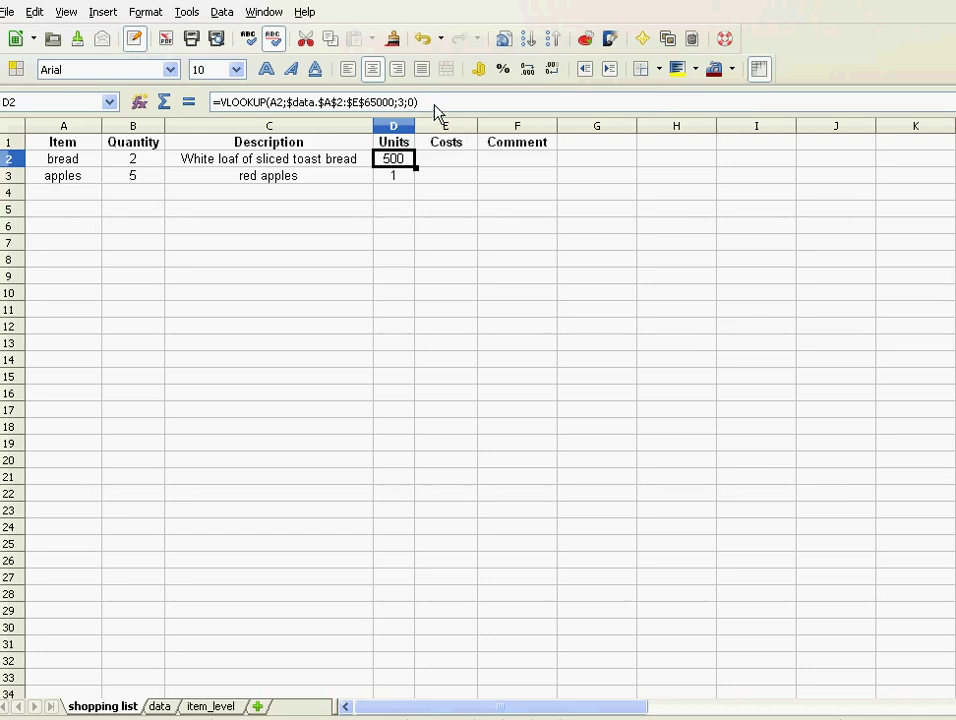
# - Extend the D2 formula with a joined space, &" "&, and a second copy of its VLOOKUP expression
pyautogui.click(436, 110)
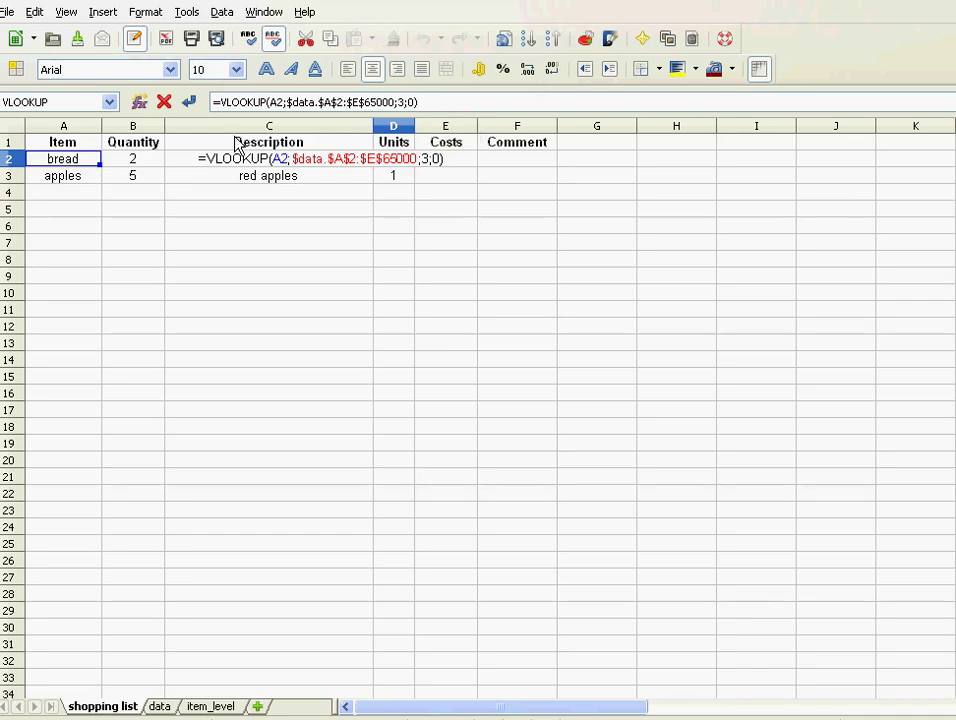
pyautogui.write('&')
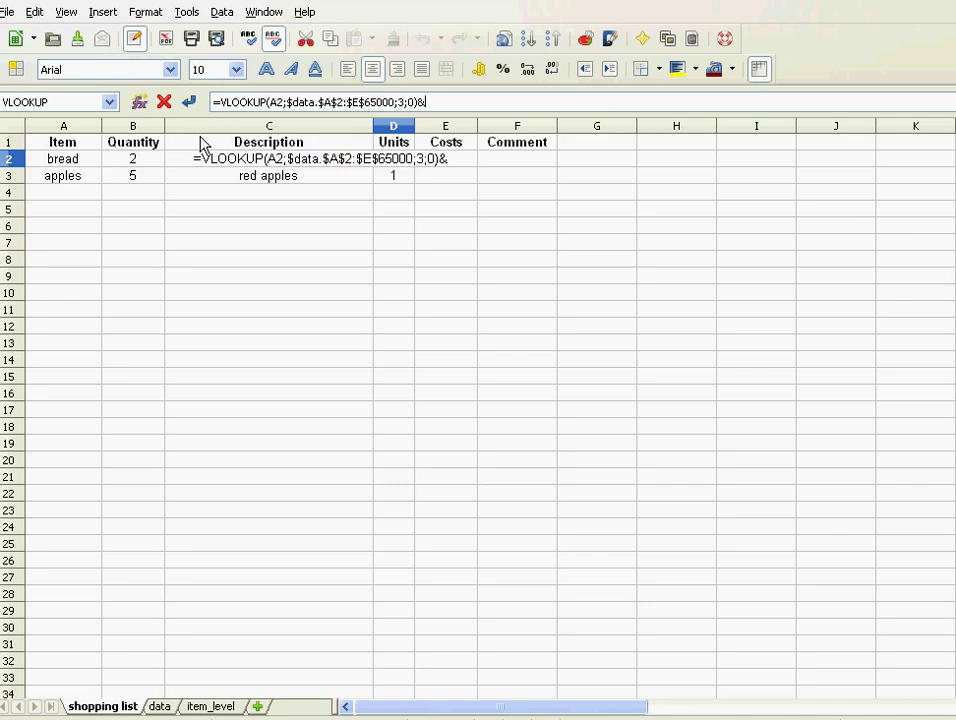
pyautogui.write('"')
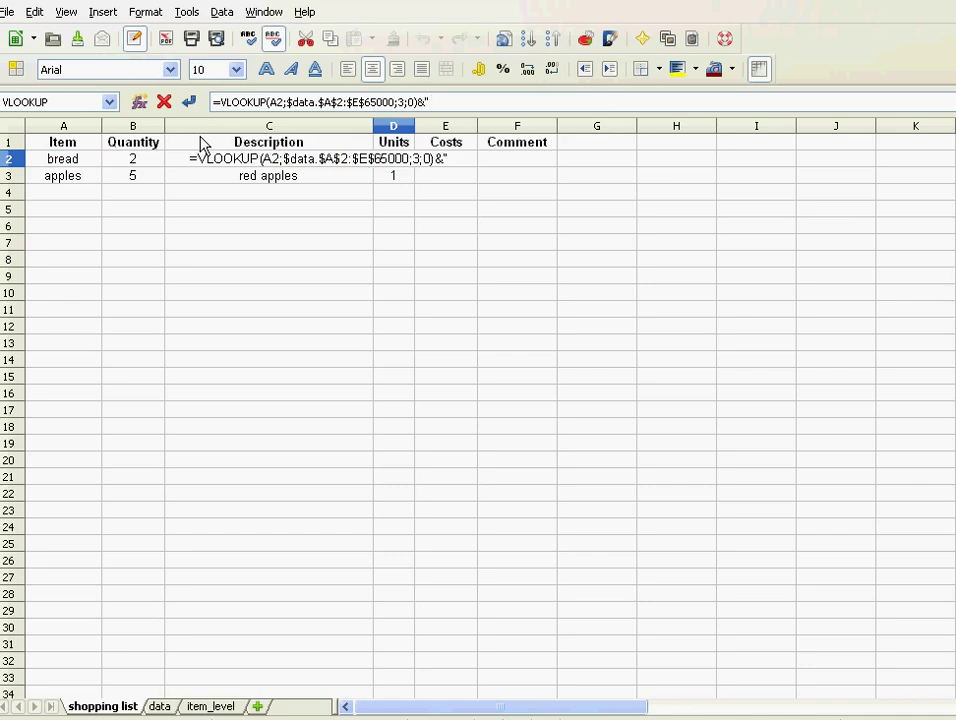
pyautogui.write(' "&')
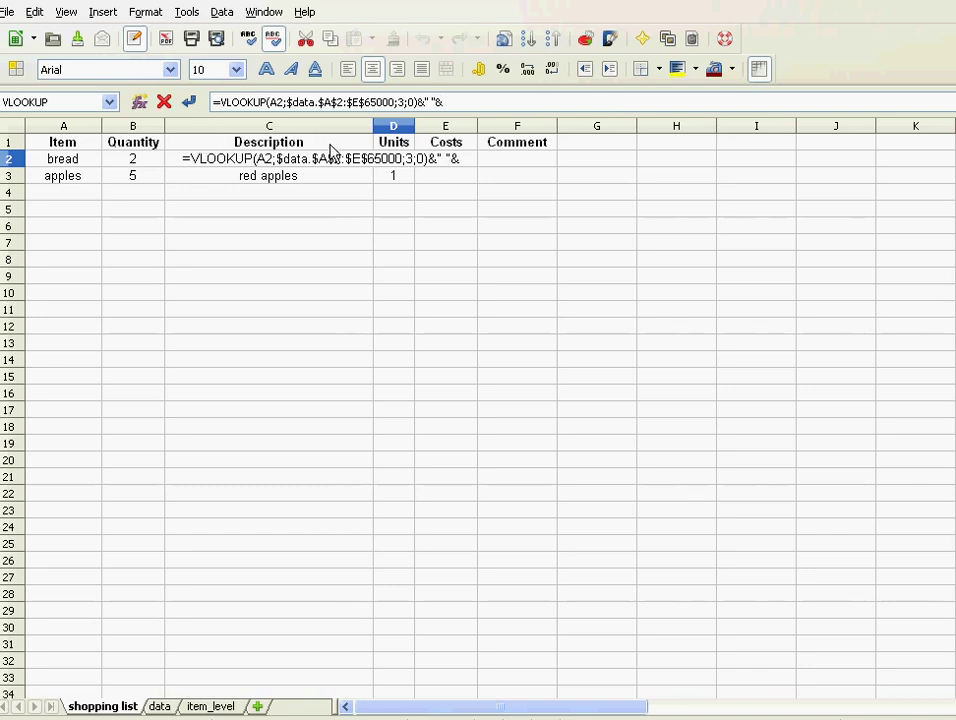
pyautogui.click(418, 103)
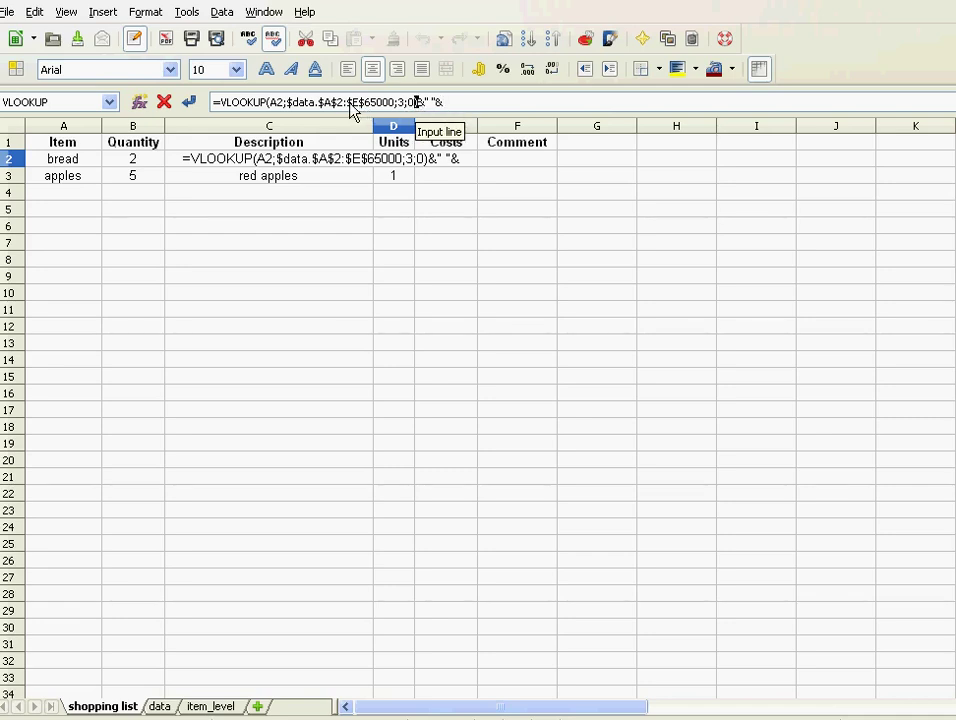
pyautogui.moveTo(352, 110); pyautogui.dragTo(222, 110)
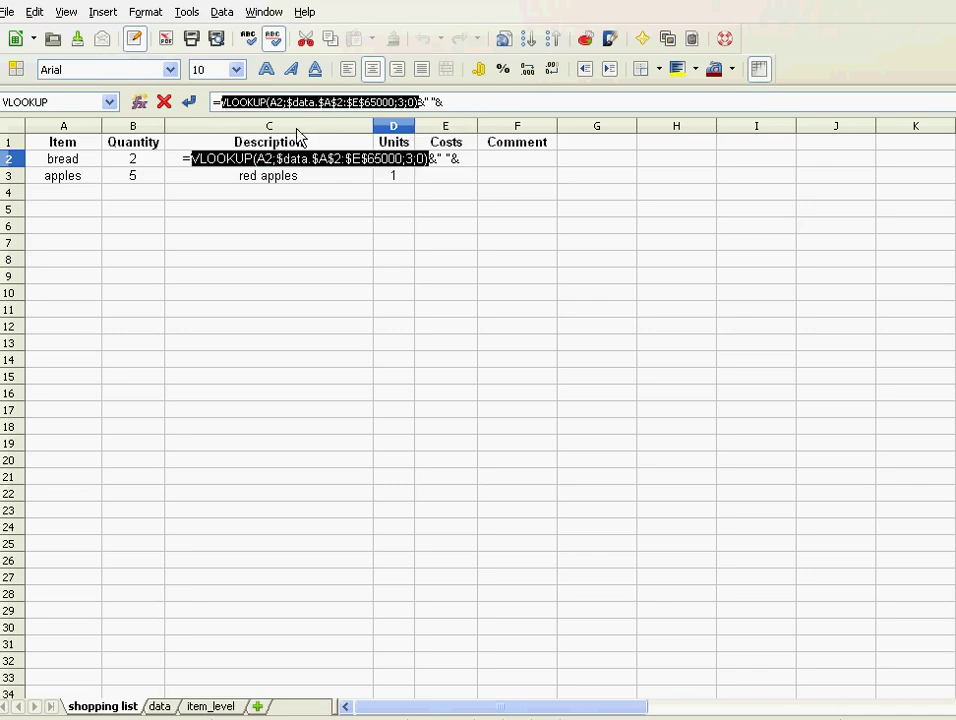
pyautogui.hotkey('ctrl', 'c')
pyautogui.click(455, 110)
pyautogui.hotkey('ctrl', 'v')
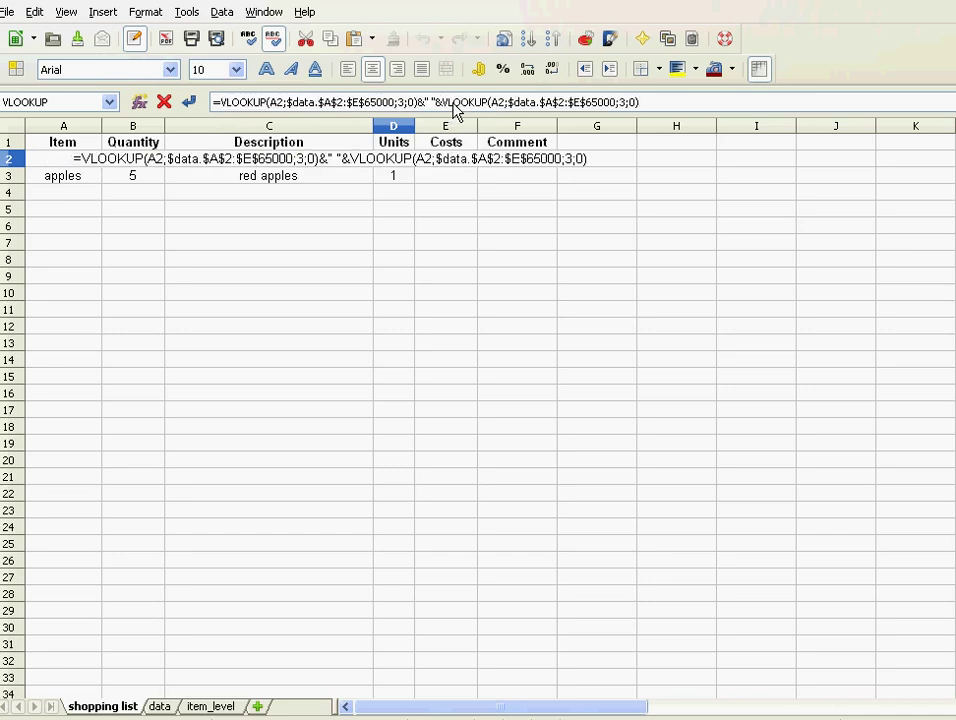
# - Set the second VLOOKUP's column index in D2 to 4 and fill the formula down to D30
pyautogui.click(628, 103)
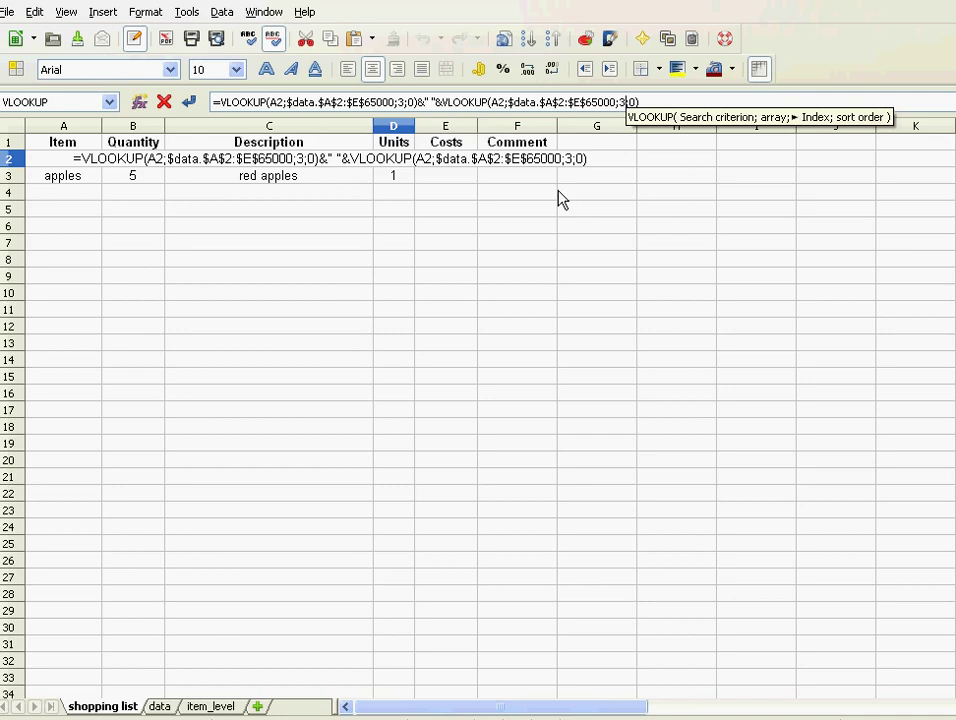
pyautogui.press('BackSpace')
pyautogui.write('4')
pyautogui.press('Return')
pyautogui.press('Up')
pyautogui.moveTo(414, 167); pyautogui.dragTo(413, 641)
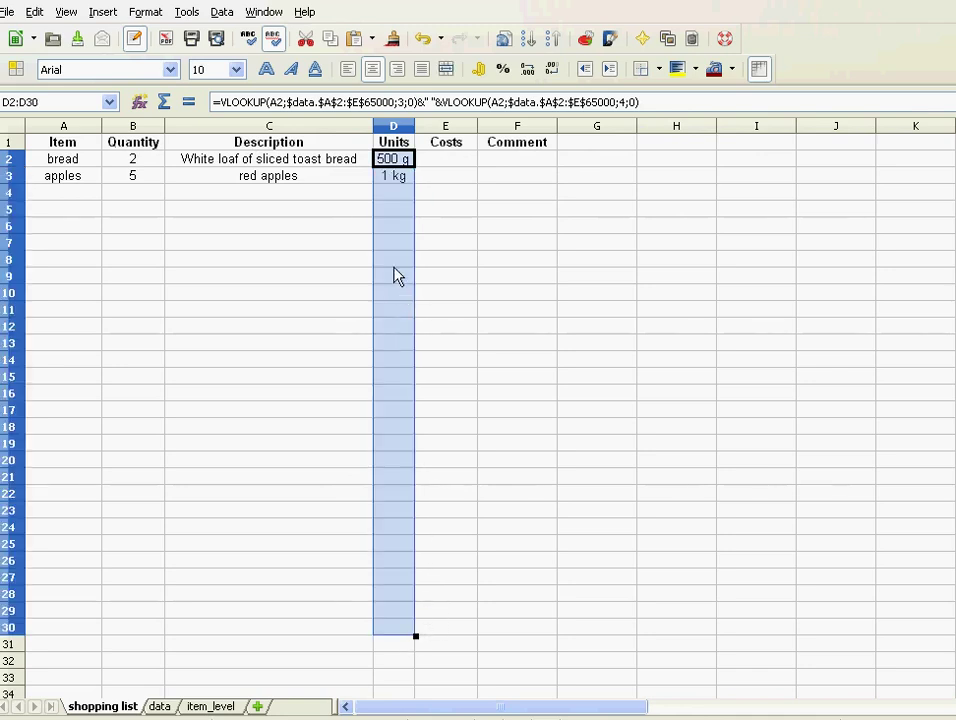
pyautogui.click(300, 224)
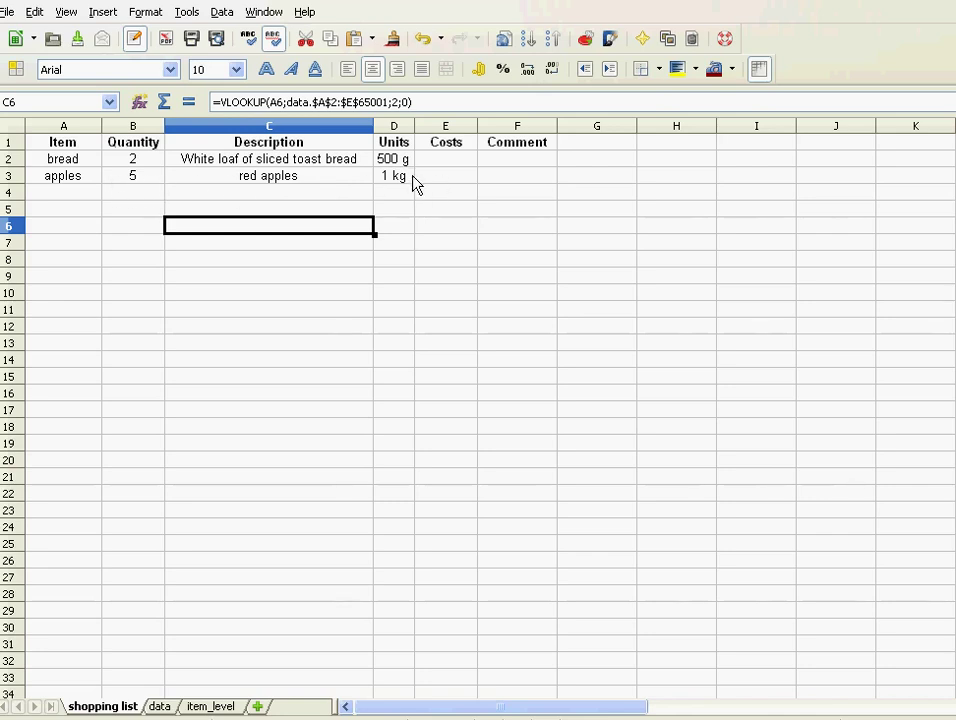
# - Check the Price column on the data sheet and copy the C2 lookup formula into E2 of the shopping list
pyautogui.click(438, 164)
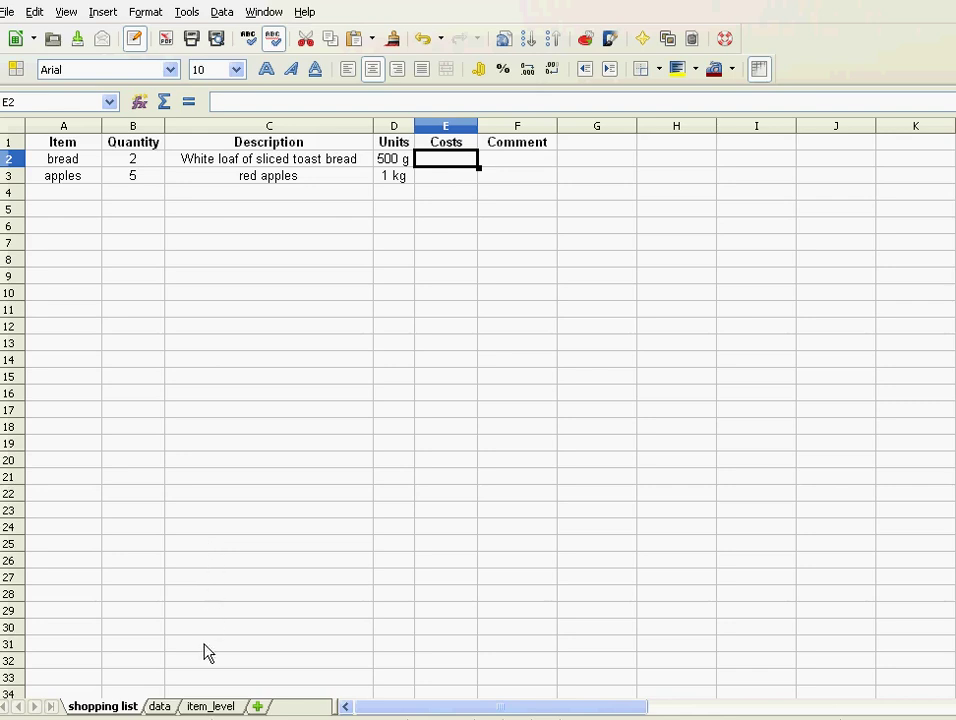
pyautogui.click(165, 707)
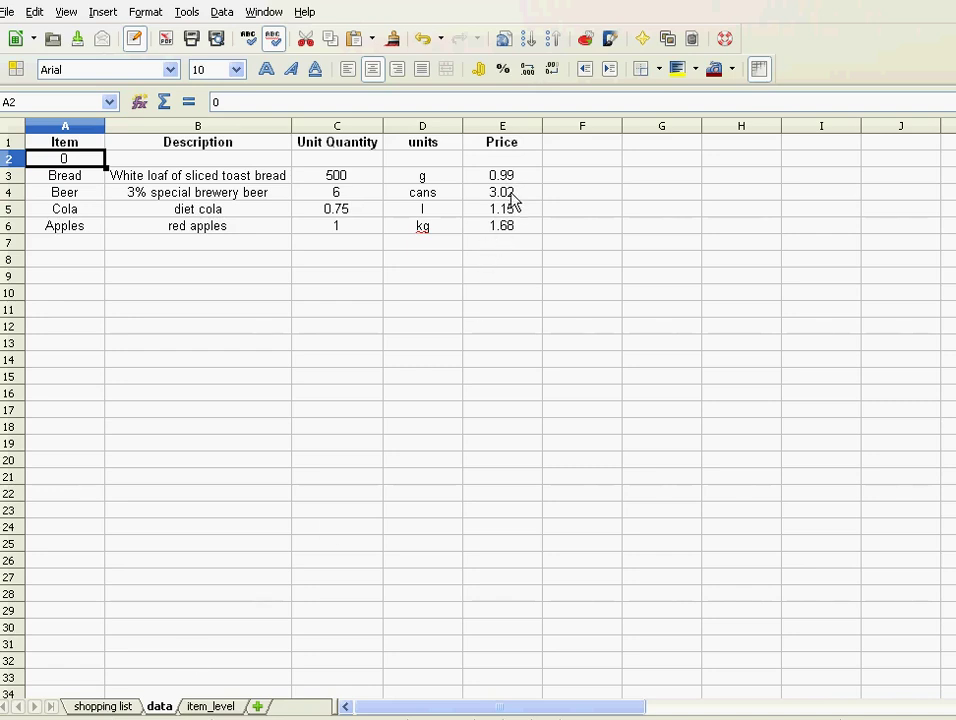
pyautogui.click(122, 705)
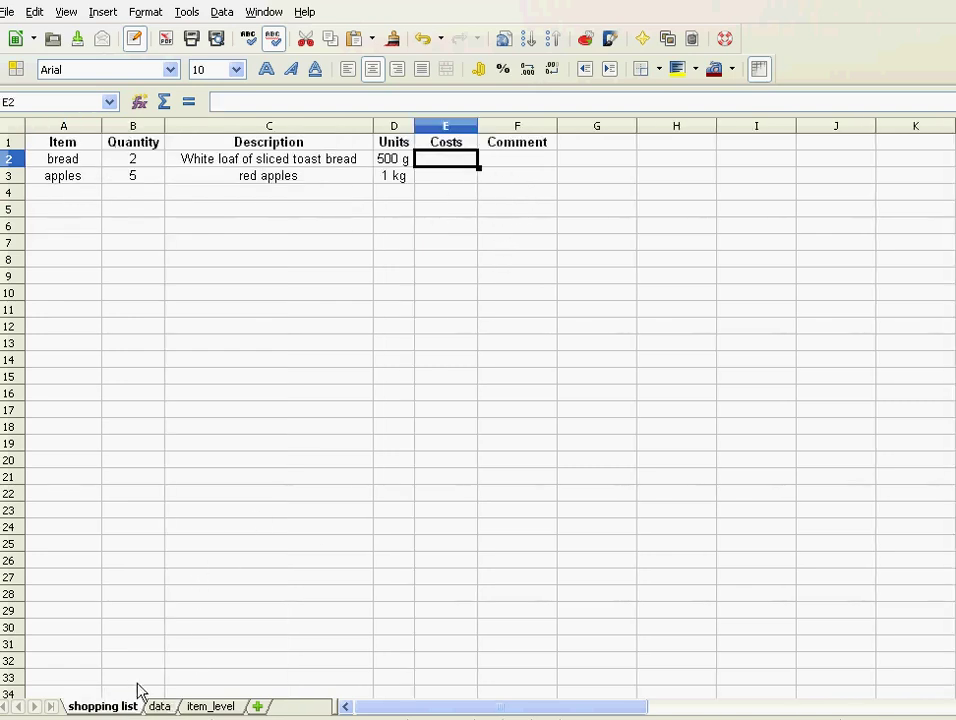
pyautogui.click(319, 166)
pyautogui.click(214, 102)
pyautogui.hotkey('ctrl', 'a')
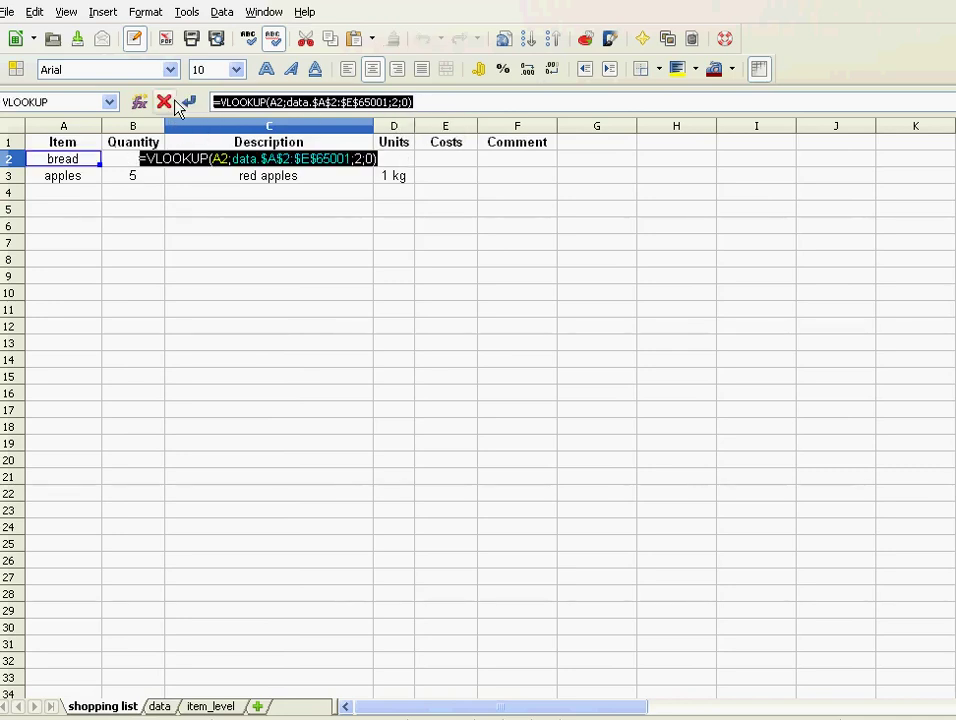
pyautogui.press('Return')
pyautogui.click(466, 164)
pyautogui.click(368, 108)
pyautogui.hotkey('ctrl', 'v')
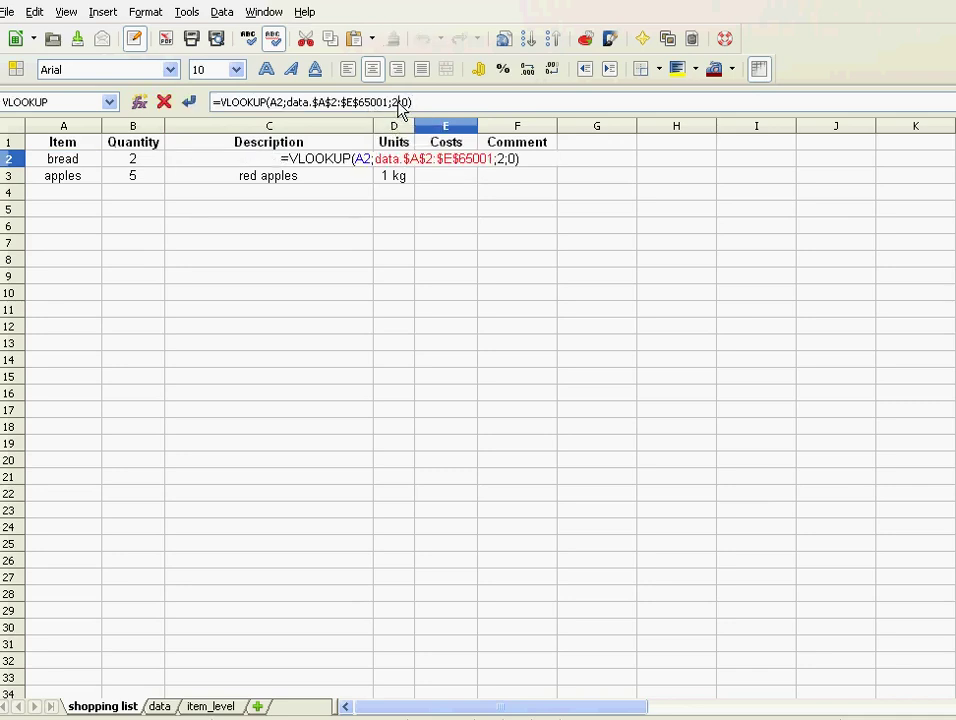
# - Change the column index of the E2 lookup formula to 5
pyautogui.click(398, 103)
pyautogui.press('BackSpace')
pyautogui.write('5')
pyautogui.press('Return')
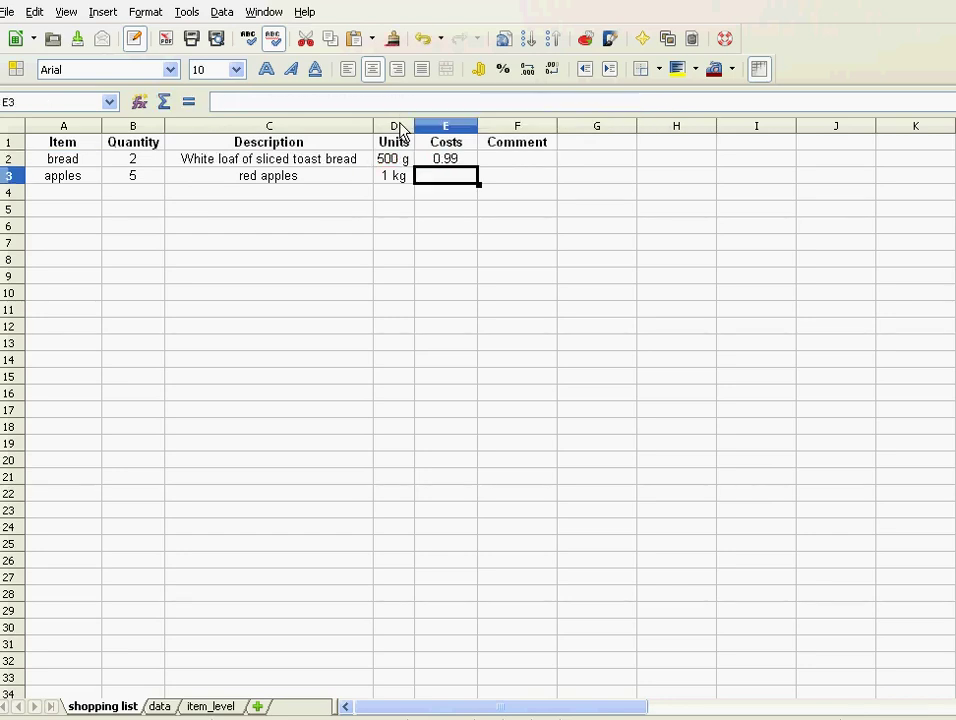
# - Multiply the E2 price lookup by the quantity in B2
pyautogui.click(432, 163)
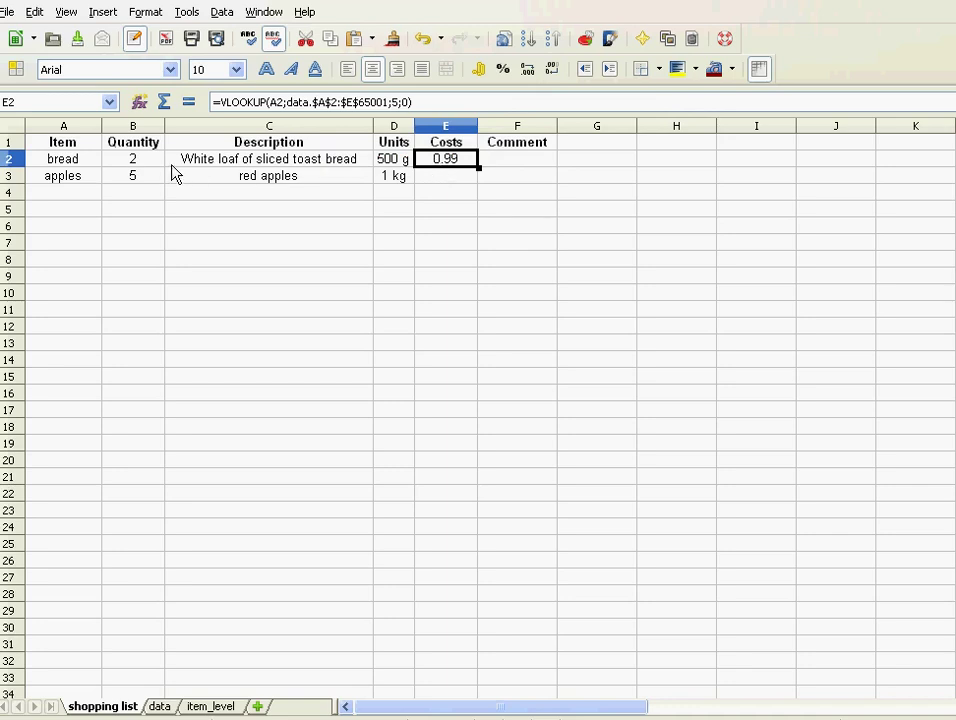
pyautogui.click(432, 104)
pyautogui.write('*2')
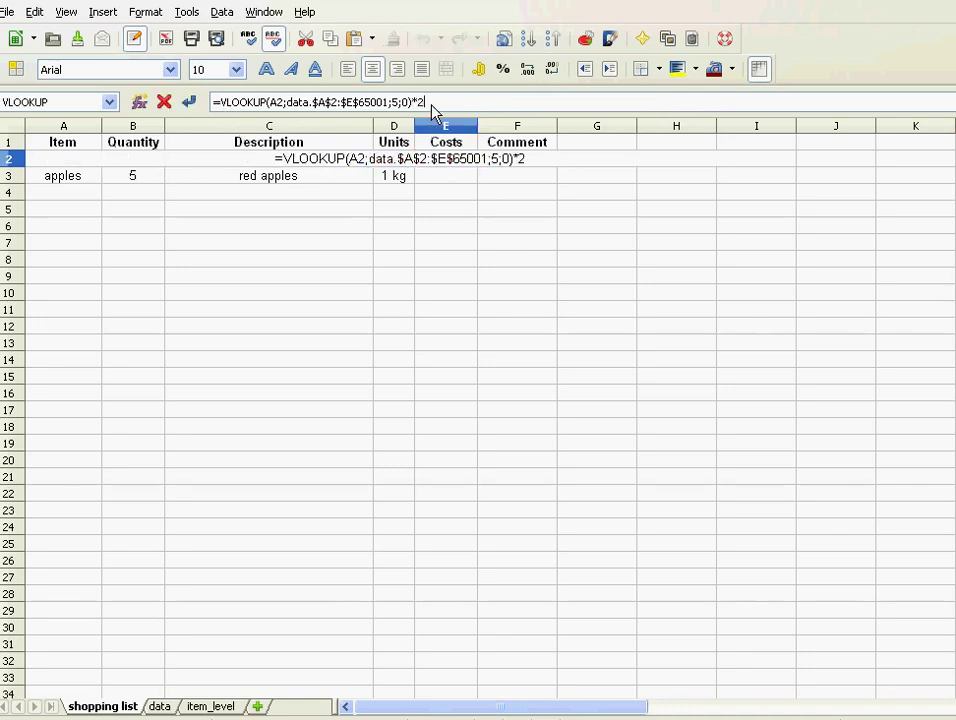
pyautogui.press('BackSpace')
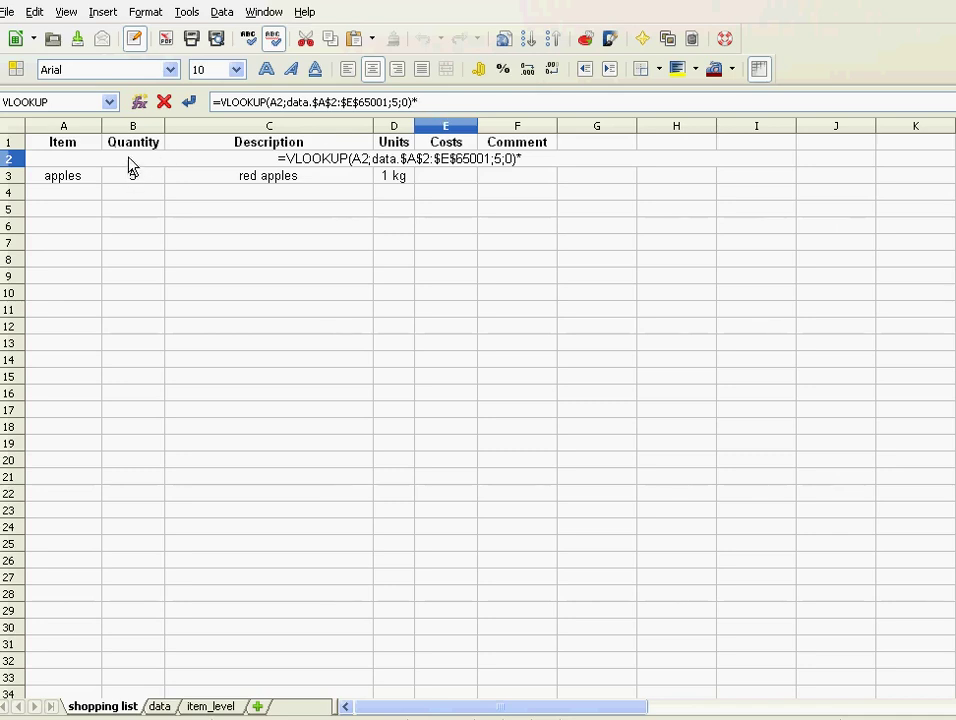
pyautogui.write('b2')
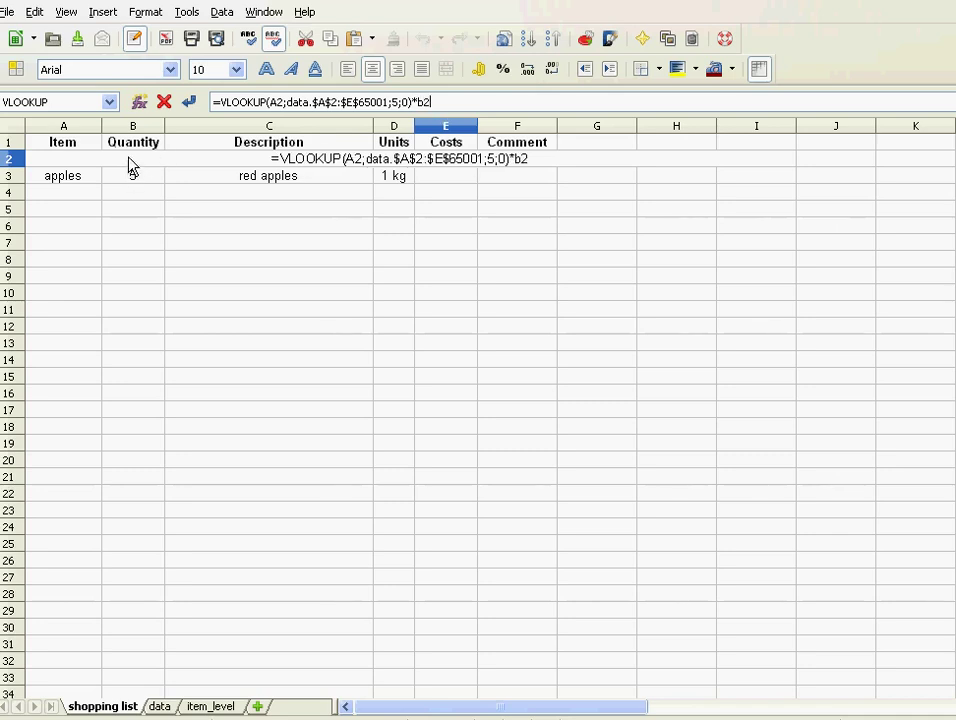
pyautogui.press('Return')
pyautogui.press('Up')
pyautogui.press('Up')
# - Fill the E2 cost formula down the Costs column to row 30
pyautogui.click(461, 162)
pyautogui.moveTo(481, 175); pyautogui.dragTo(482, 636)
pyautogui.click(521, 569)
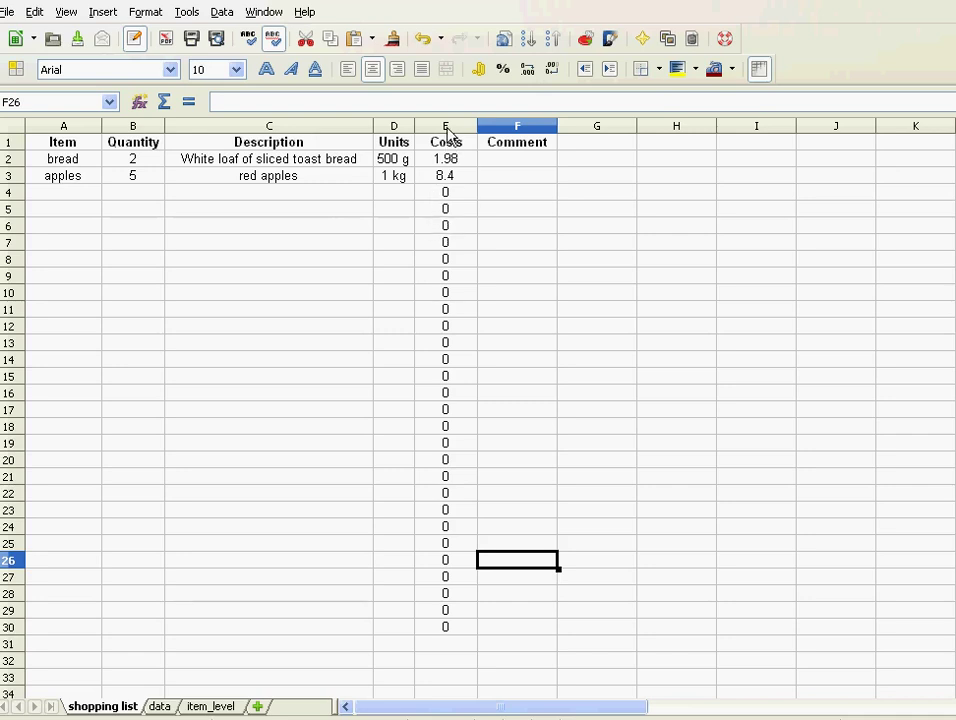
# - Apply the user-defined number format code 0.00;; to the whole Costs column
pyautogui.click(446, 127)
pyautogui.click(140, 14)
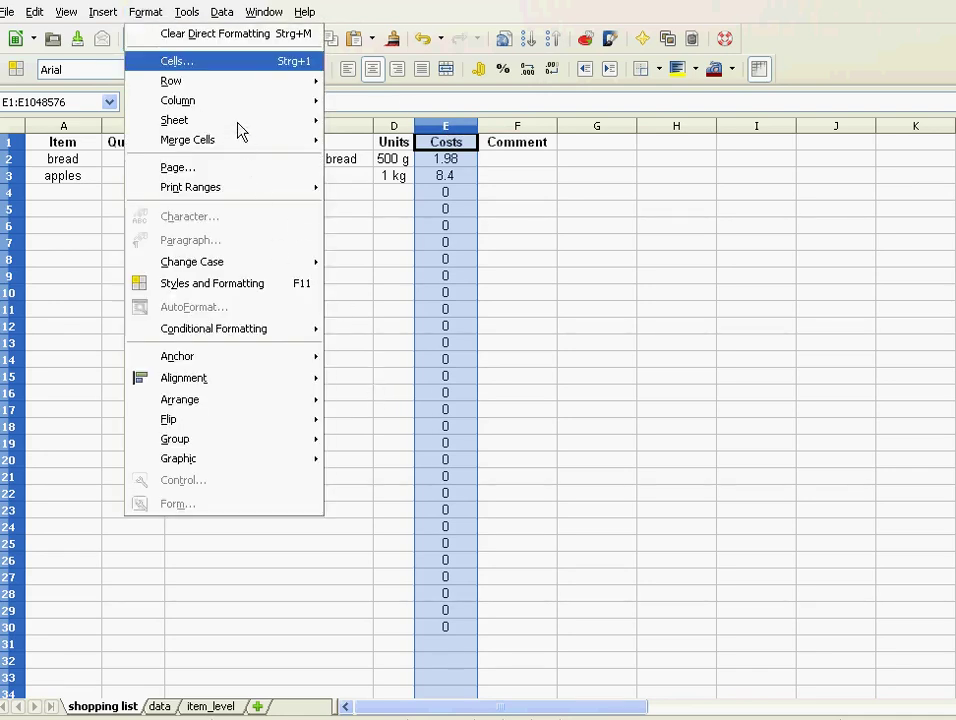
pyautogui.click(172, 66)
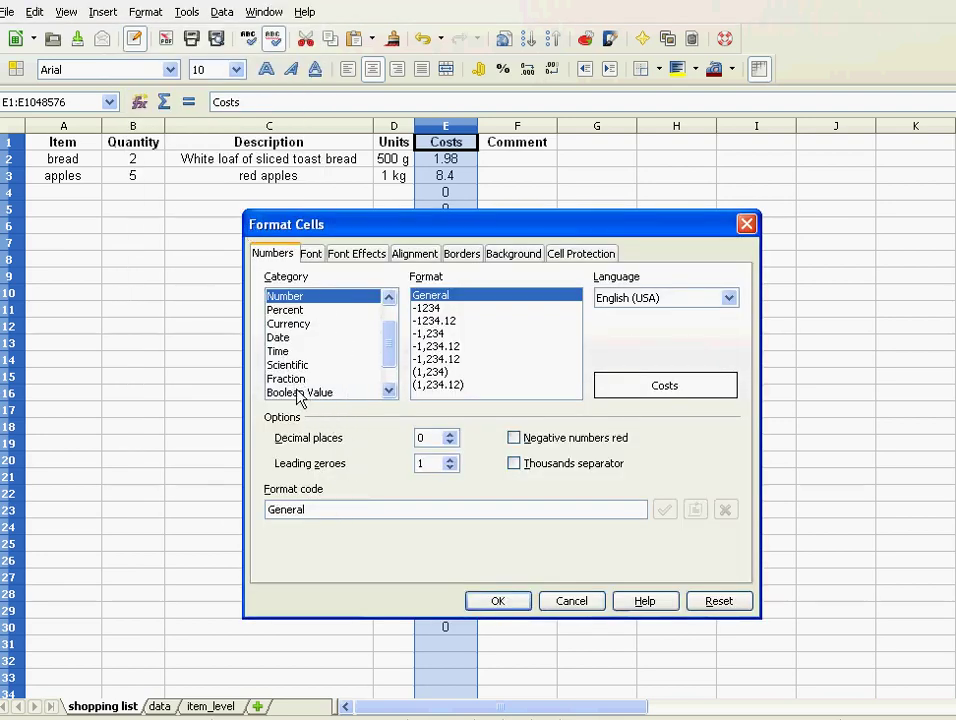
pyautogui.moveTo(320, 516); pyautogui.dragTo(248, 518)
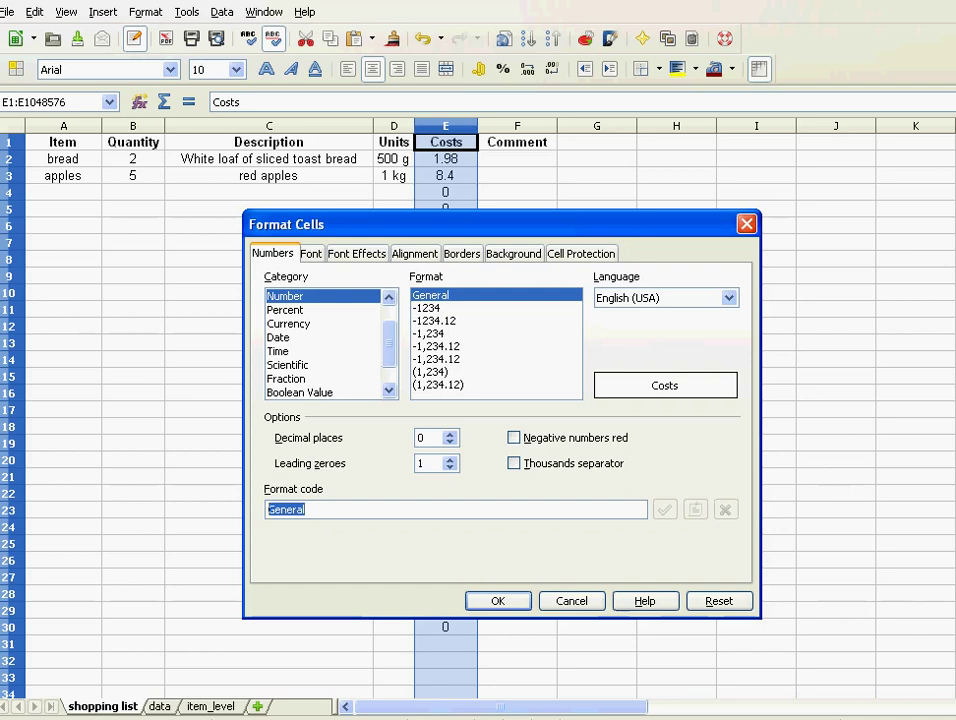
pyautogui.write('0')
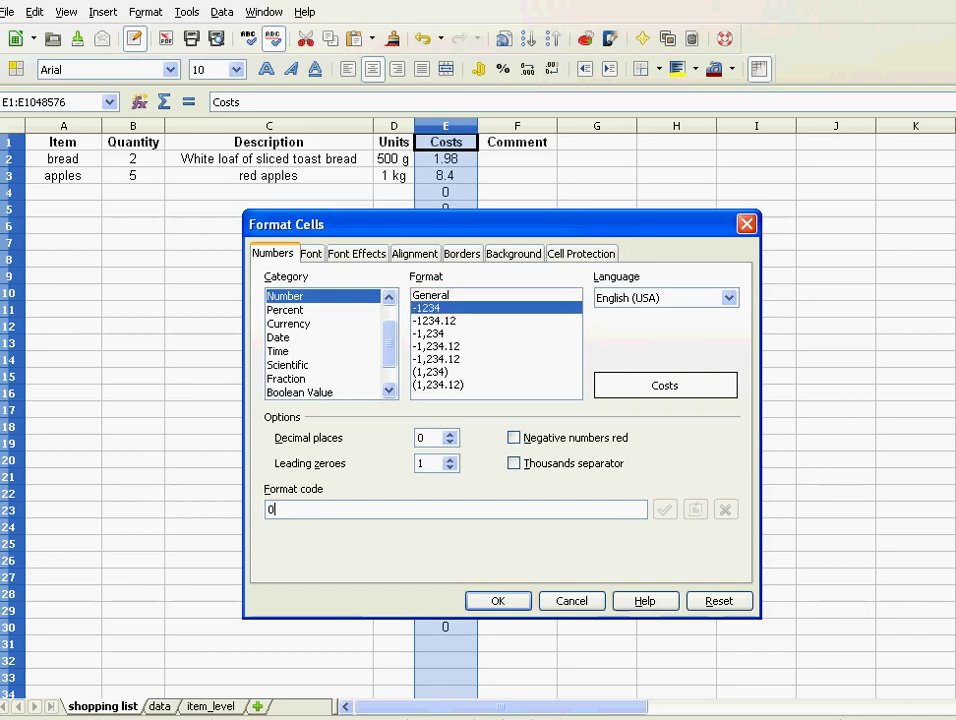
pyautogui.write('.00')
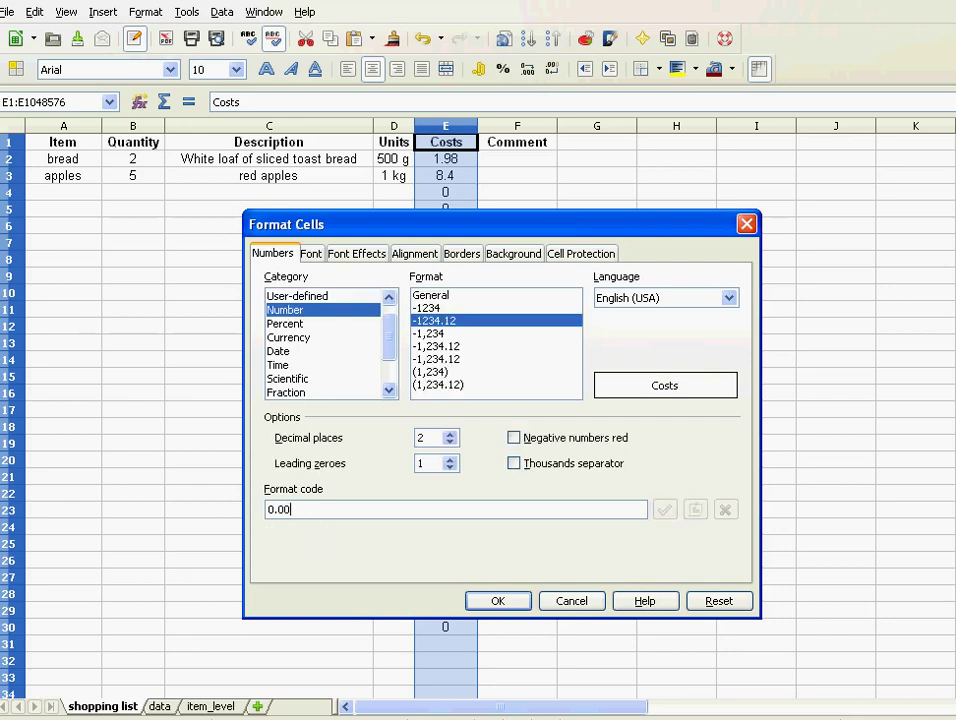
pyautogui.write(';;')
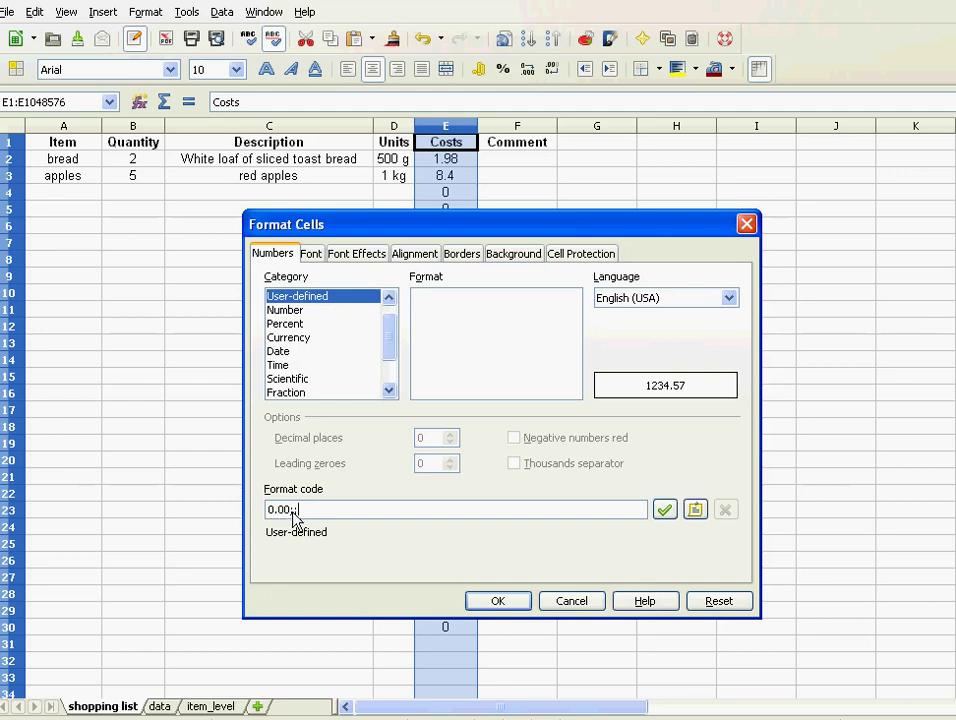
pyautogui.moveTo(289, 513); pyautogui.dragTo(270, 514)
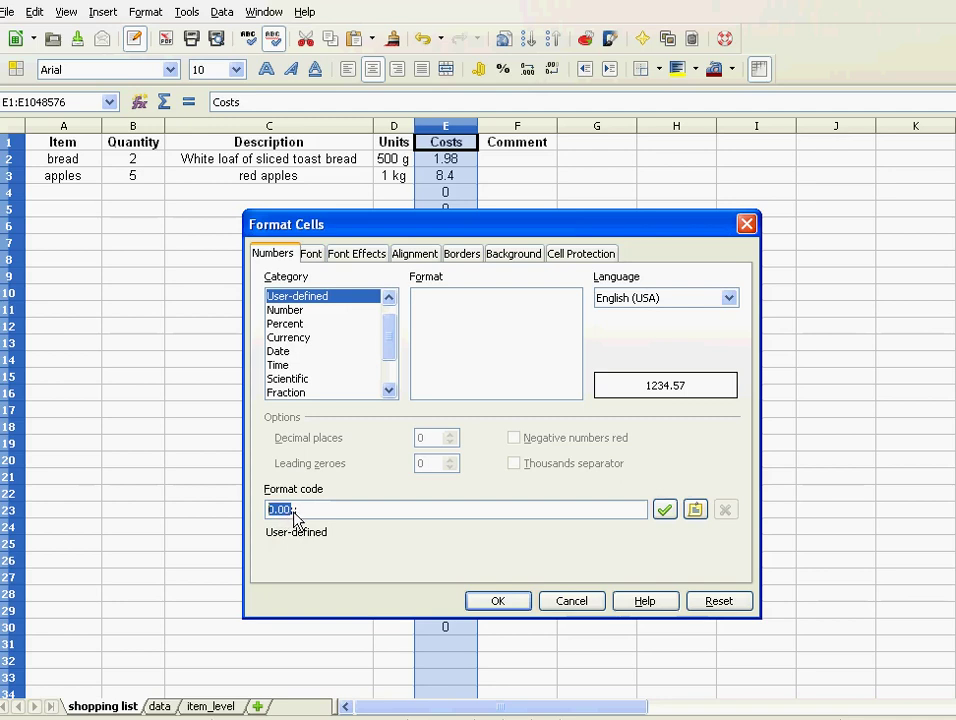
pyautogui.click(295, 511)
pyautogui.press('Delete')
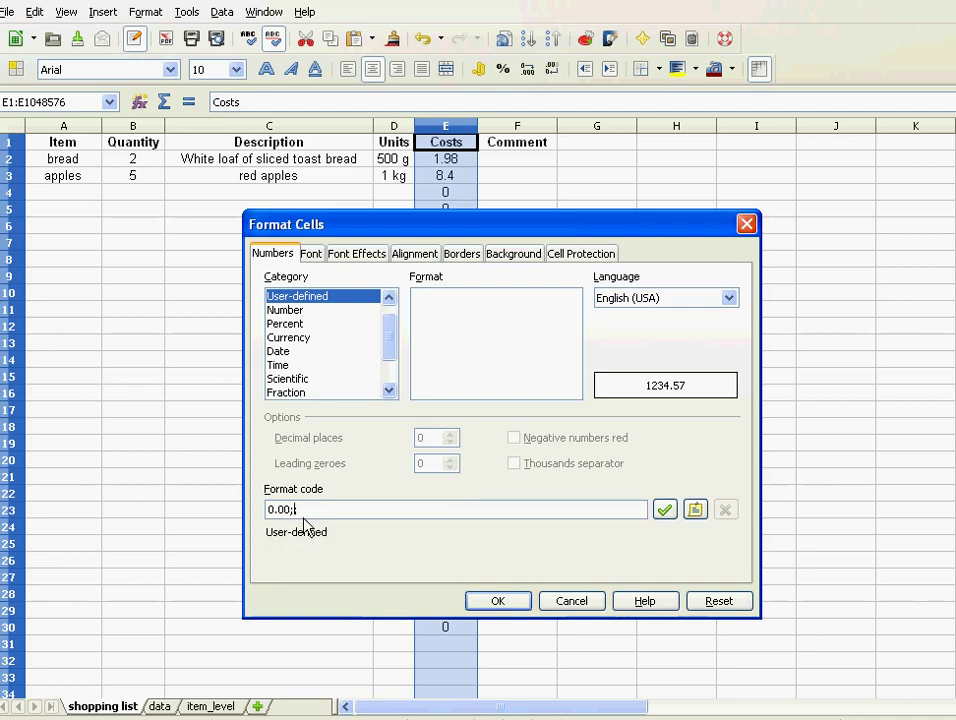
pyautogui.write(';')
pyautogui.click(499, 601)
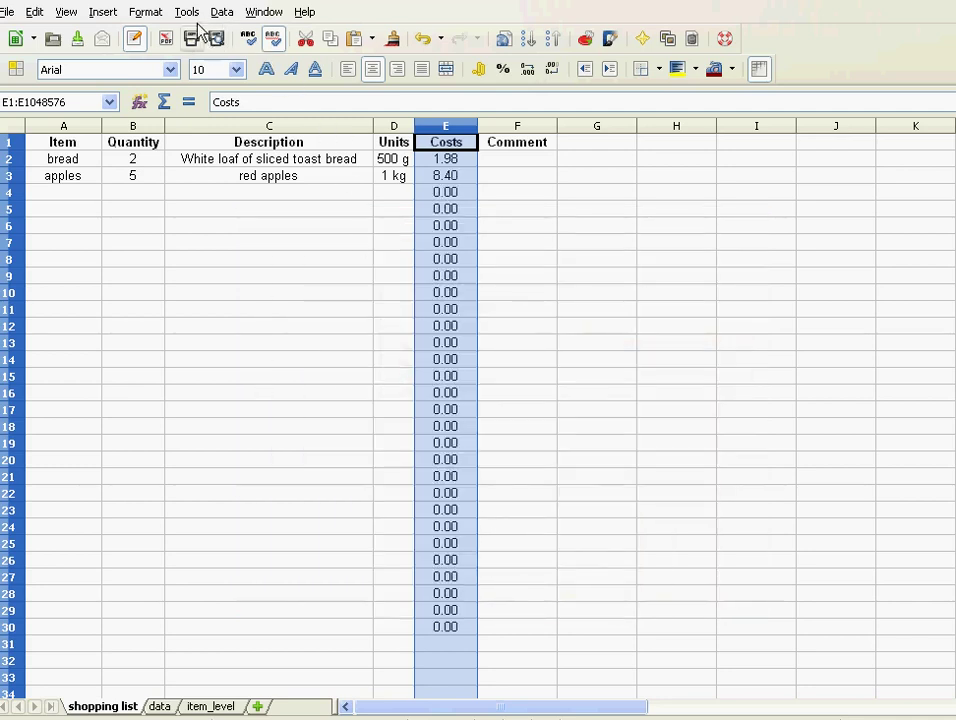
# - Try the number format code 0,00;; on the whole Costs column, then undo it
pyautogui.click(148, 12)
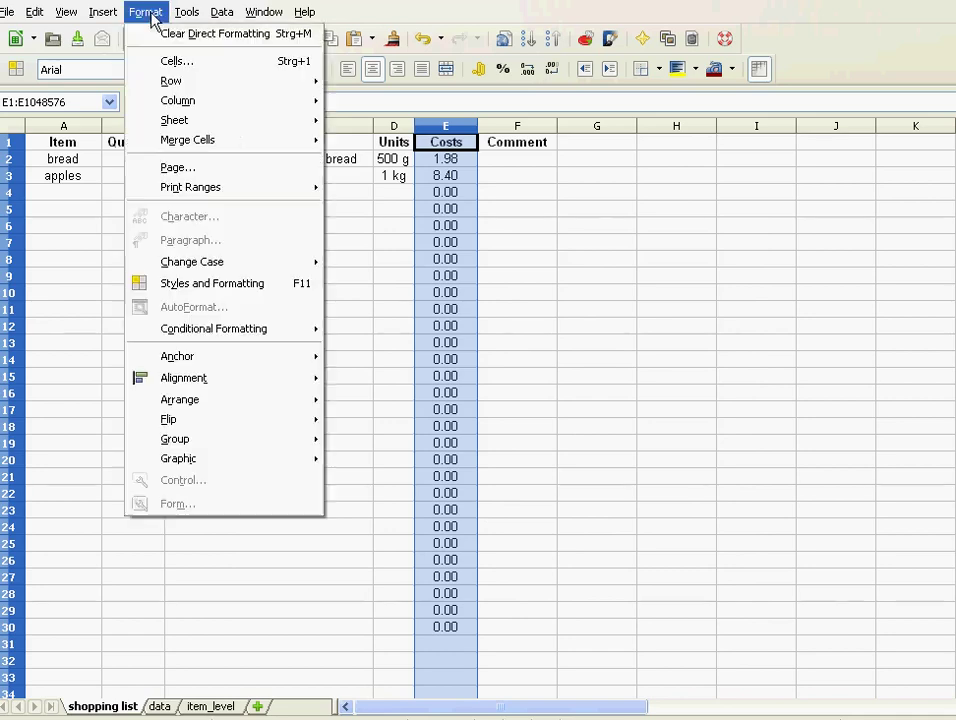
pyautogui.click(152, 60)
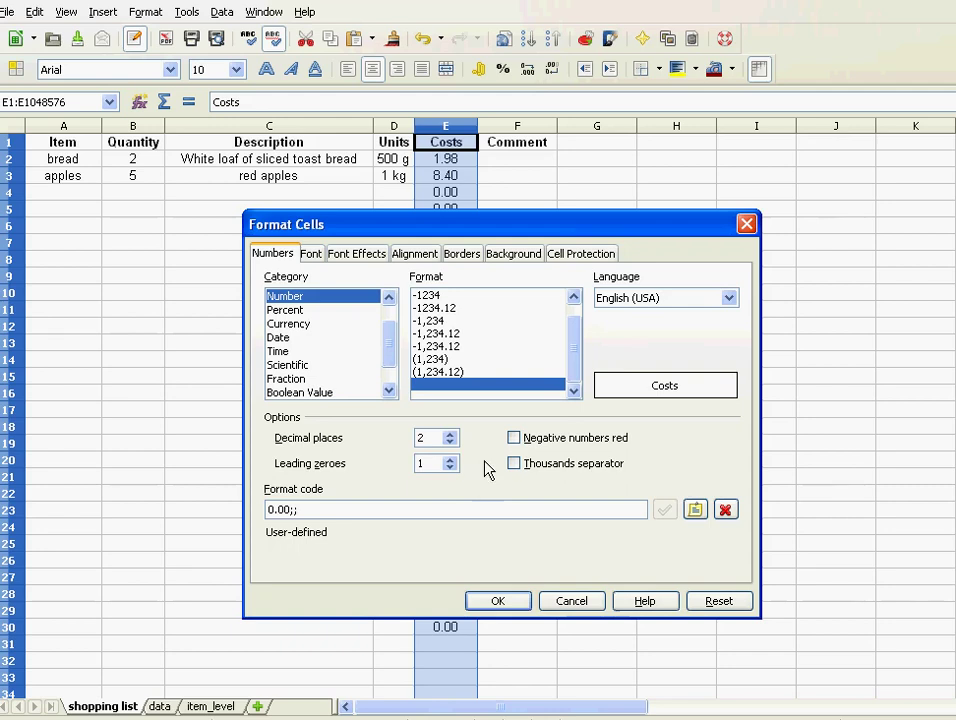
pyautogui.click(277, 510)
pyautogui.press('BackSpace')
pyautogui.write(',')
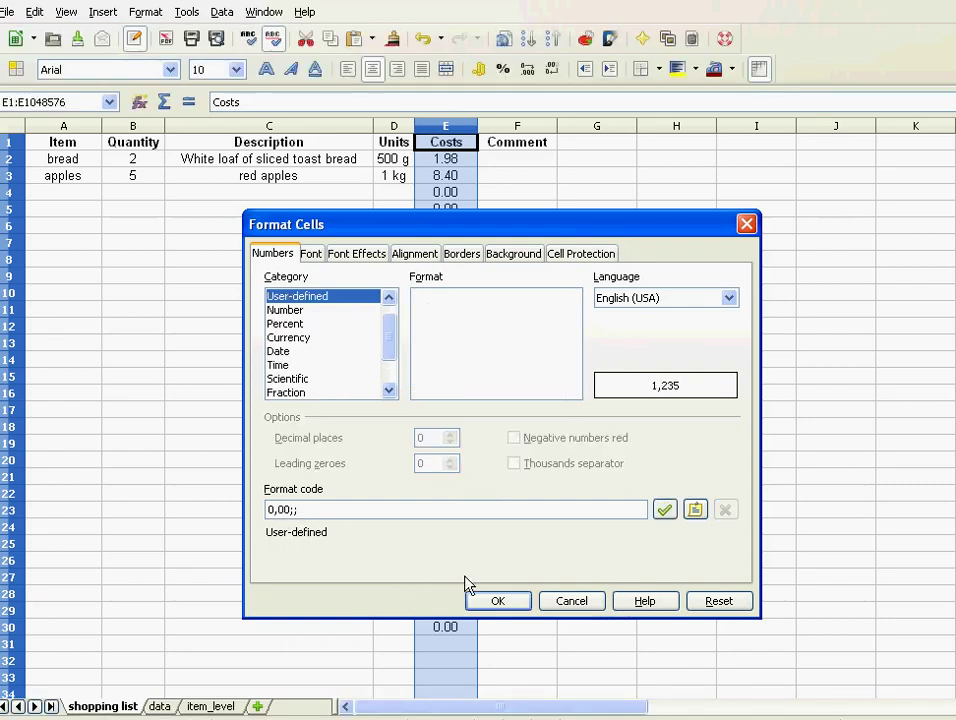
pyautogui.click(500, 603)
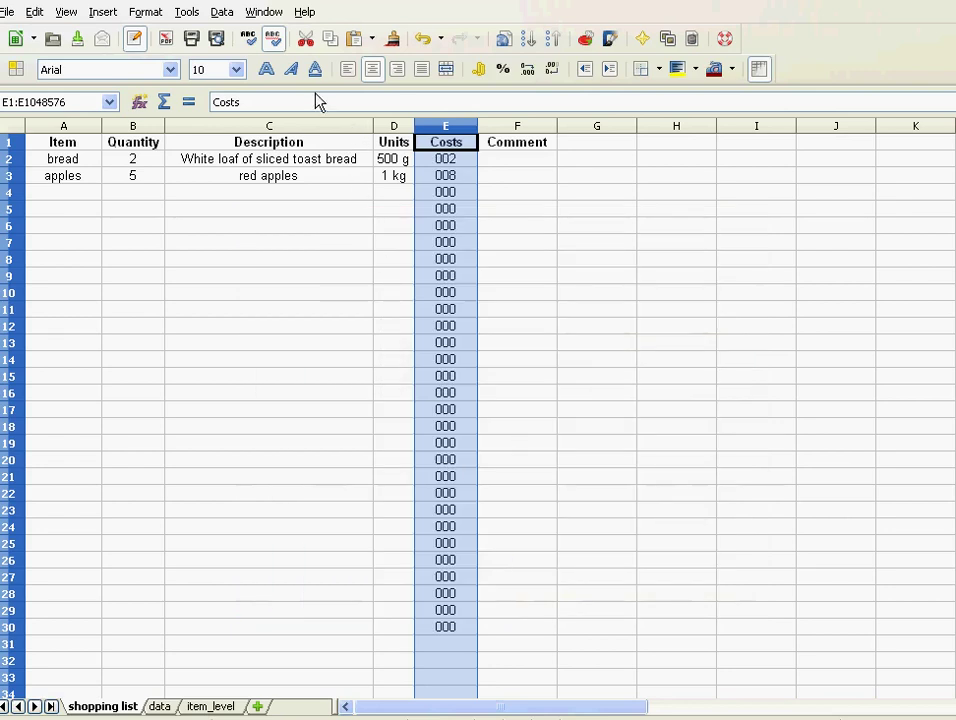
pyautogui.click(422, 39)
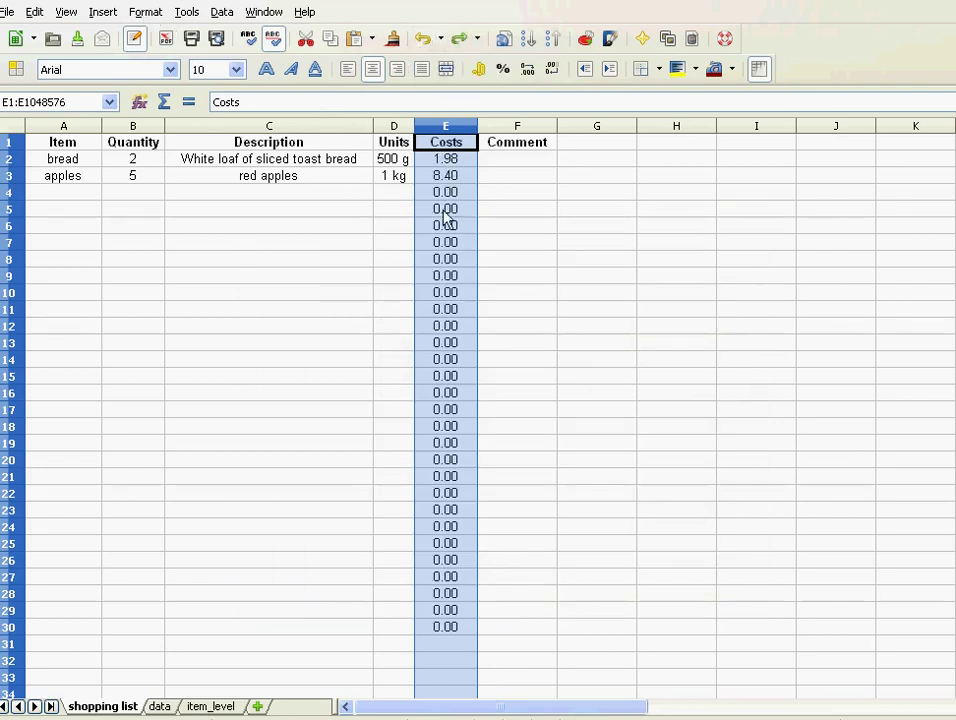
# - Apply the user-defined number format code 0.00;;"" to the whole Costs column and review the applied code
pyautogui.click(160, 16)
pyautogui.click(172, 62)
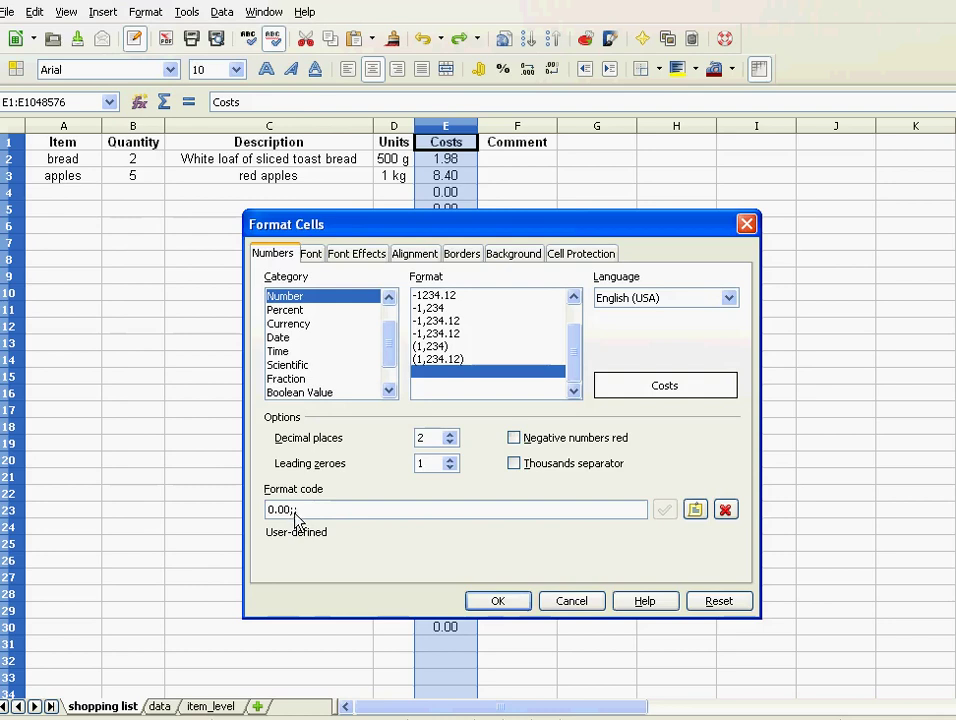
pyautogui.moveTo(291, 512); pyautogui.dragTo(267, 512)
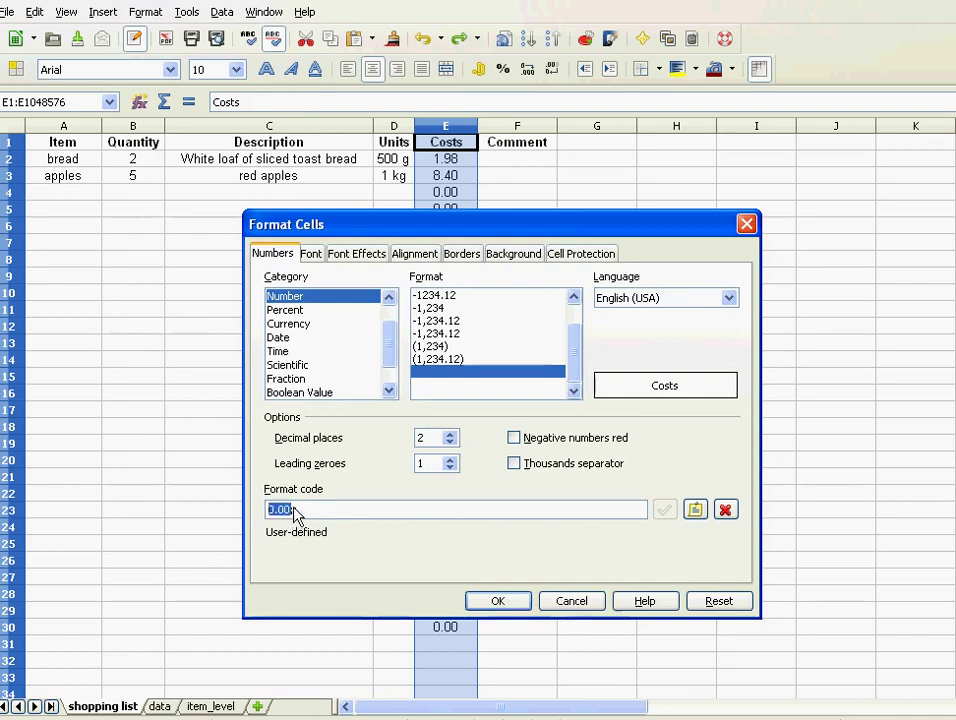
pyautogui.click(294, 512)
pyautogui.write('""')
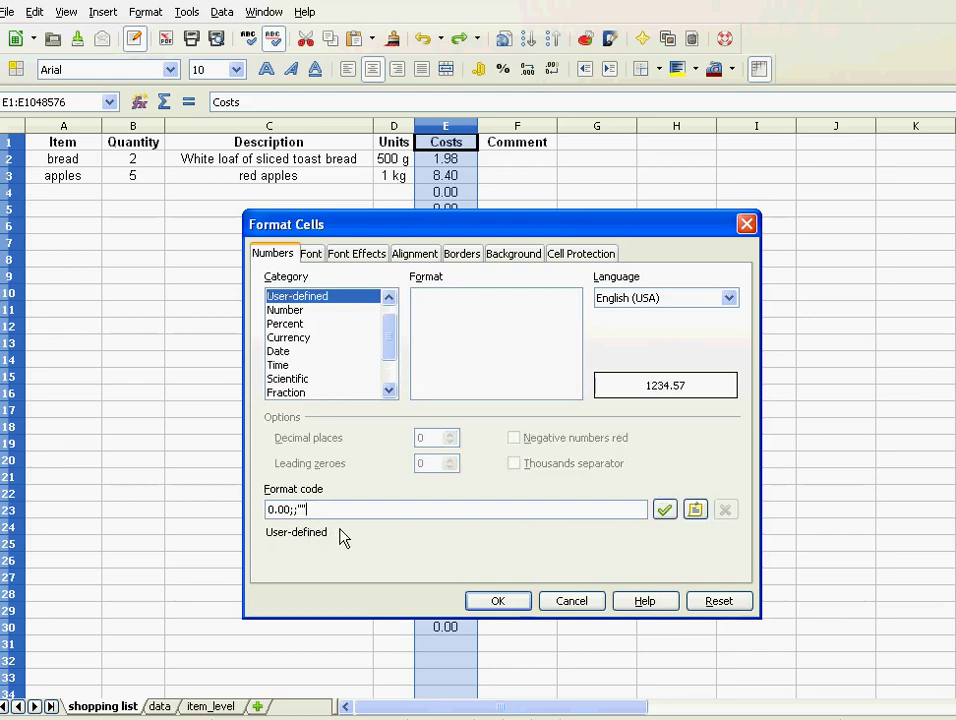
pyautogui.click(499, 601)
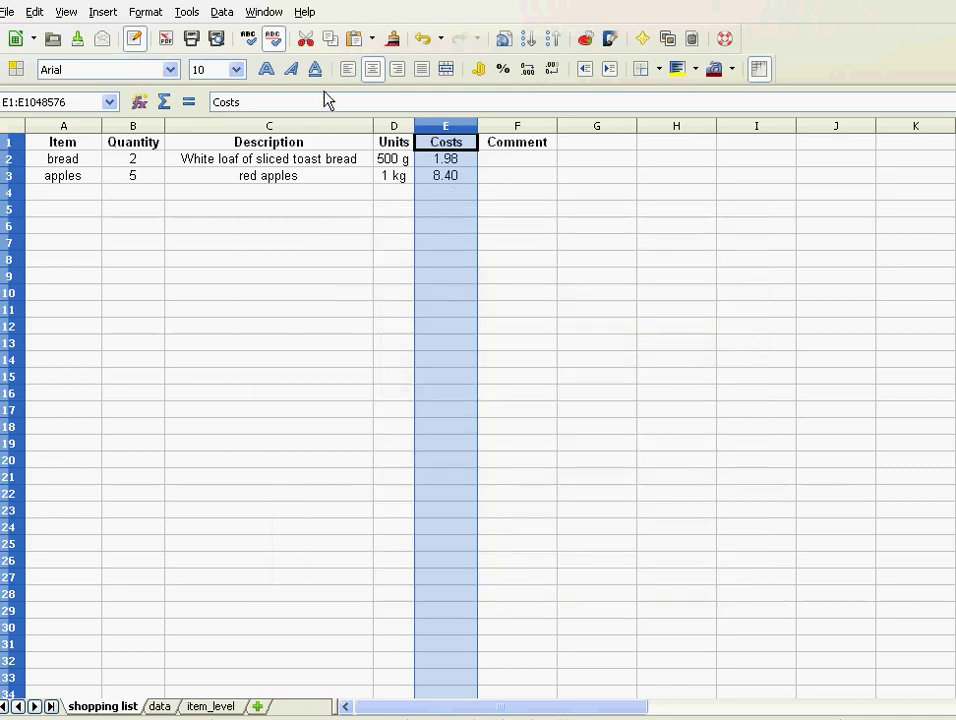
pyautogui.click(148, 14)
pyautogui.click(160, 60)
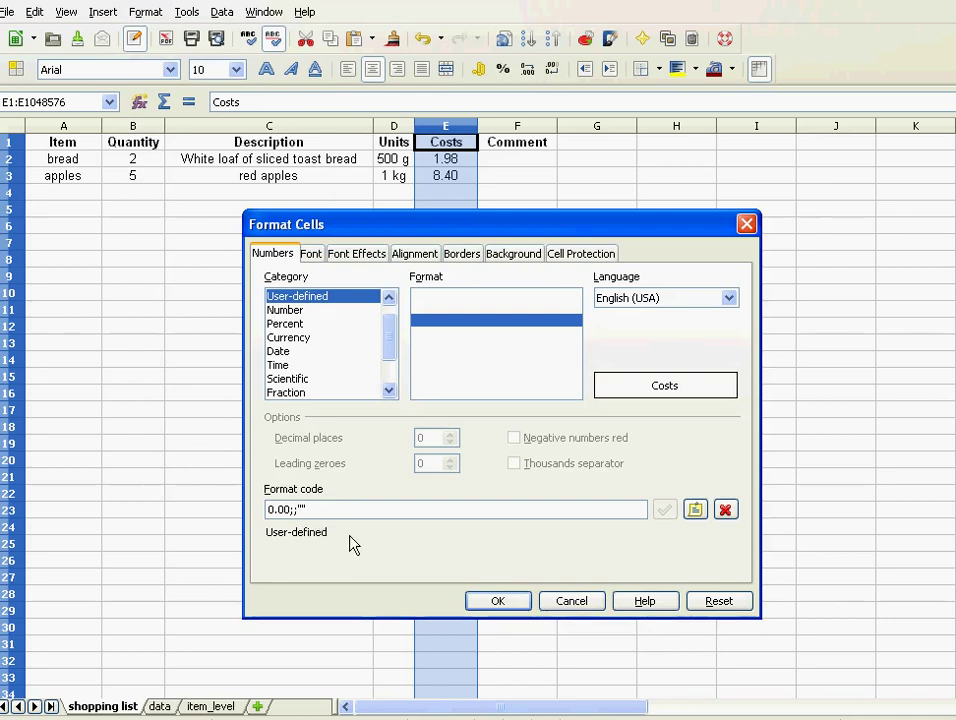
pyautogui.click(510, 602)
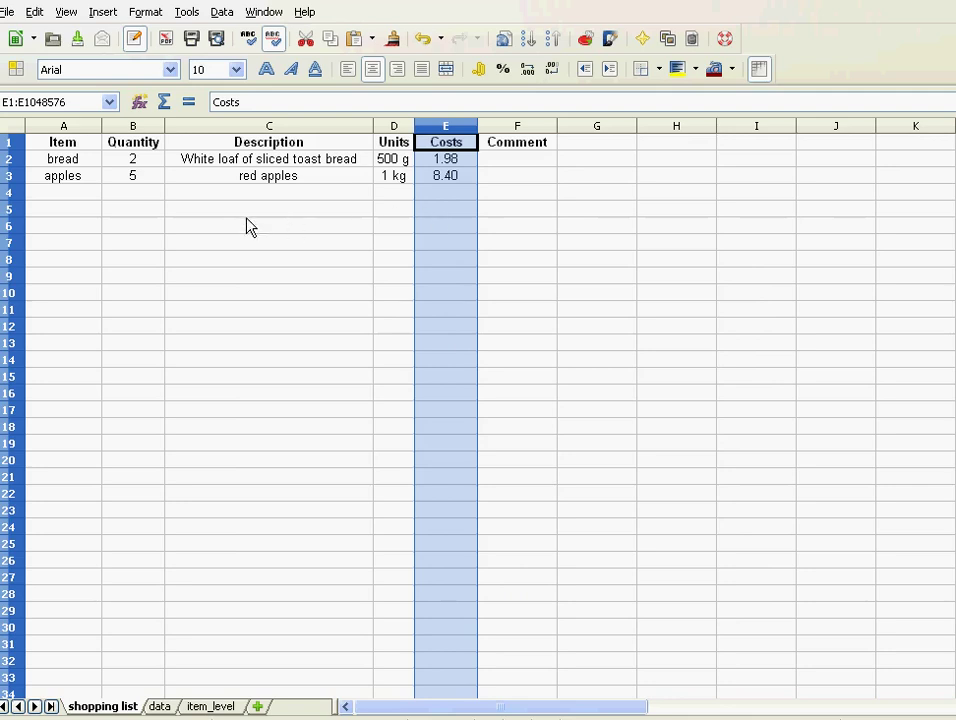
# - Open the item_level sheet to view its expense thresholds and comments
pyautogui.click(96, 197)
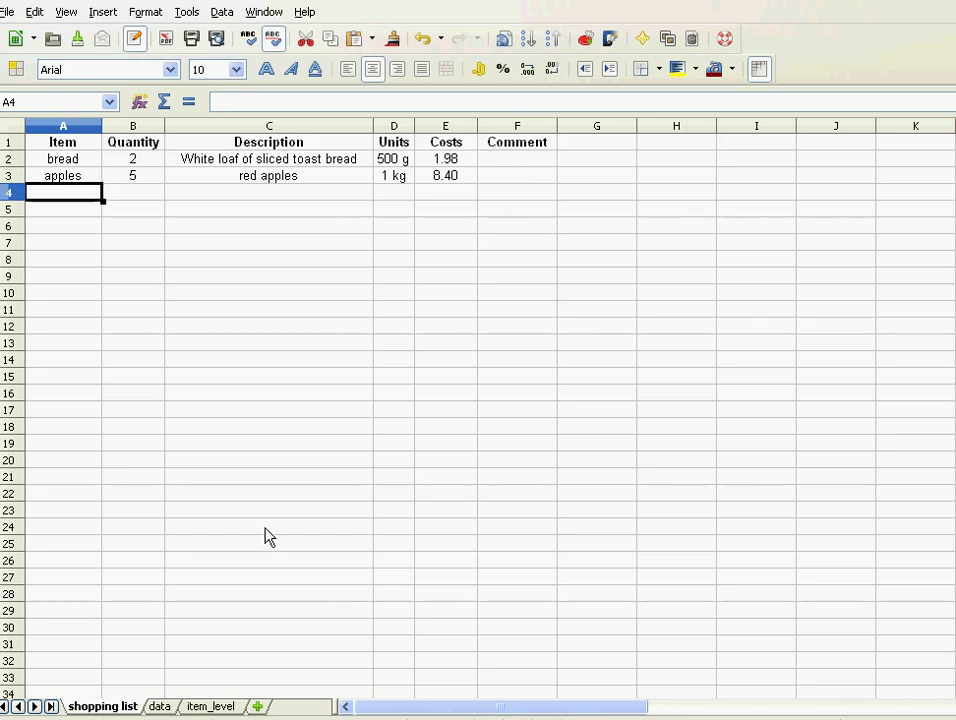
pyautogui.click(219, 707)
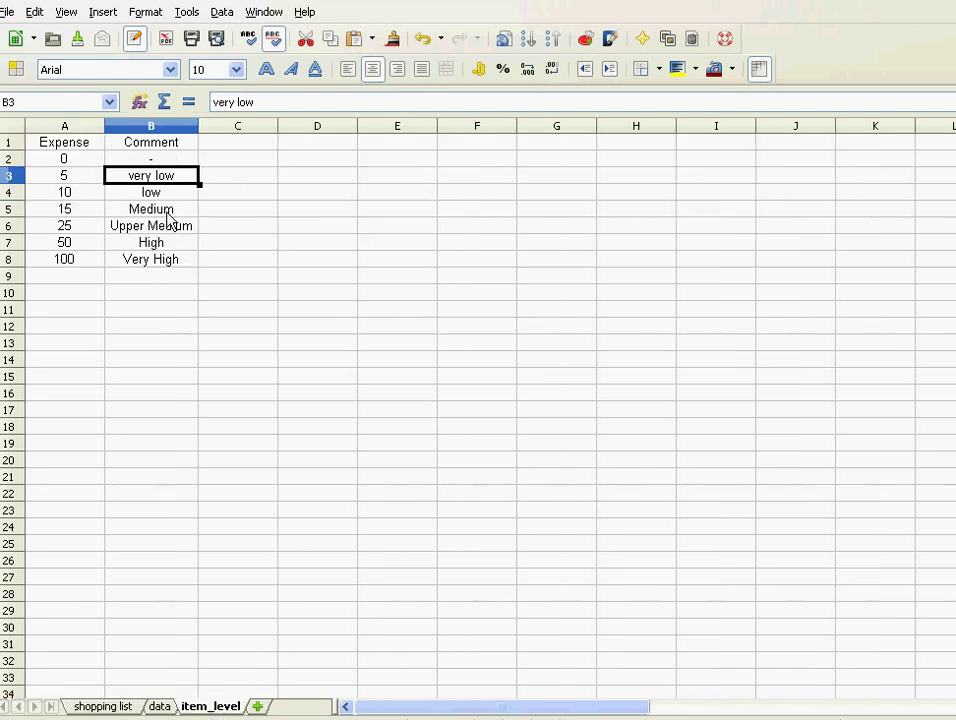